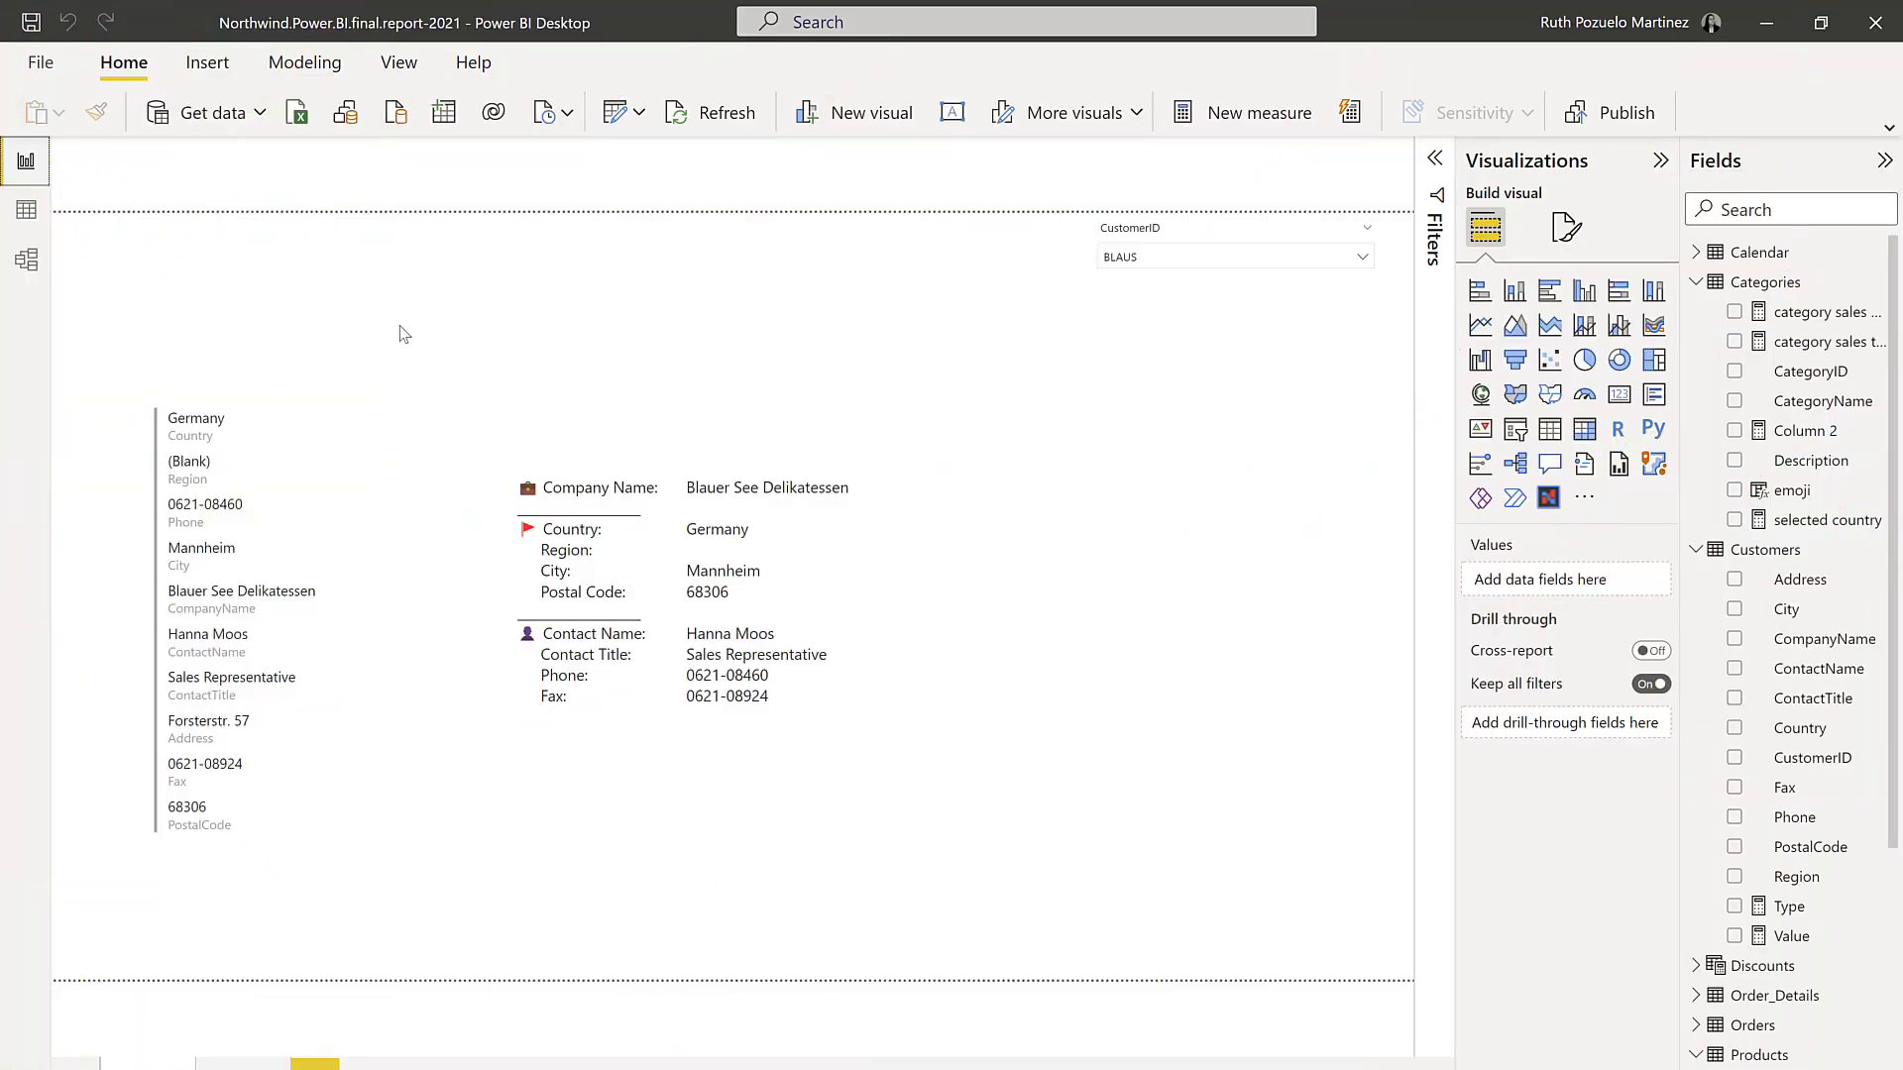
Check the Customers table's data rows, then return to the customer details report page
click(26, 209)
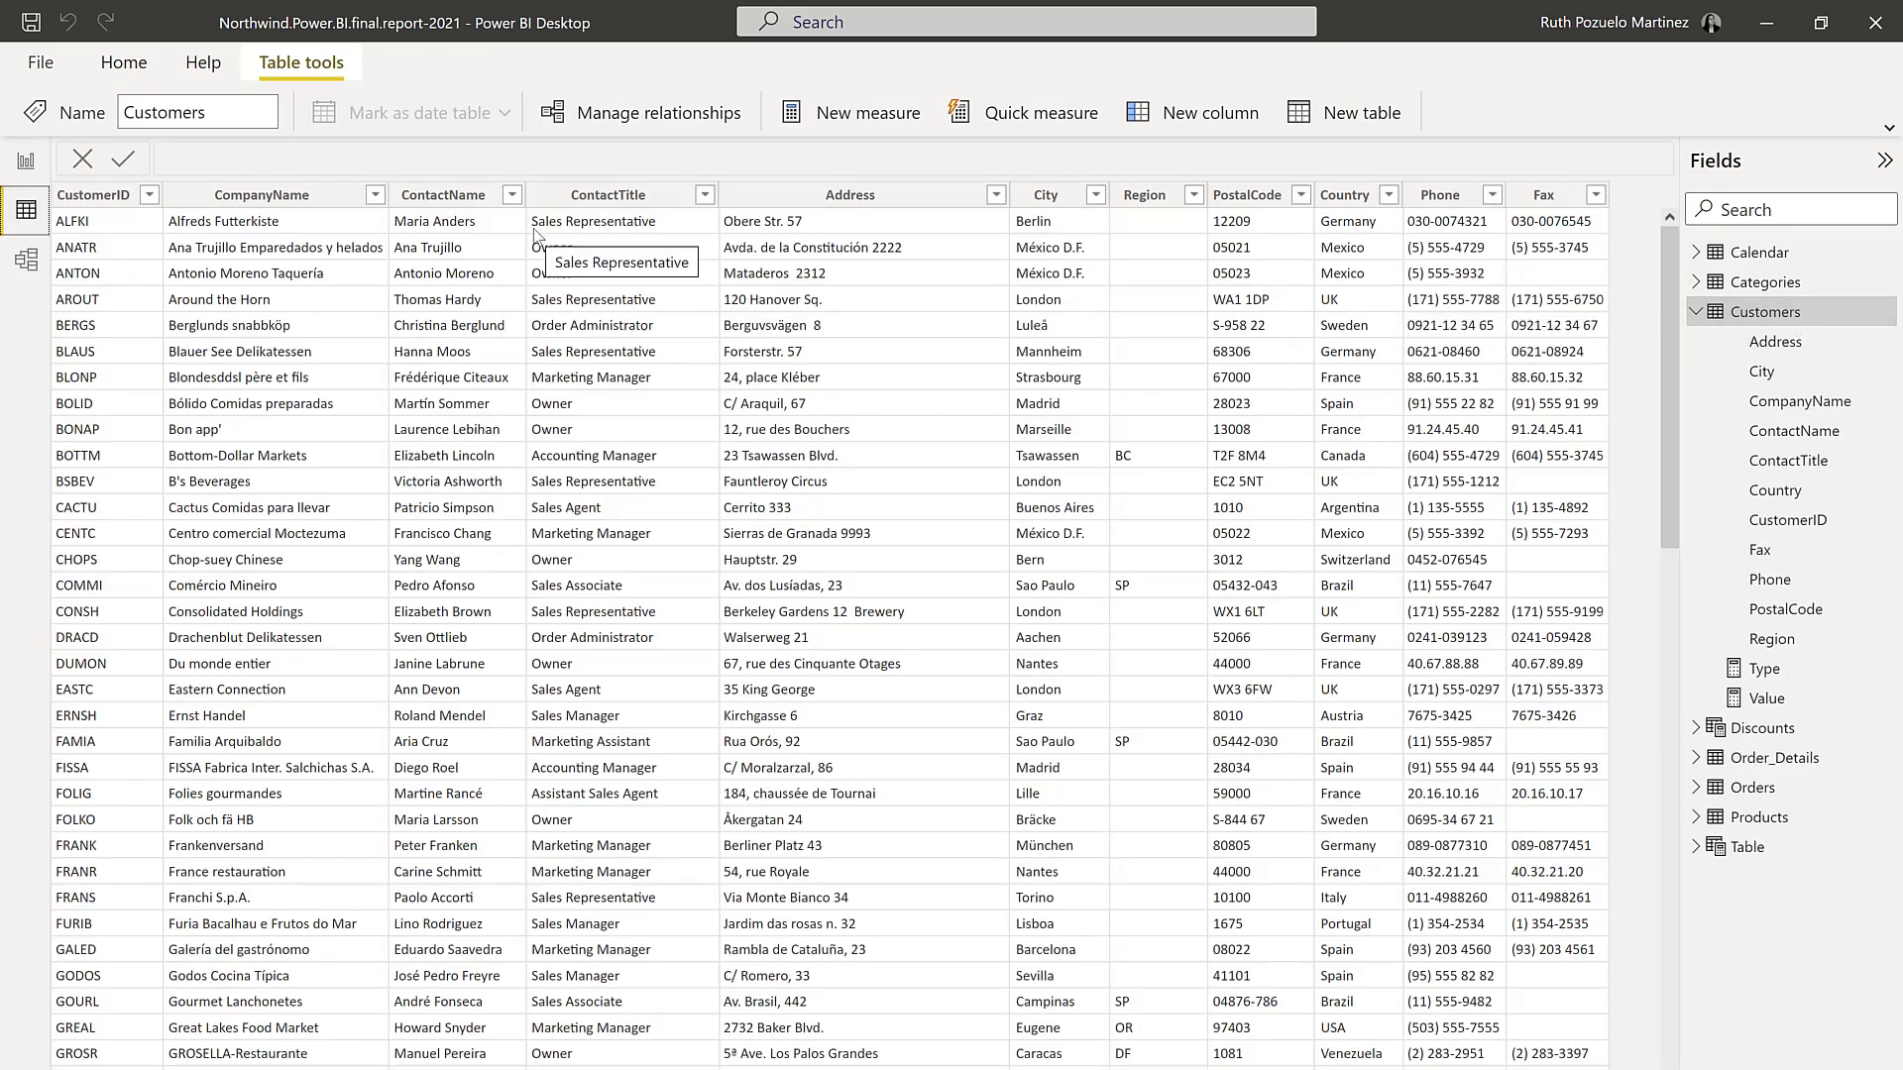
click(26, 160)
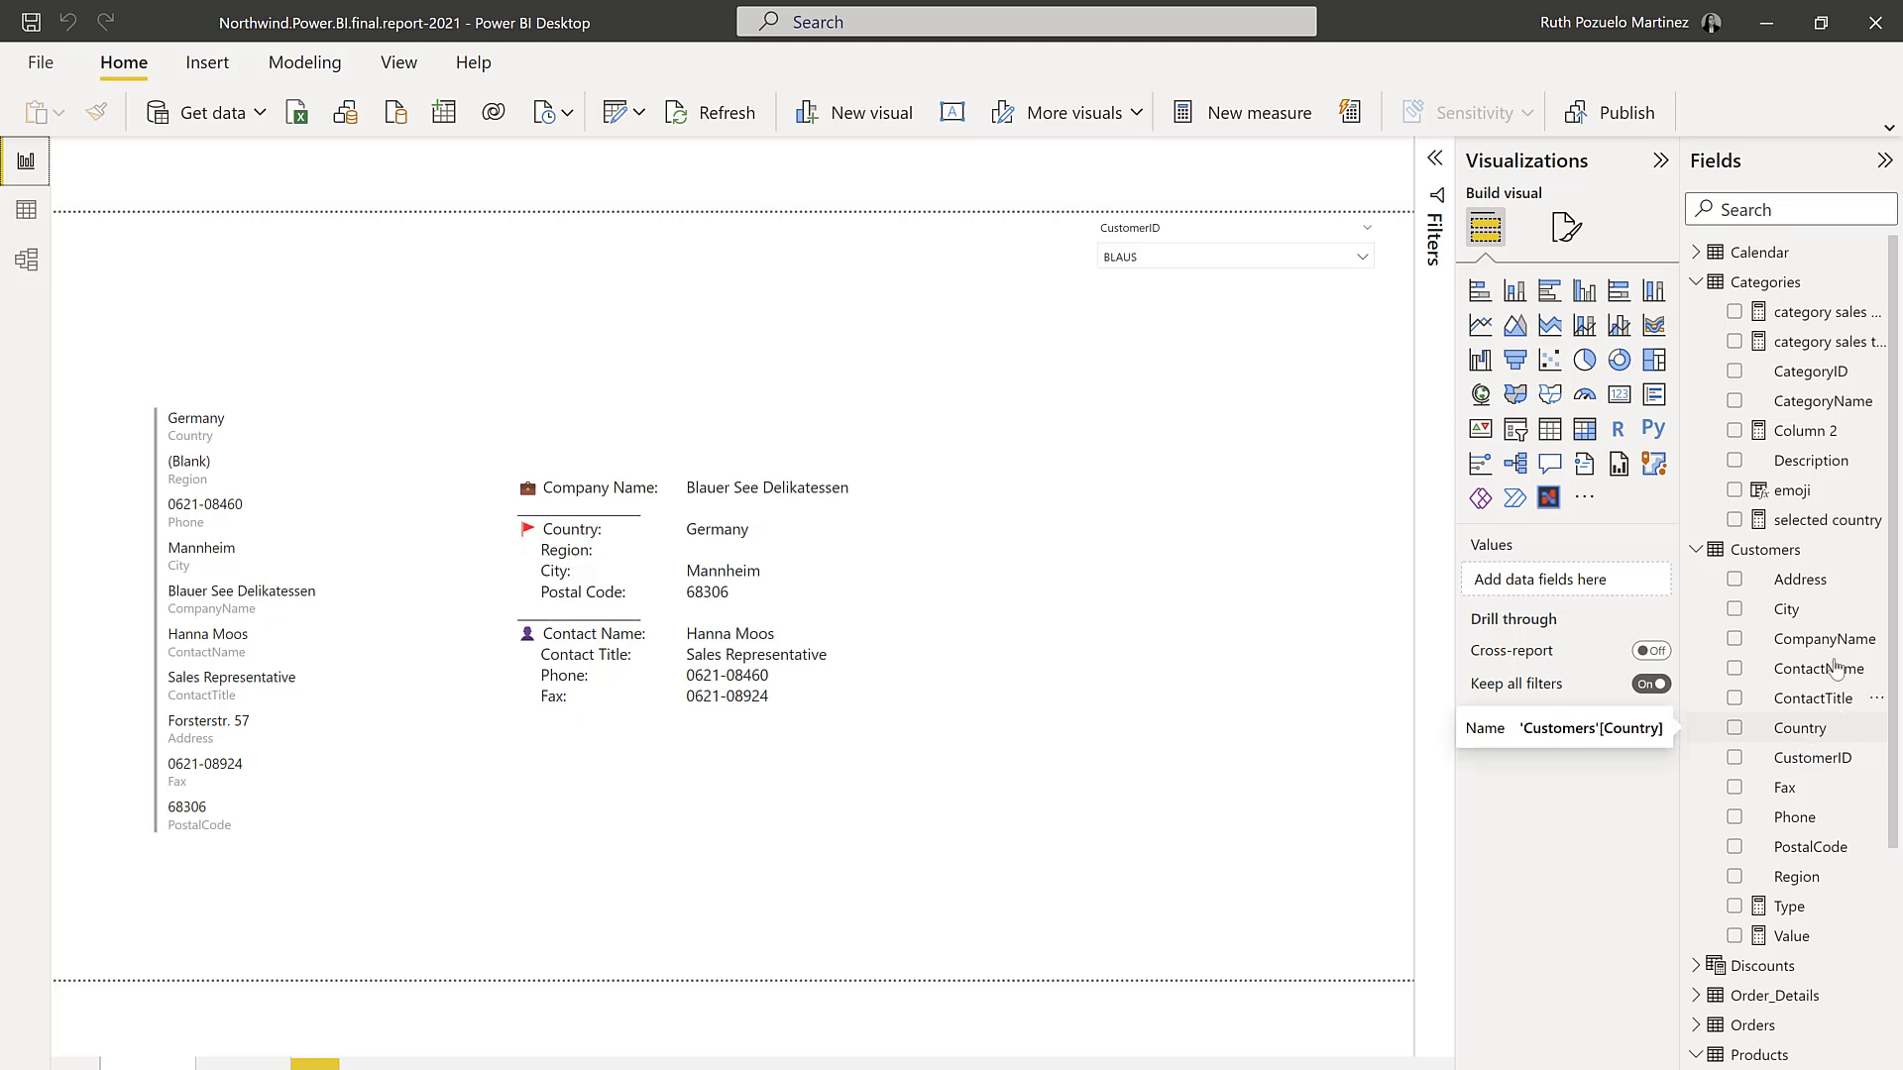
Start a new Customers measure 'column name' with "Company Name:" & UNICHAR(10) &
right_click(1778, 551)
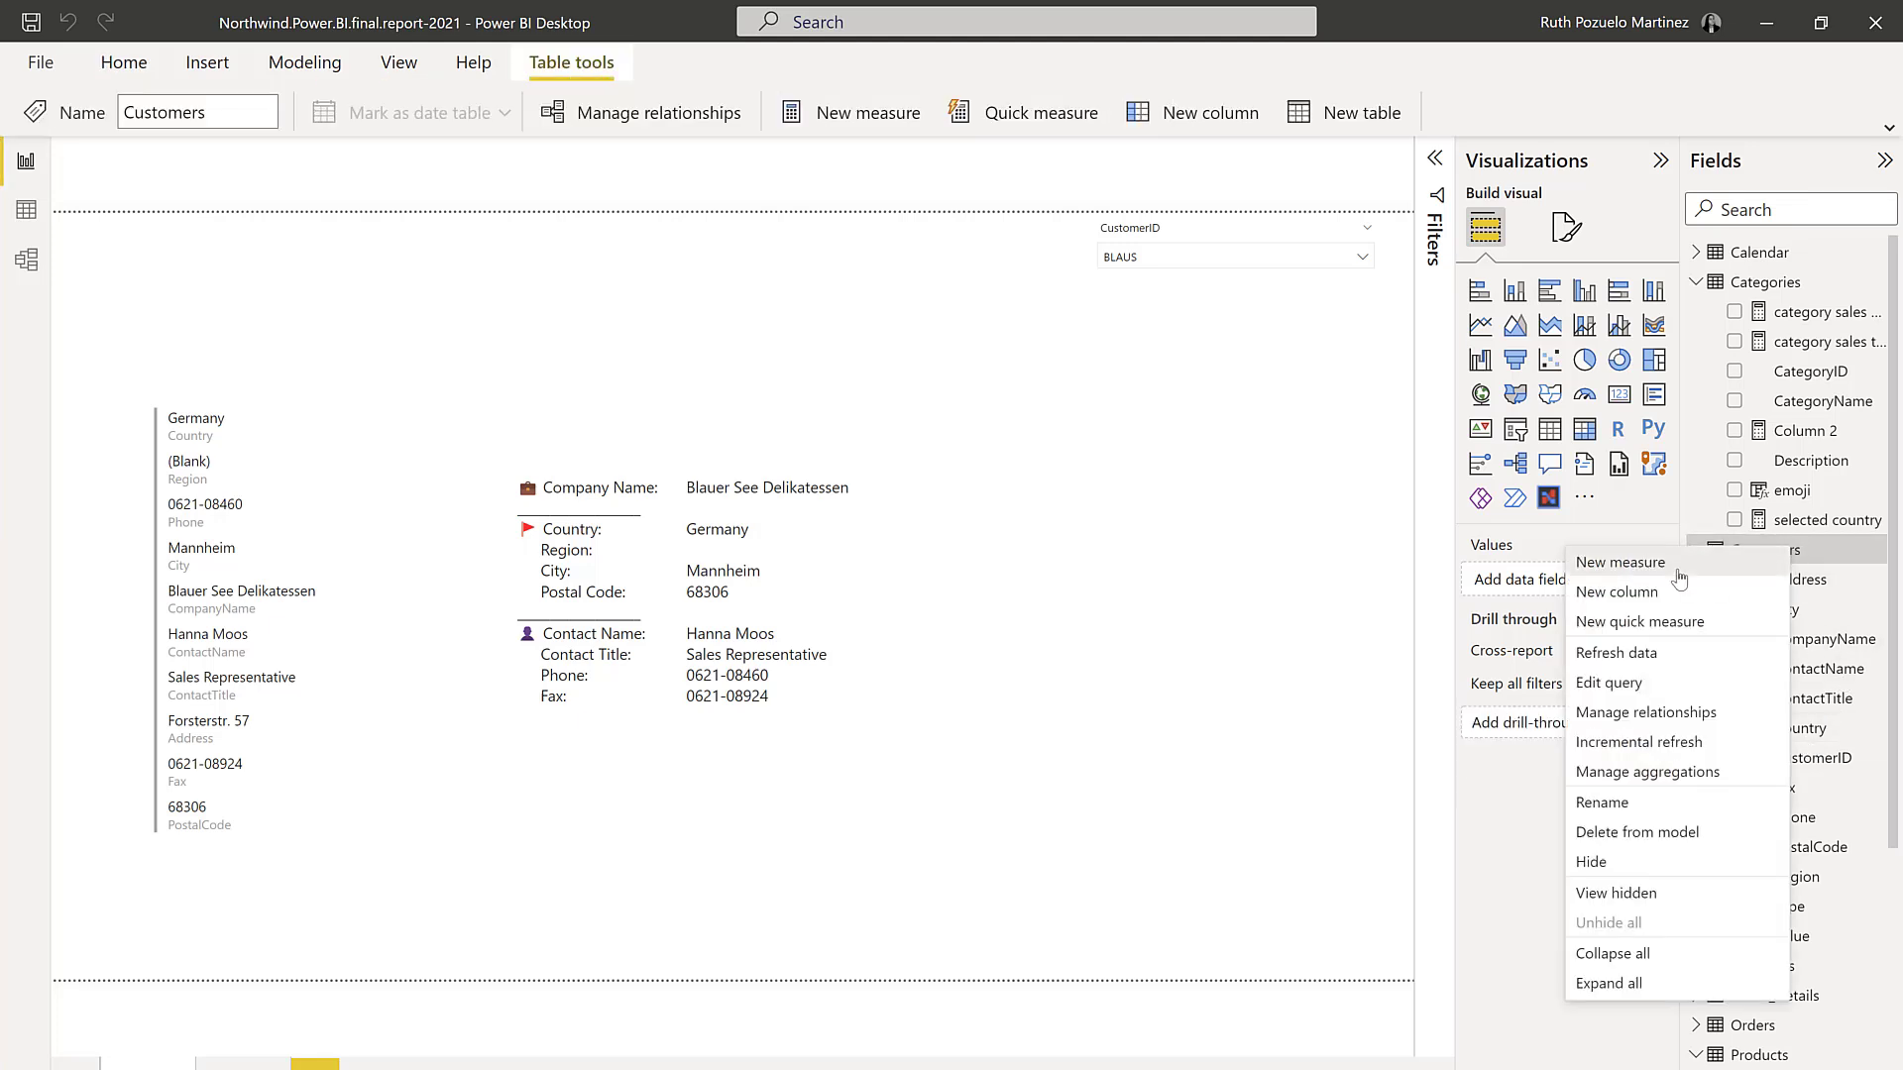
click(1621, 562)
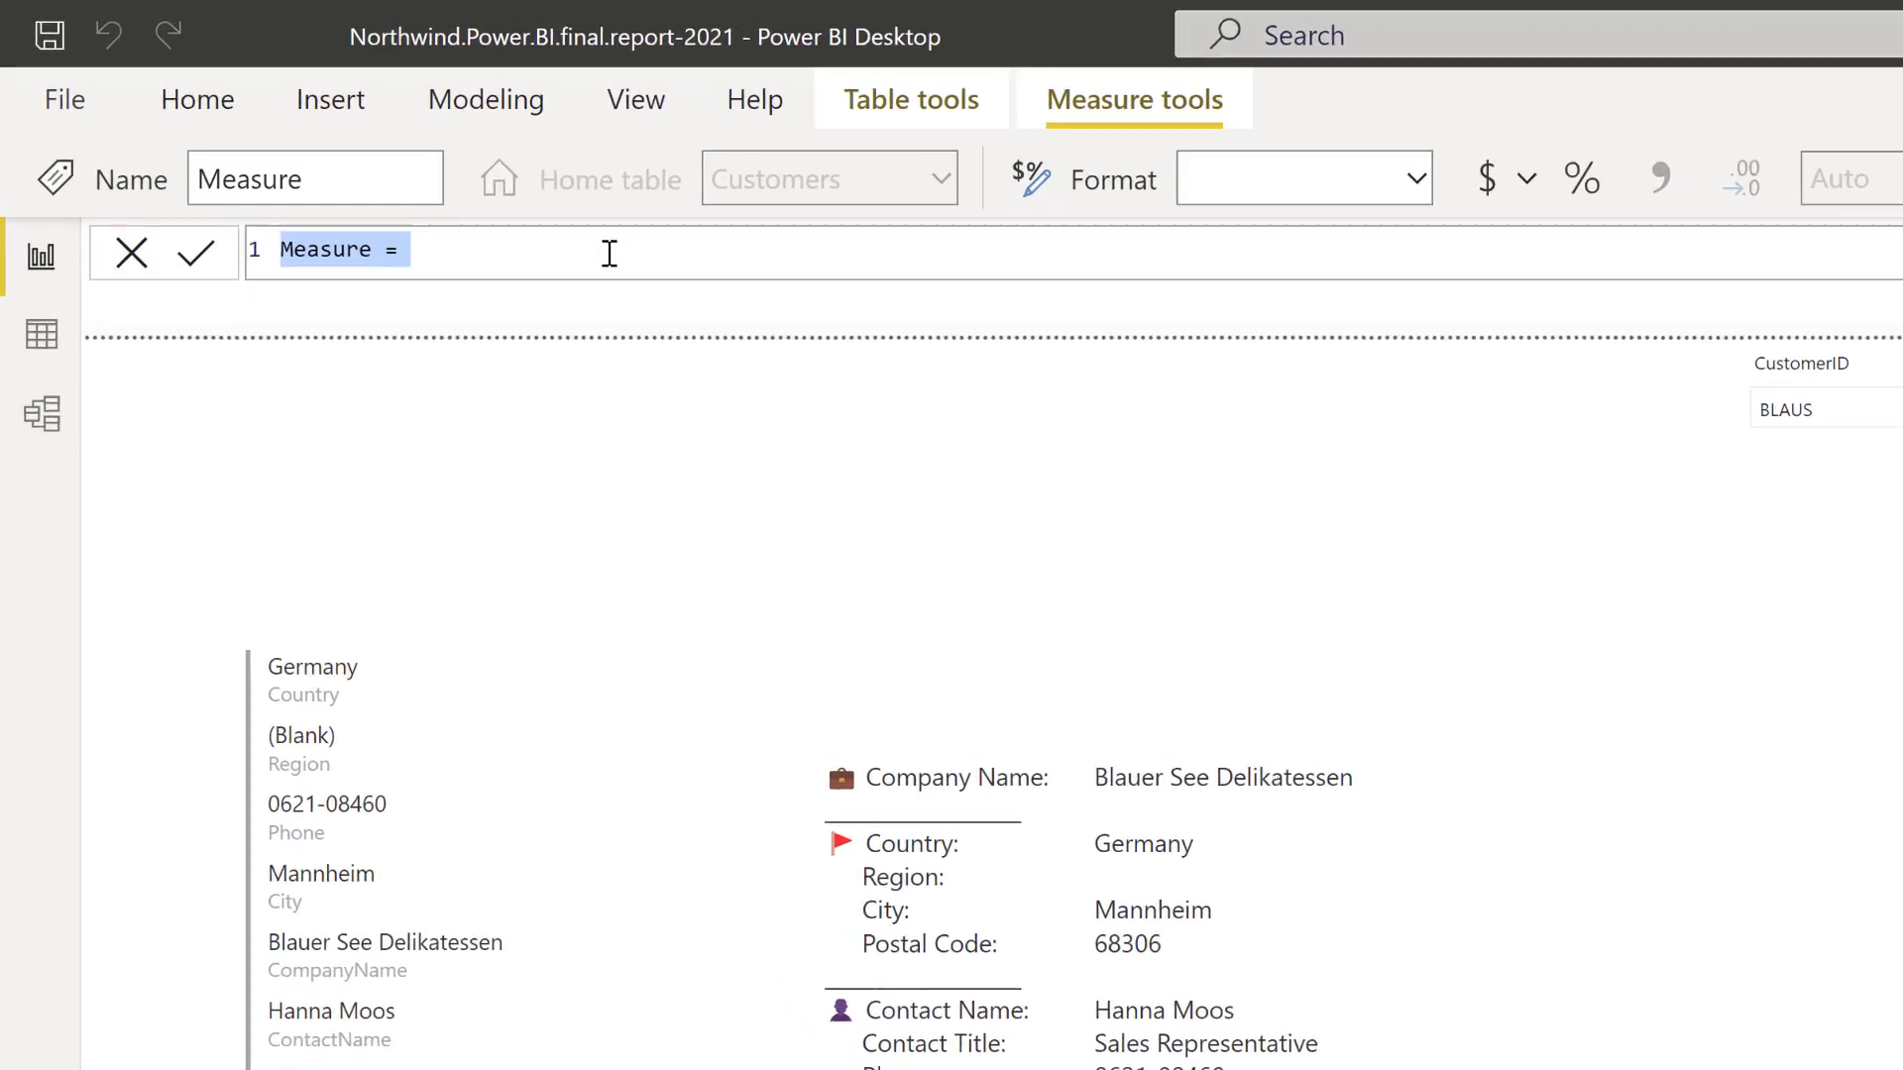
text(column )
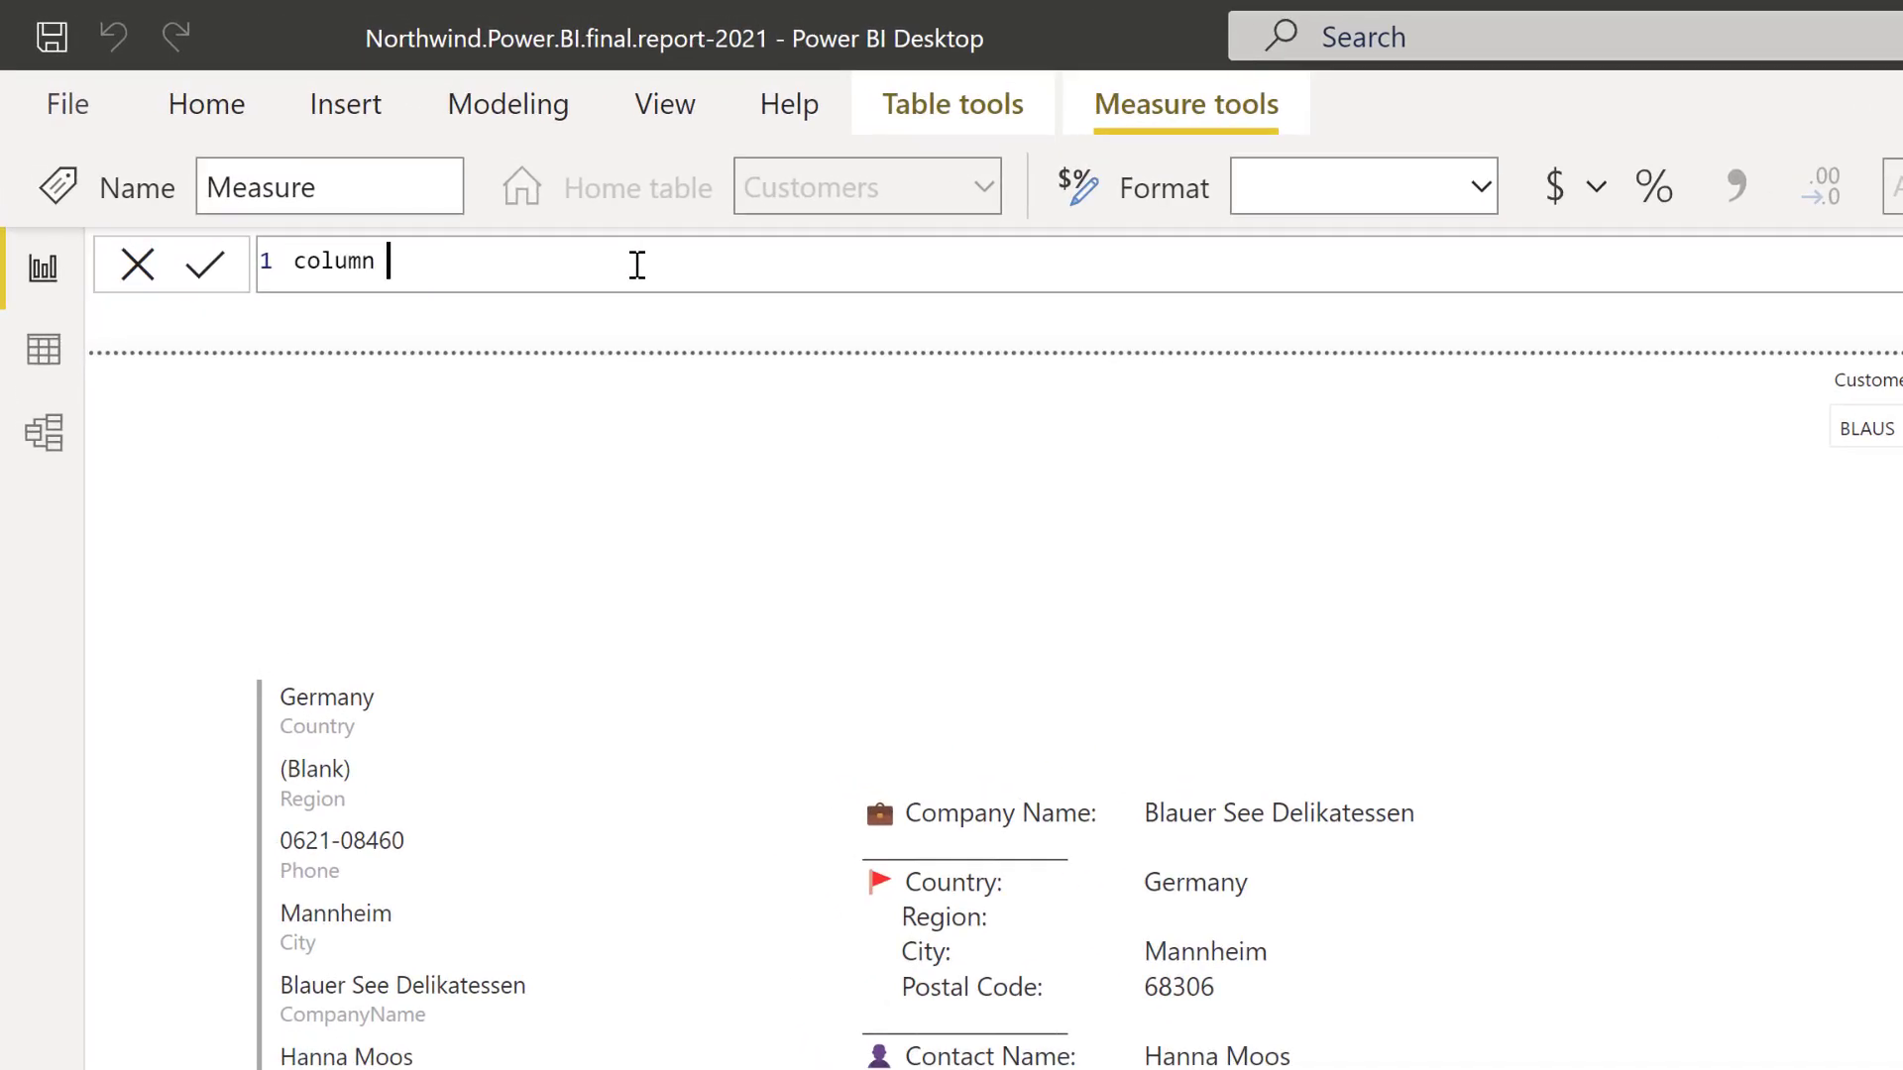
text(name )
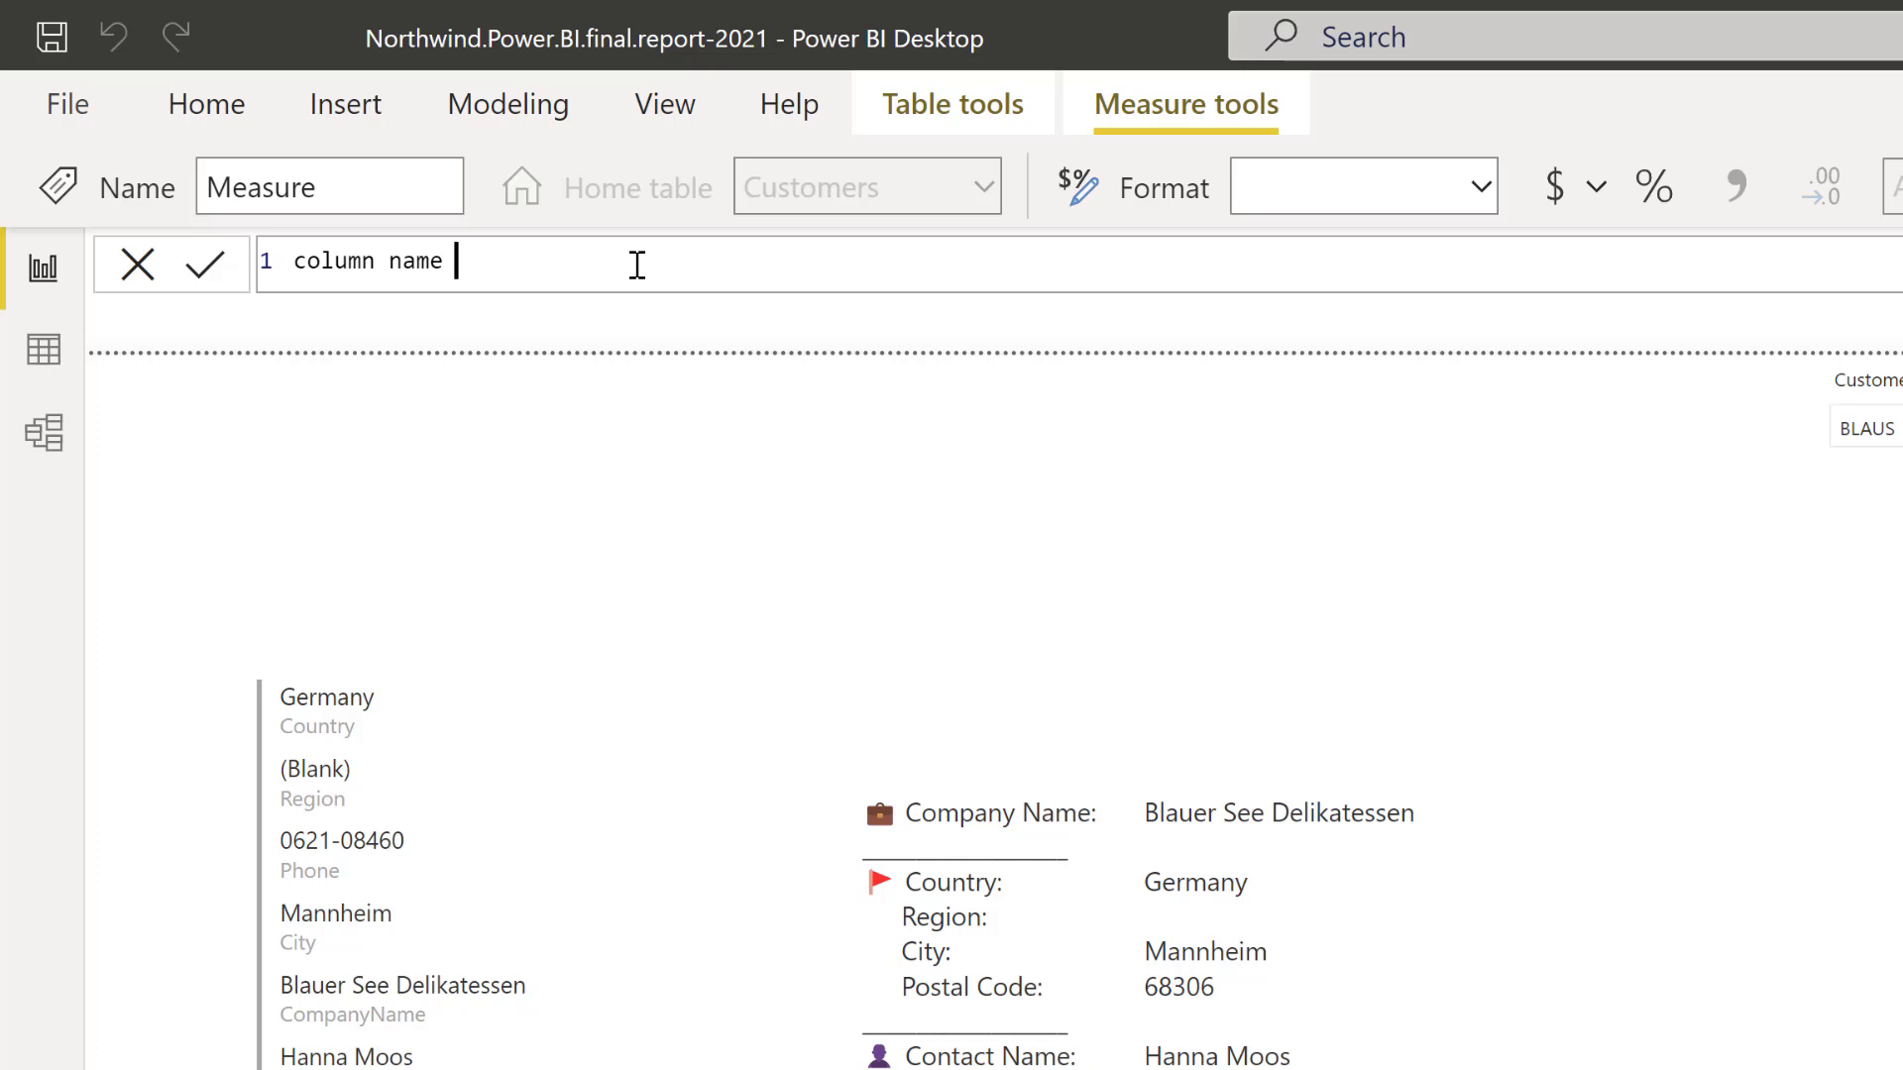
text(=)
key(shift+Return)
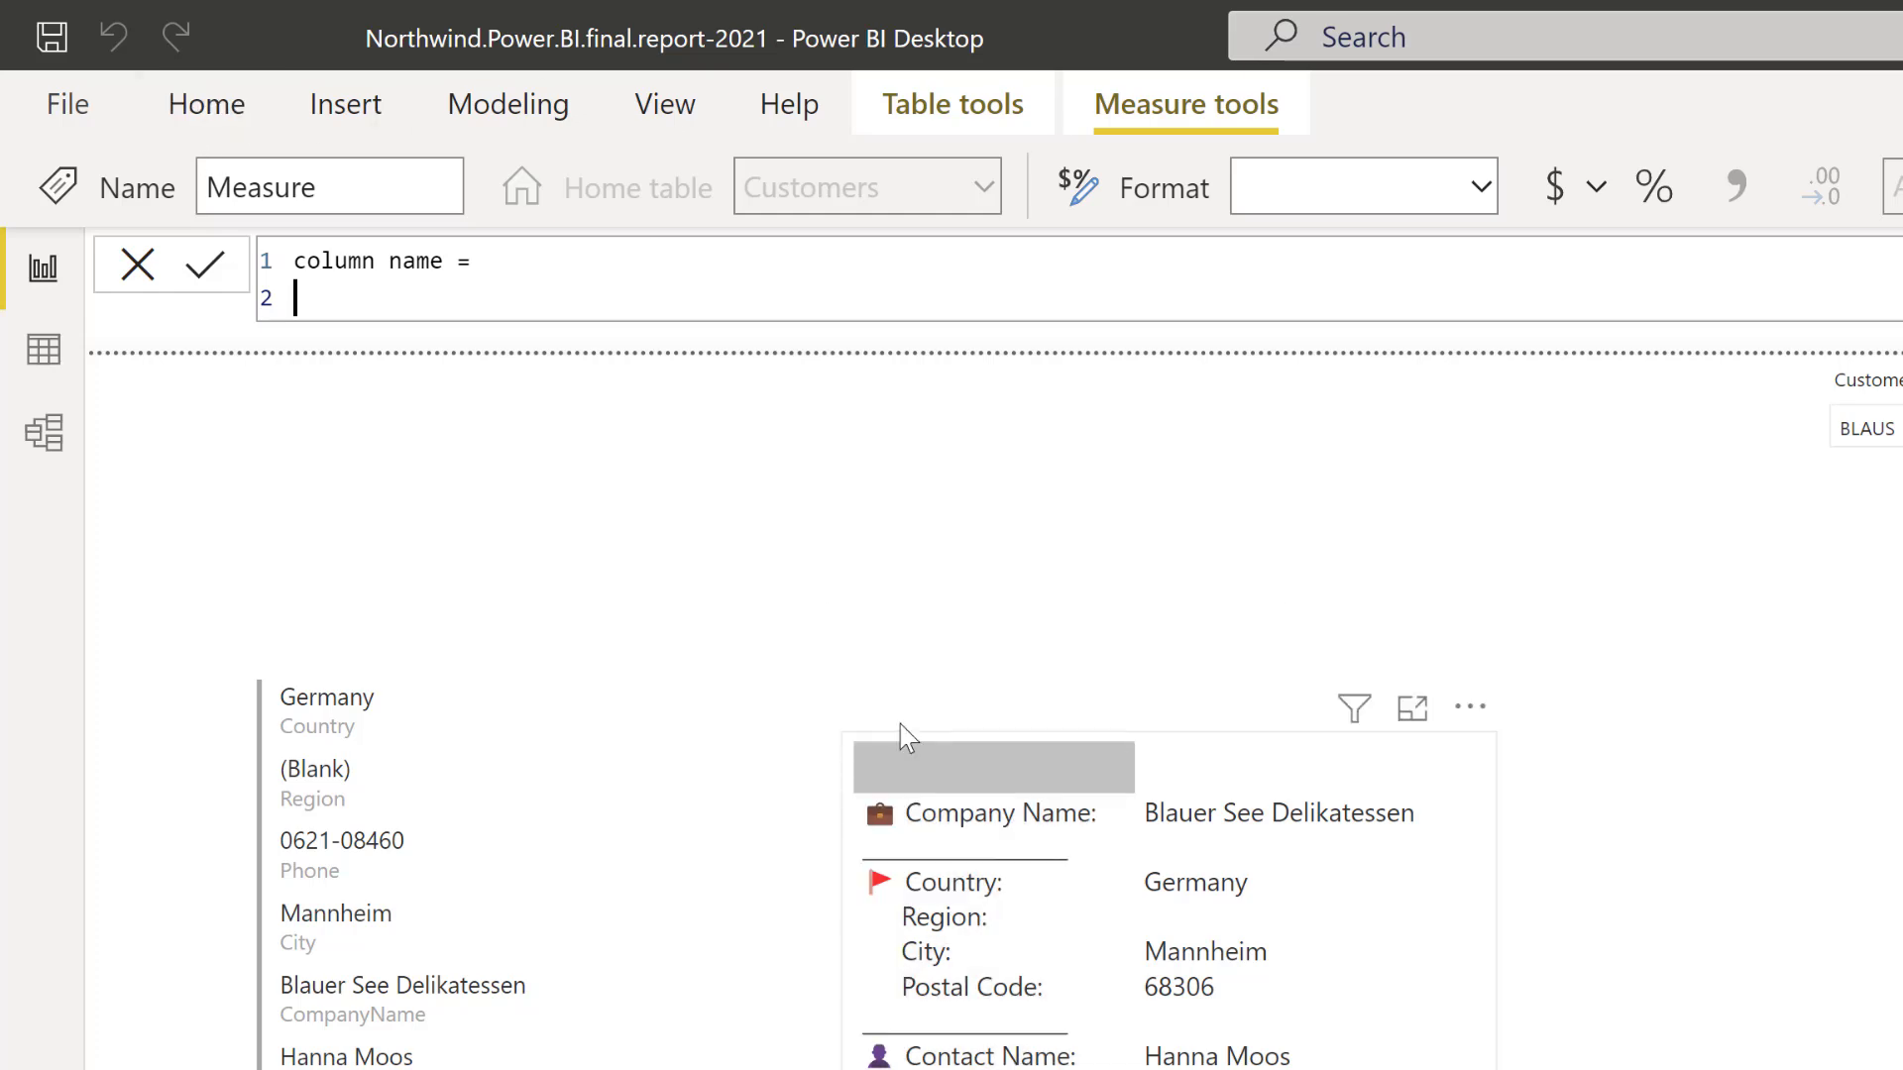
text("C)
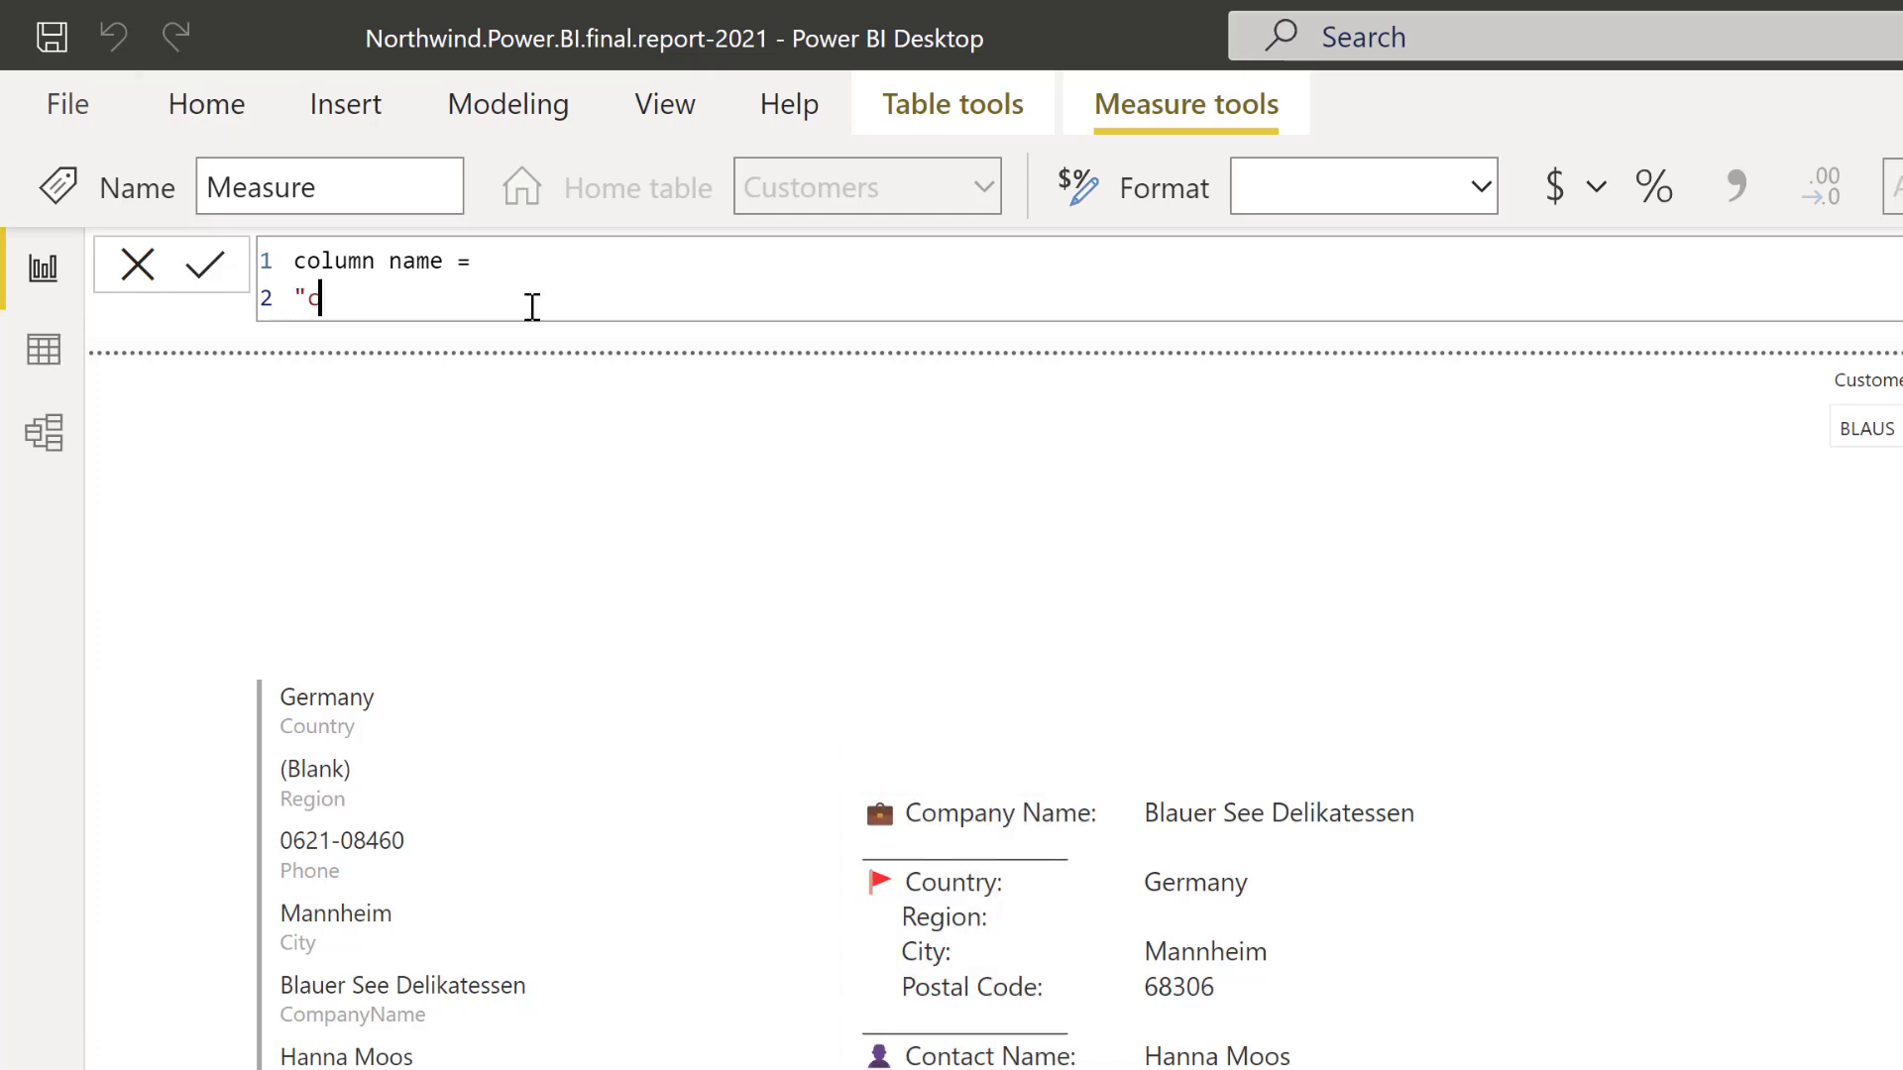
text(ompany Name:)
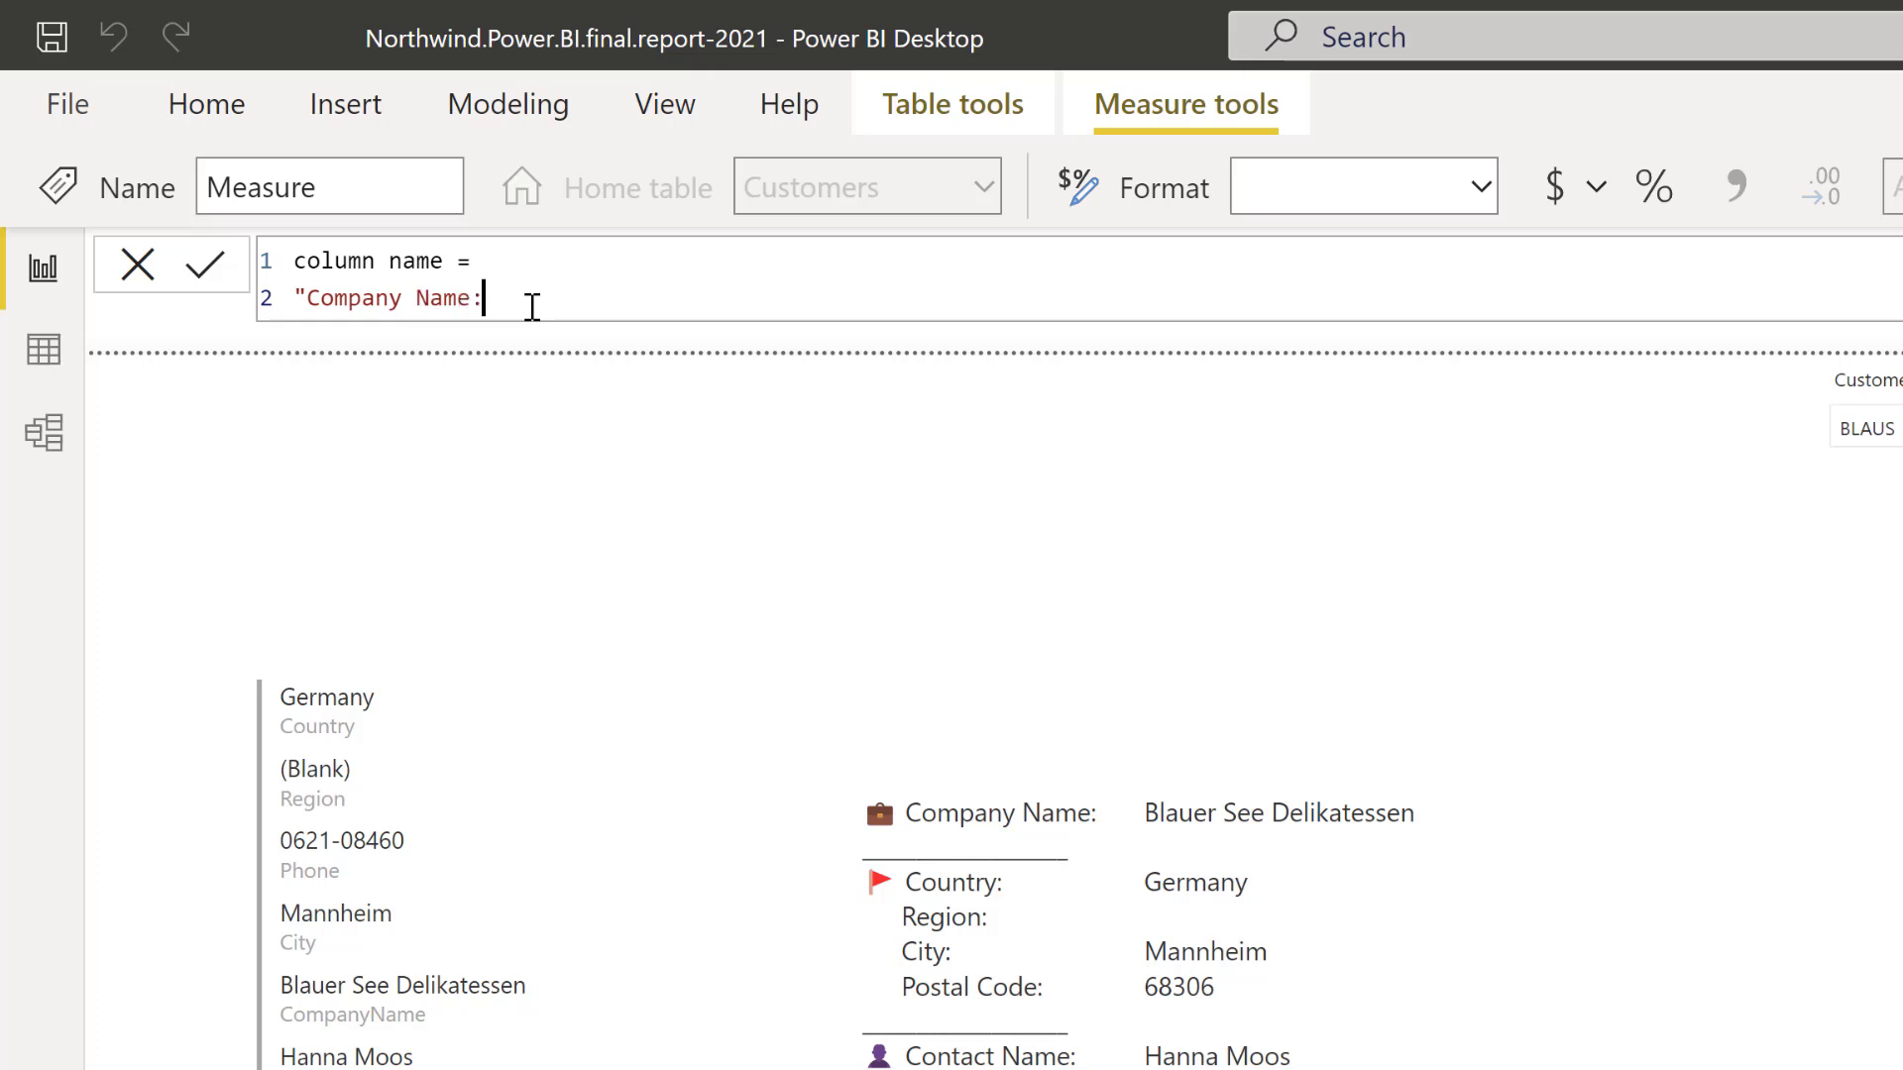
text(" & unic)
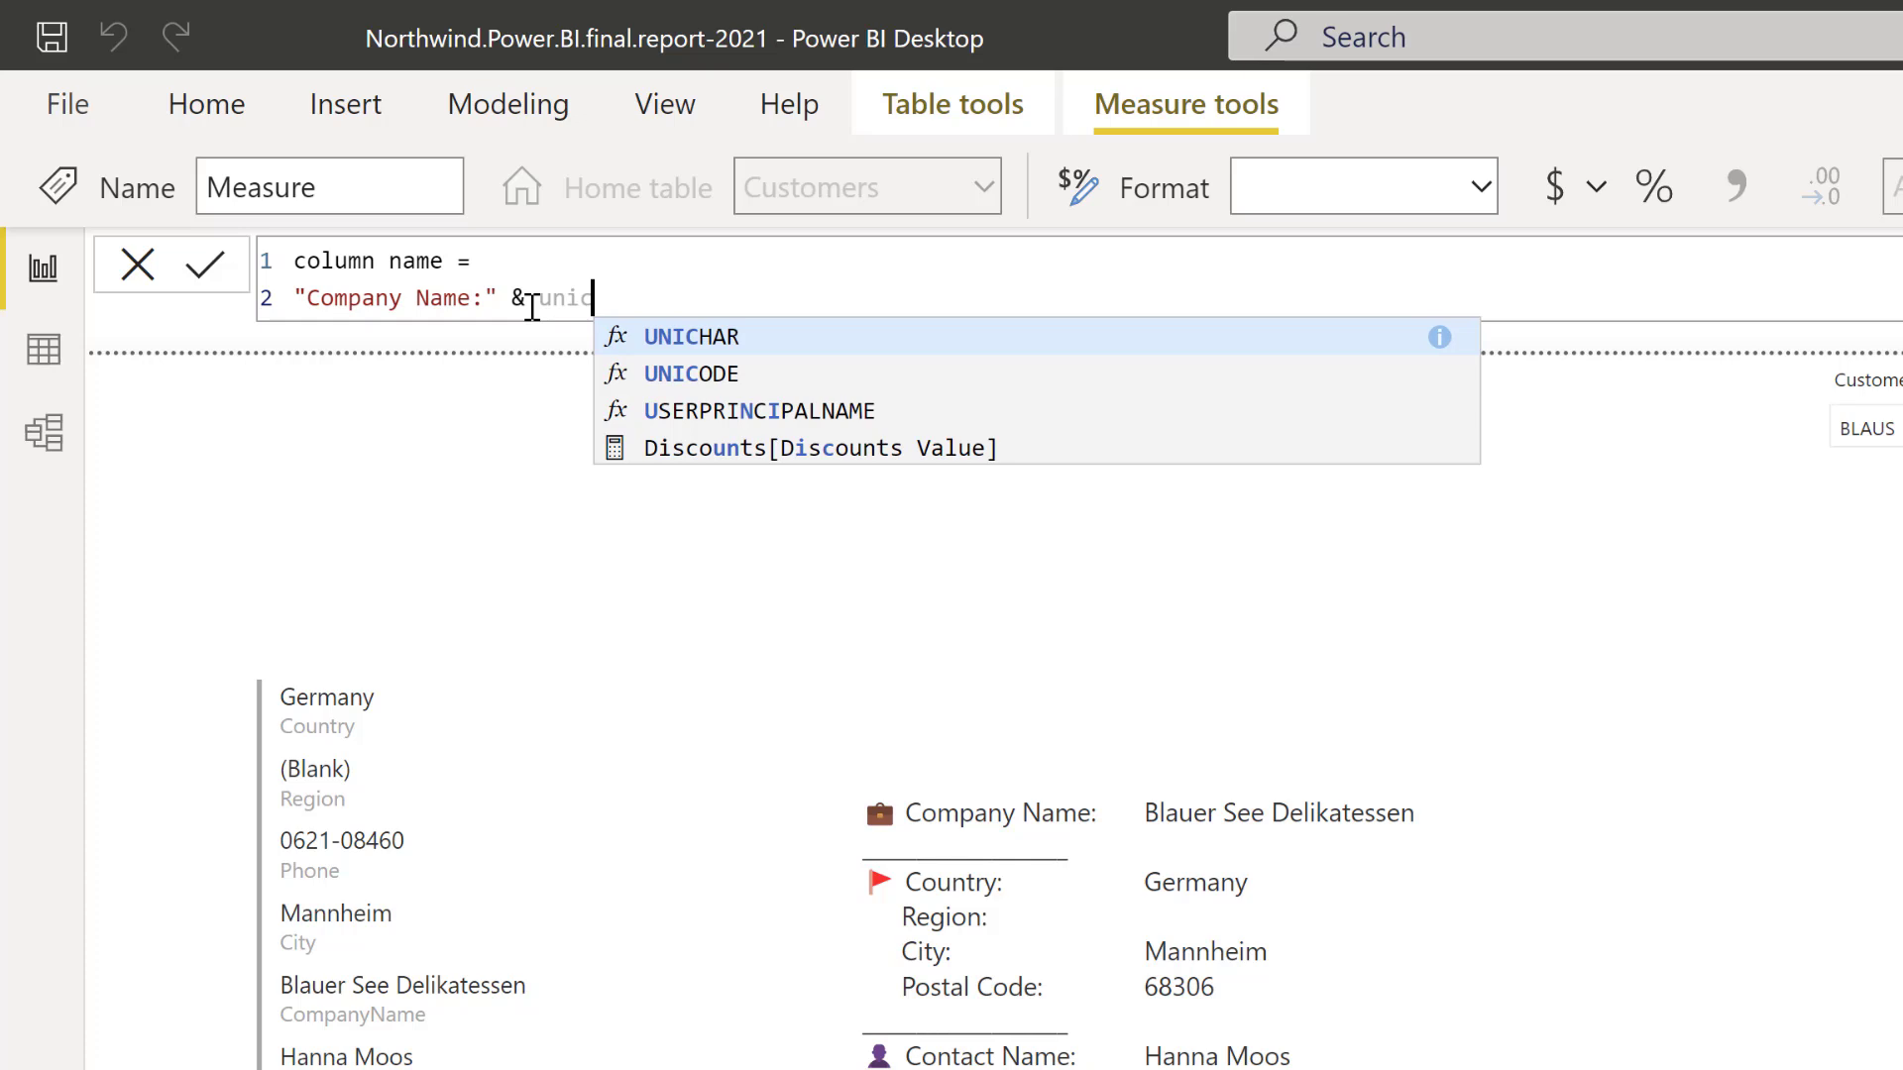
key(Tab)
text(10))
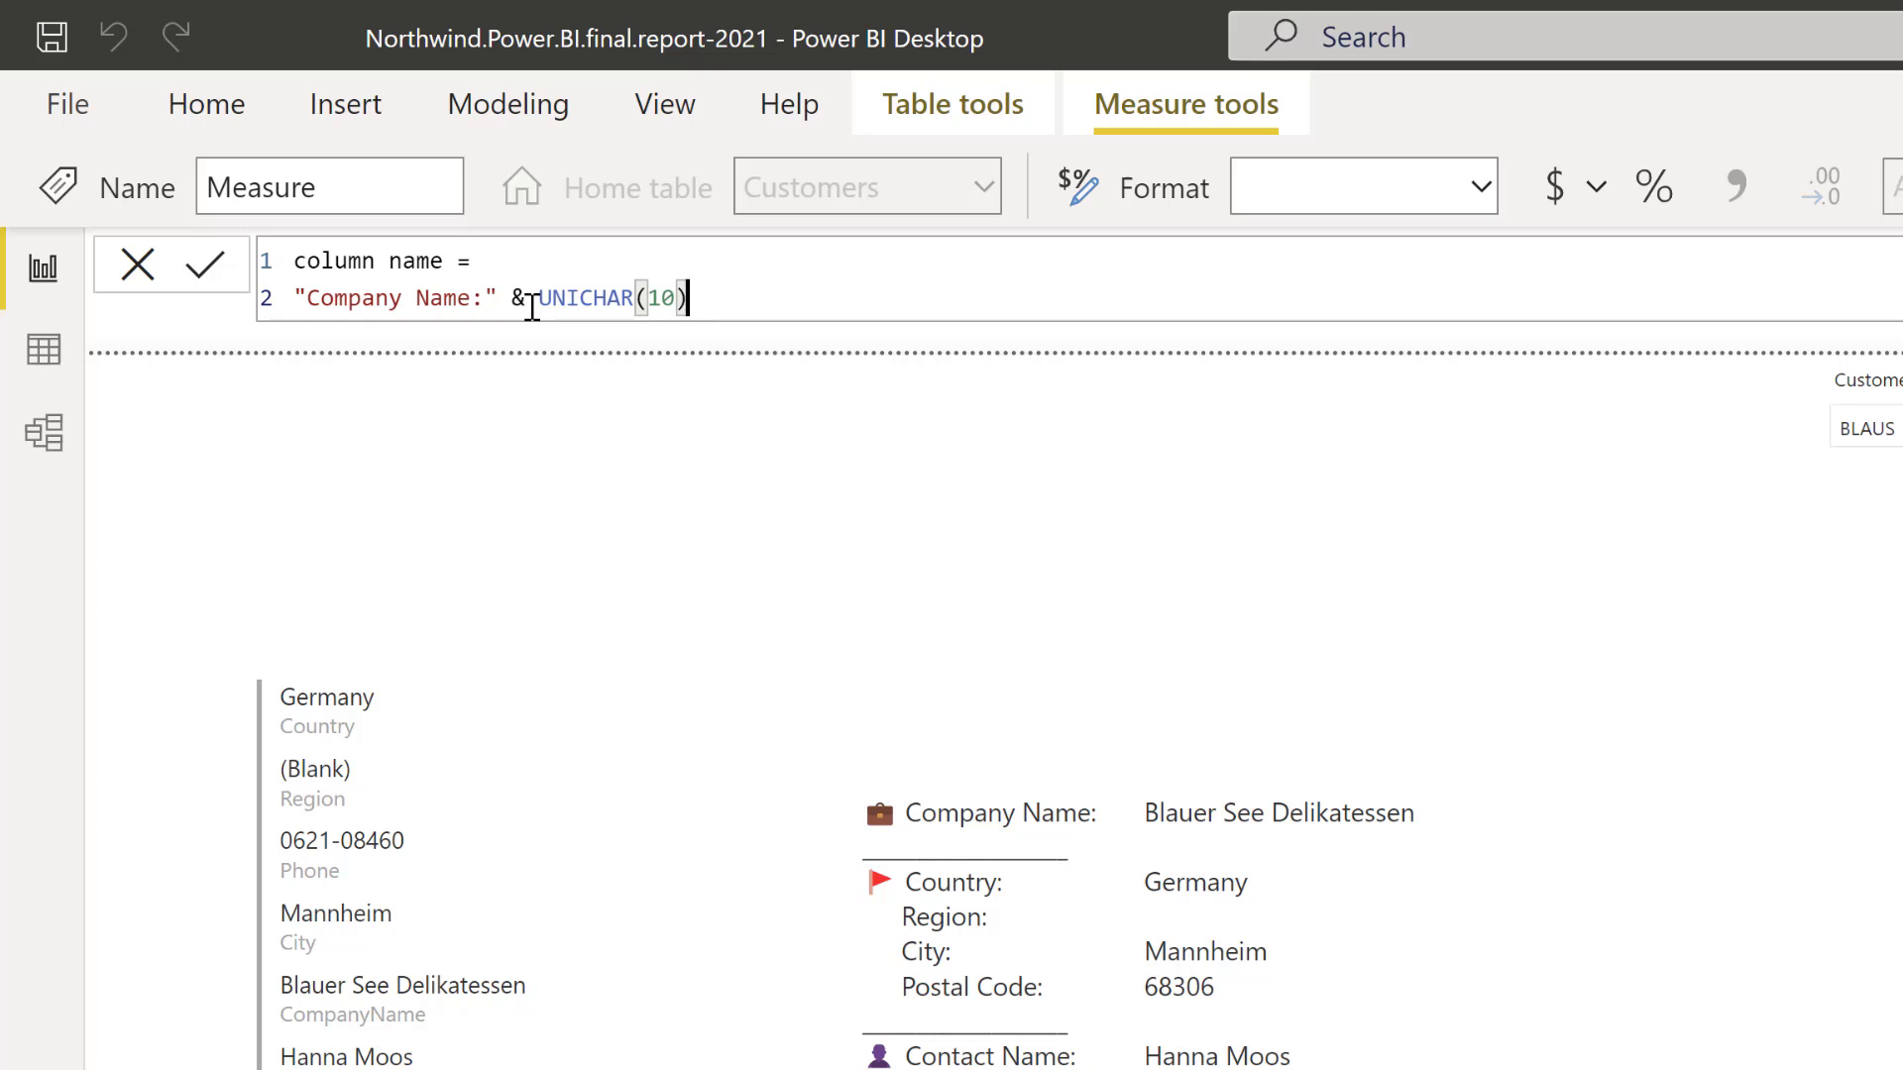
text(&)
Add a second formula line starting "Country:" & UNICHAR, correcting the typos
key(shift+Return)
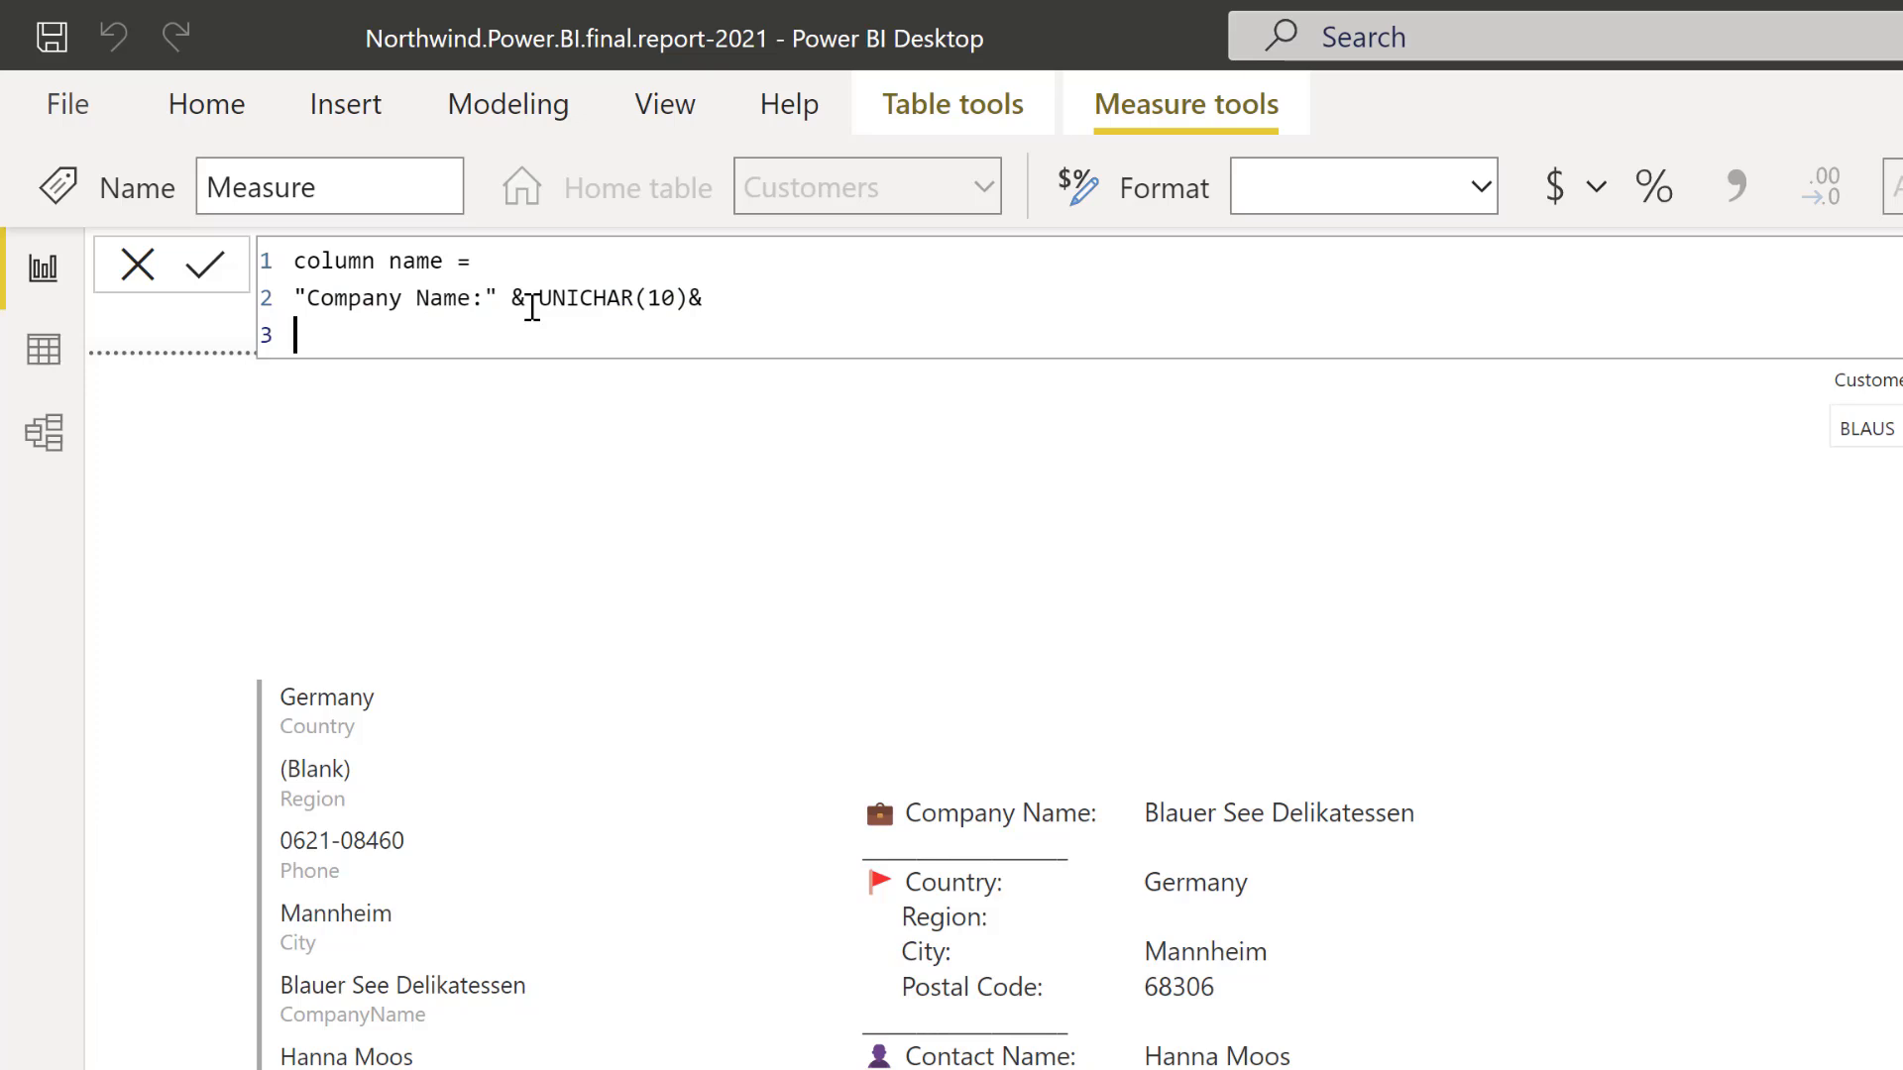
text("Country:" & uni)
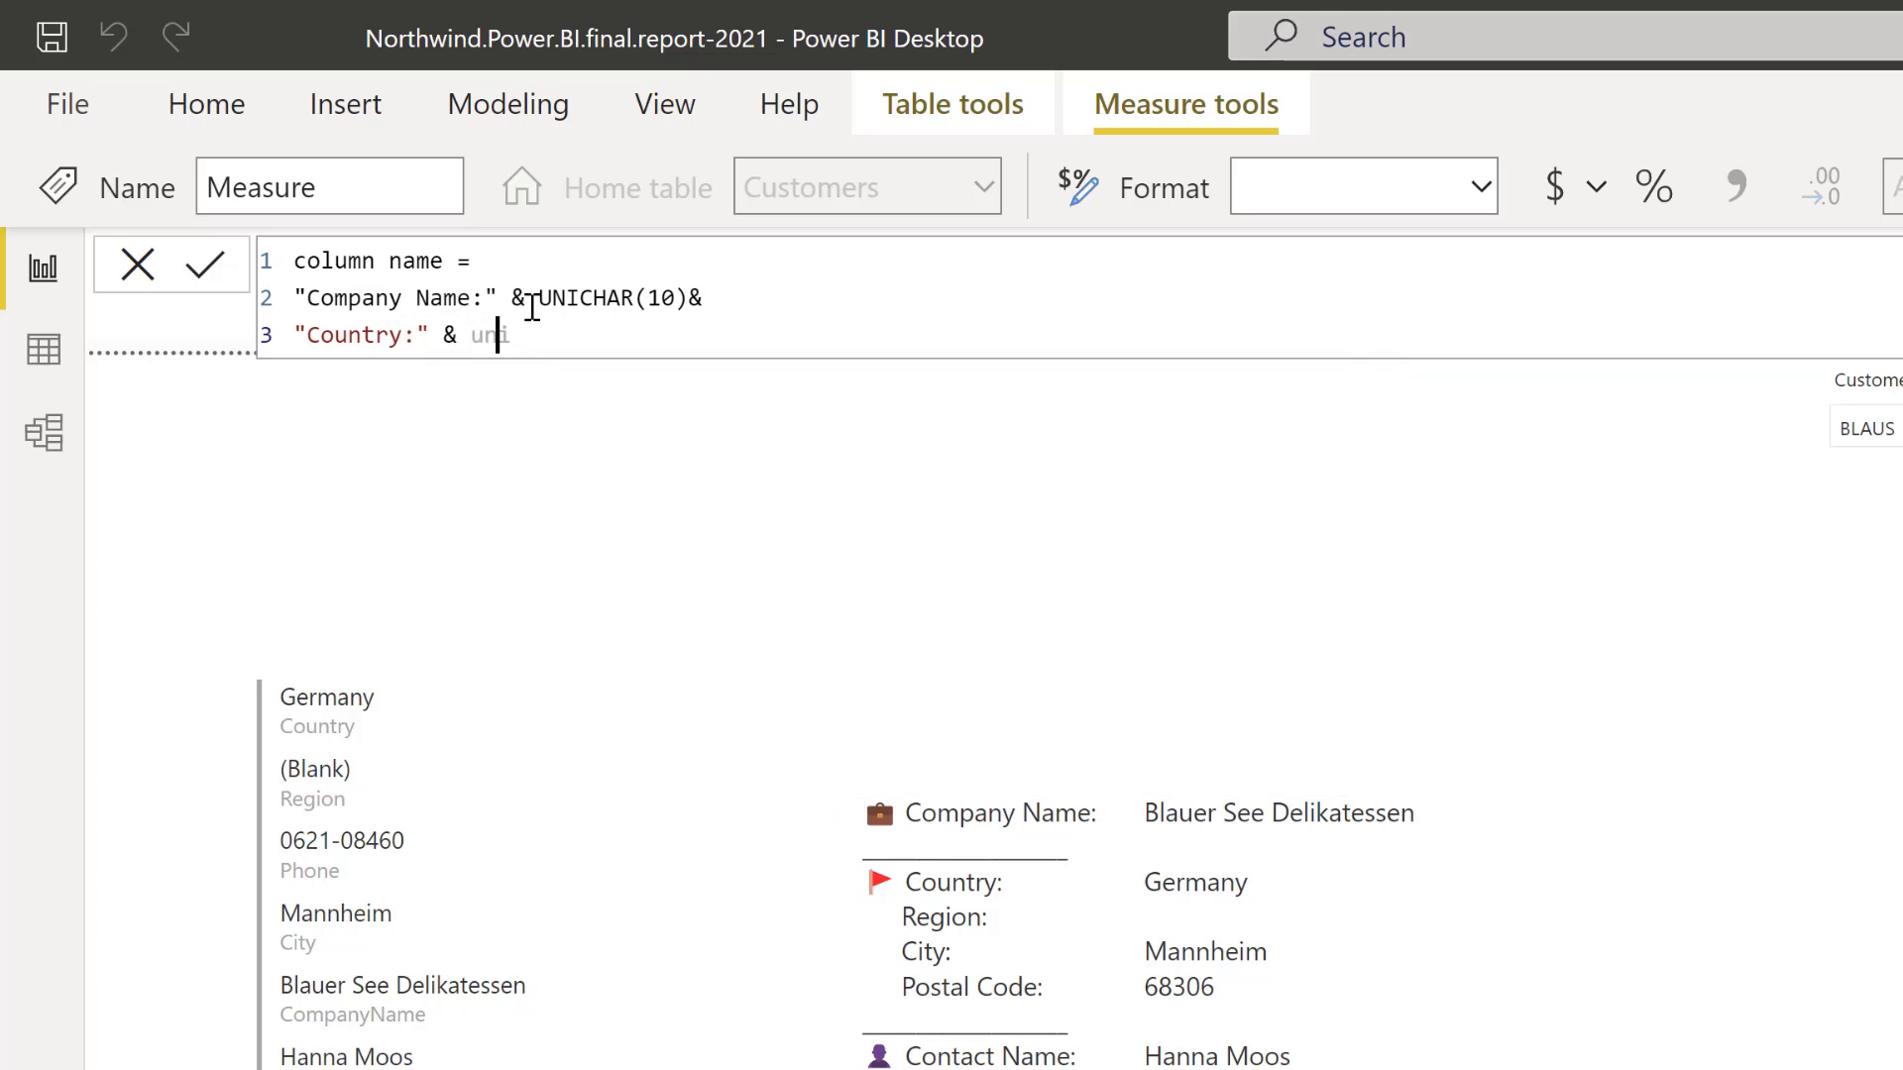
key(BackSpace)
key(BackSpace)
key(Delete)
text(uni)
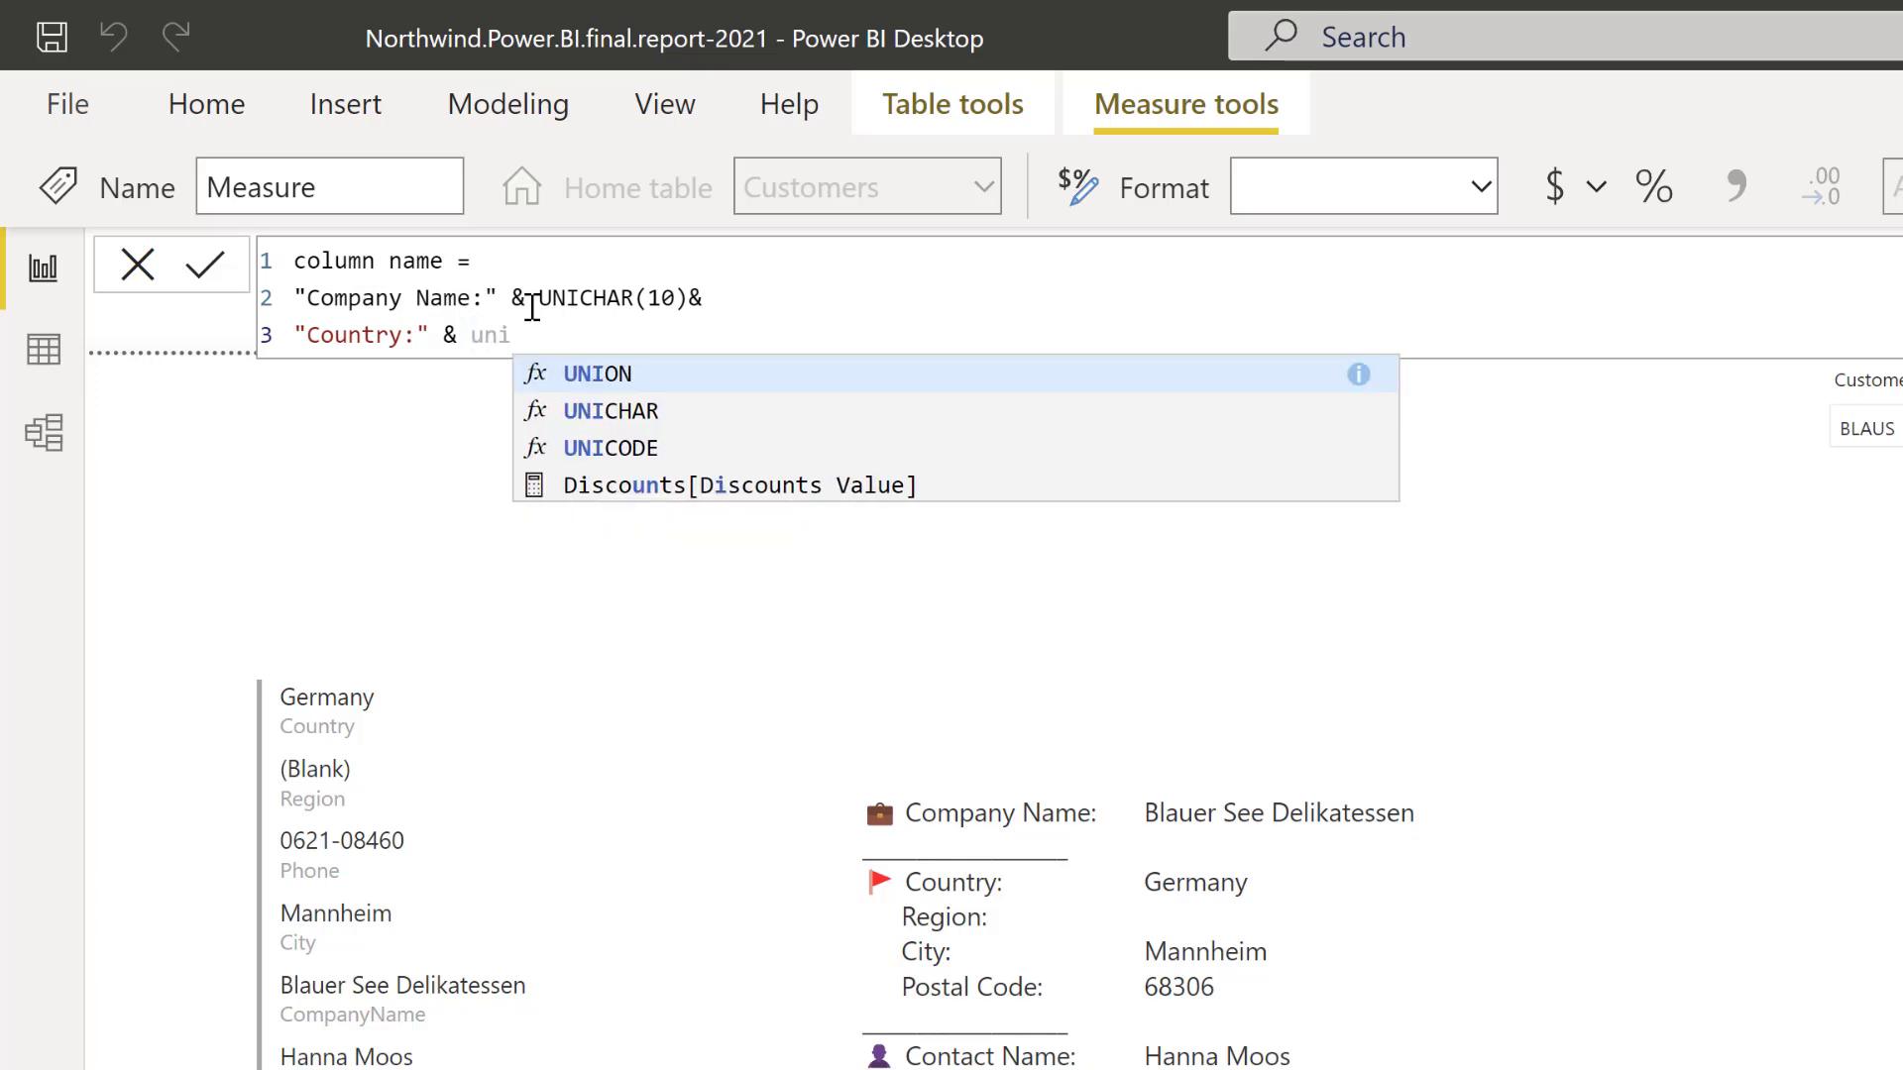
key(Down)
key(Tab)
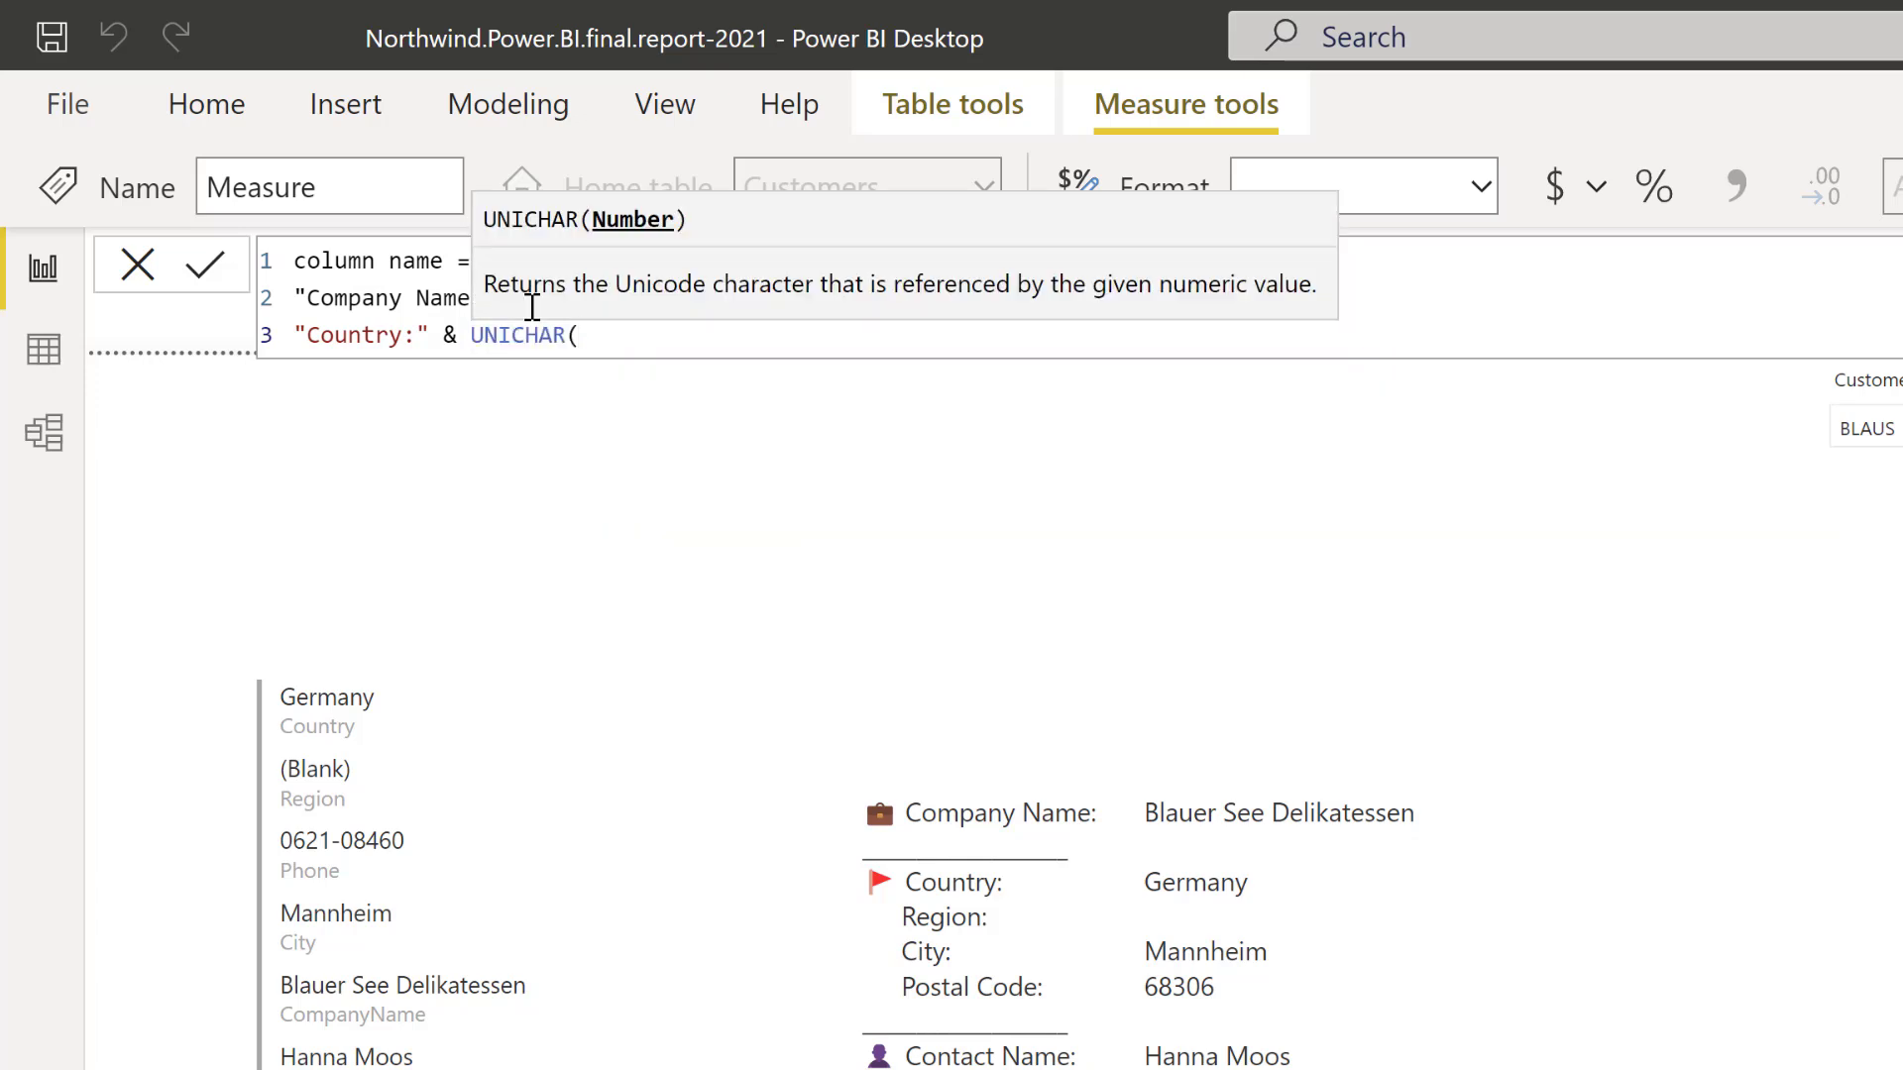
Finish the Country line with UNICHAR(10), commit the measure, and show it as a table visual
text(10))
key(Return)
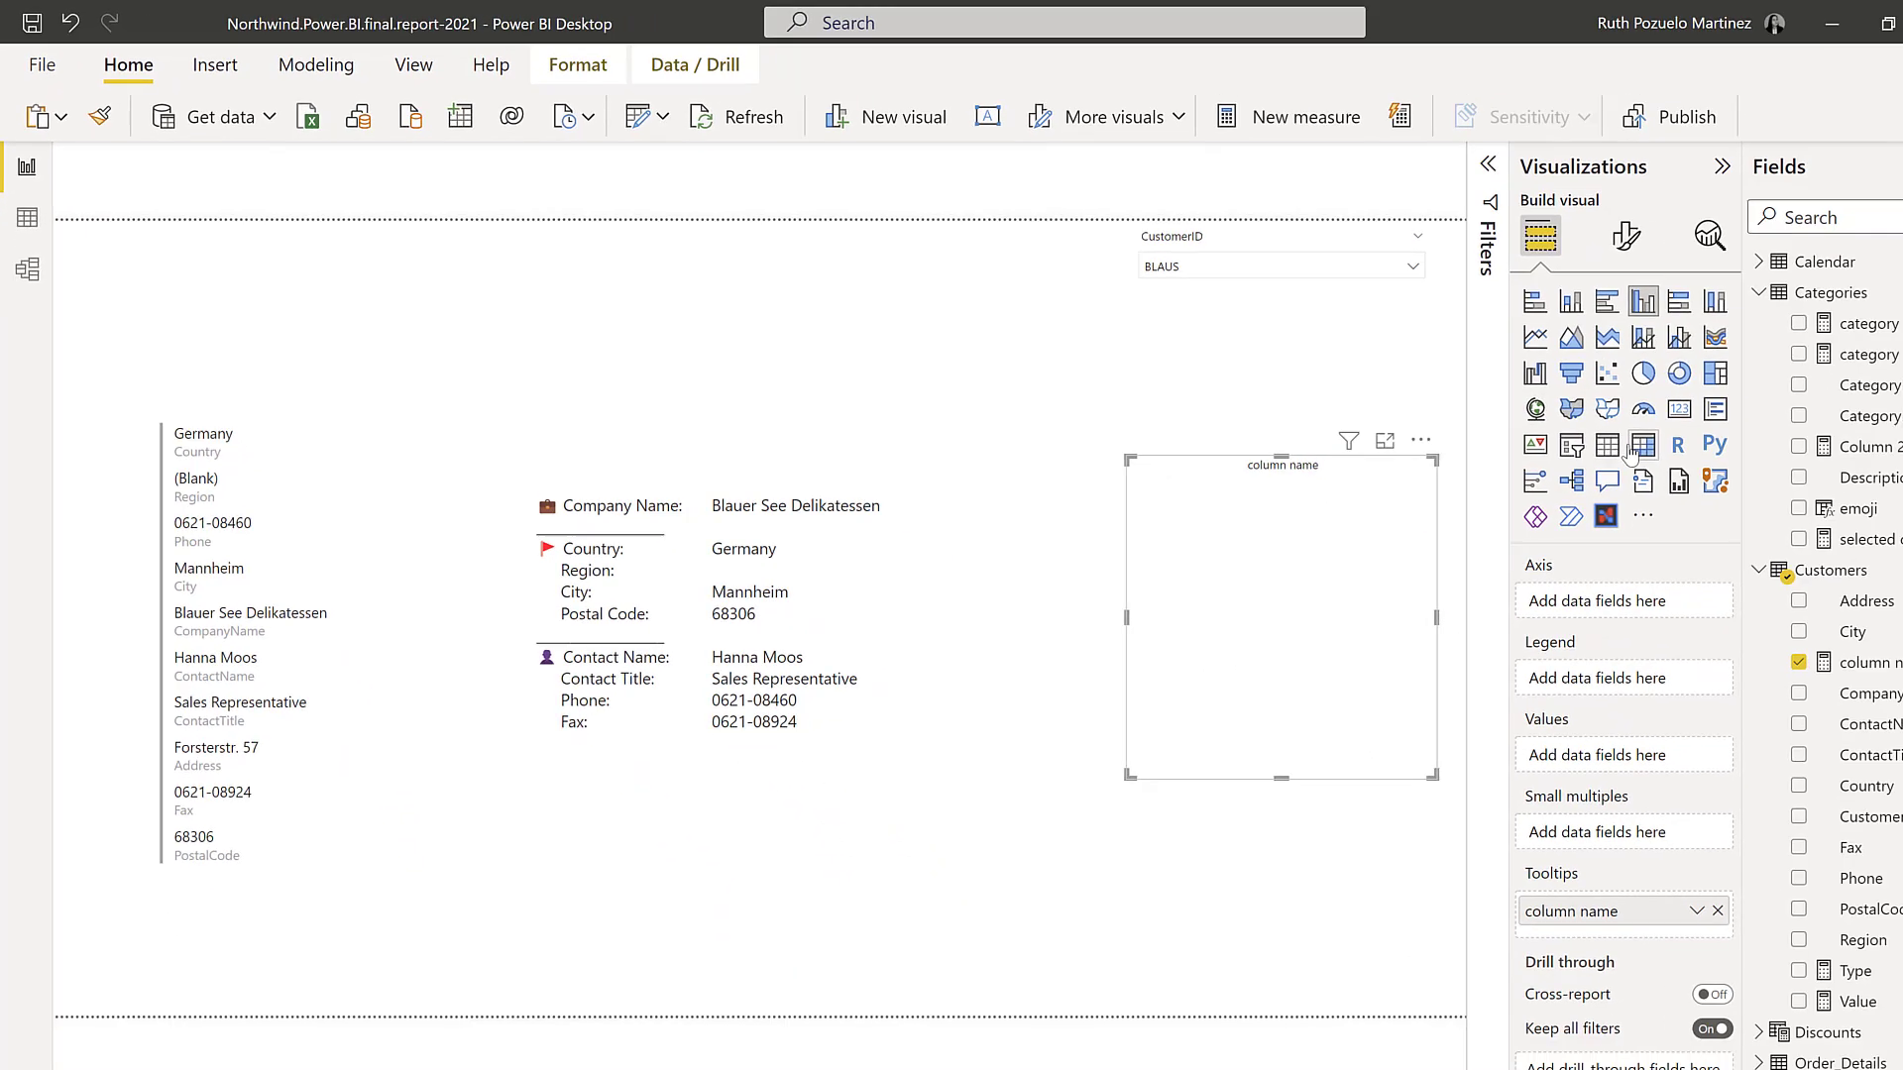
click(1607, 445)
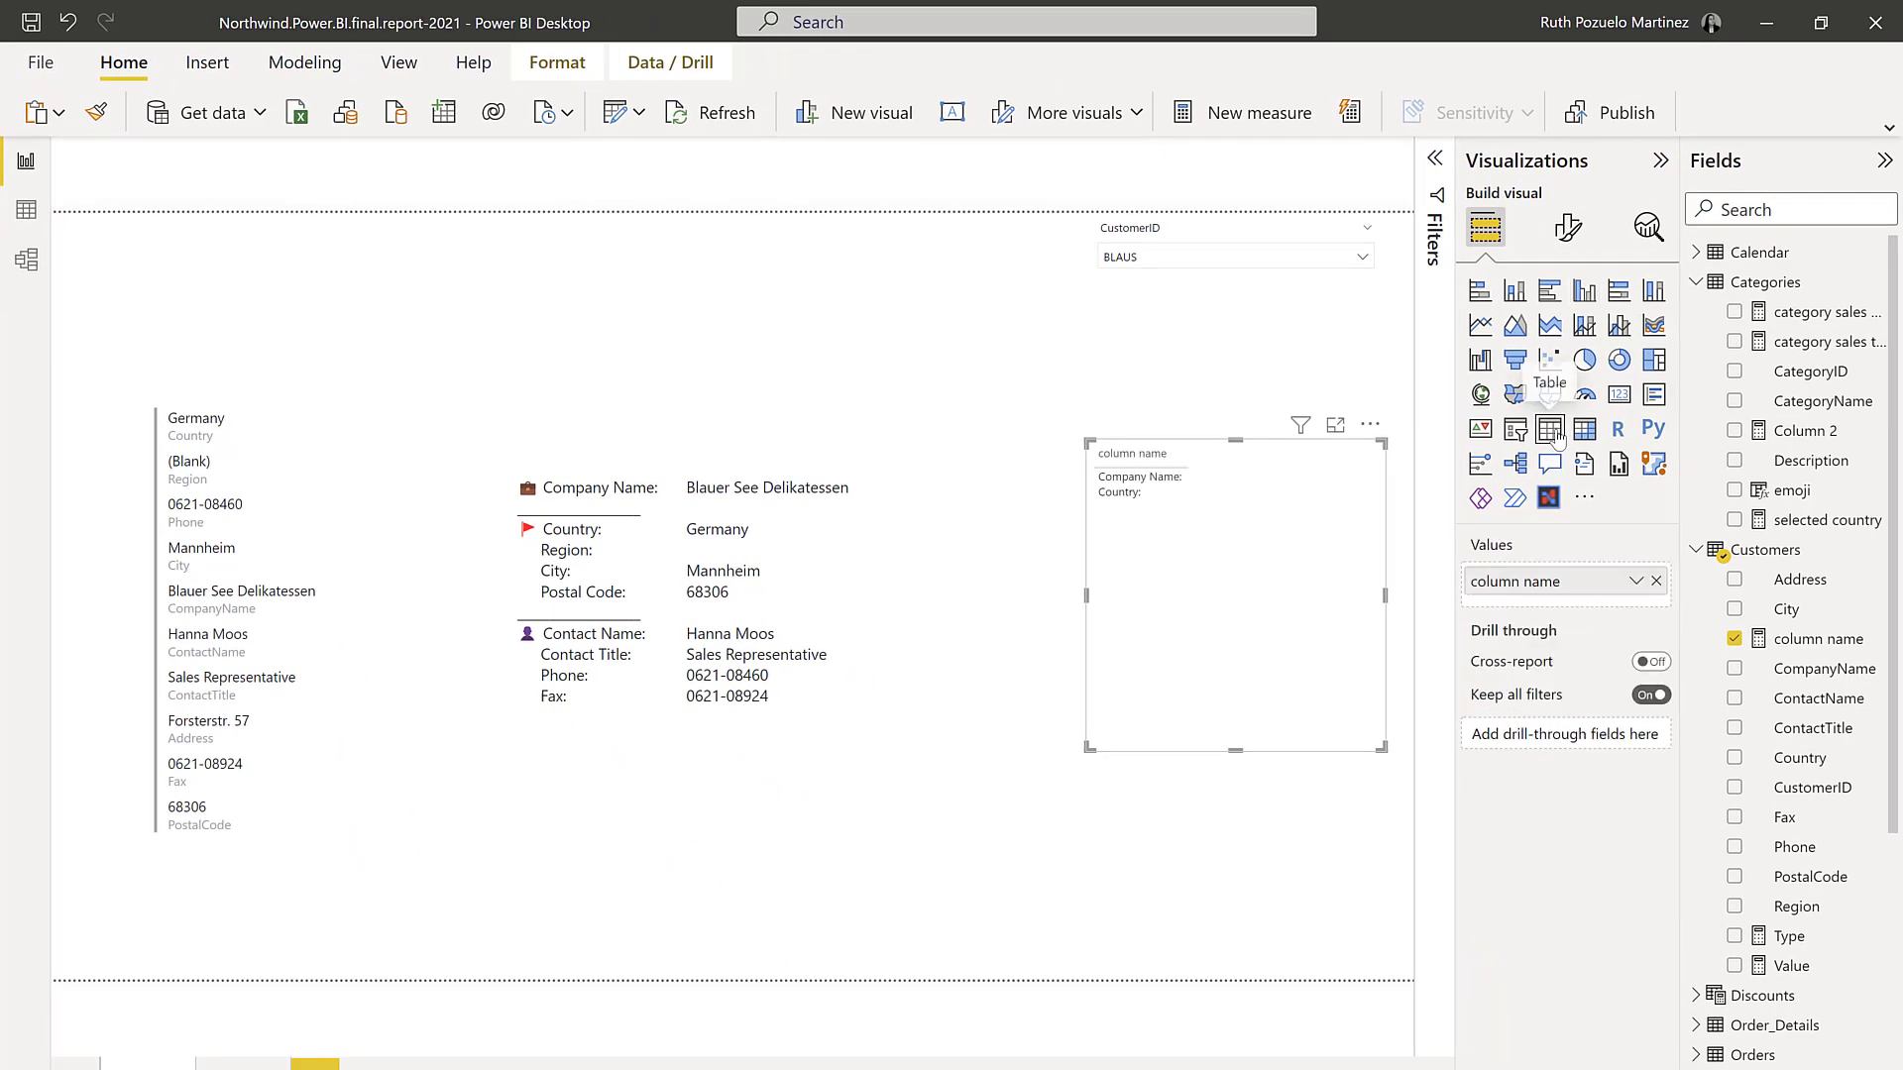
mouse_move(1152, 478)
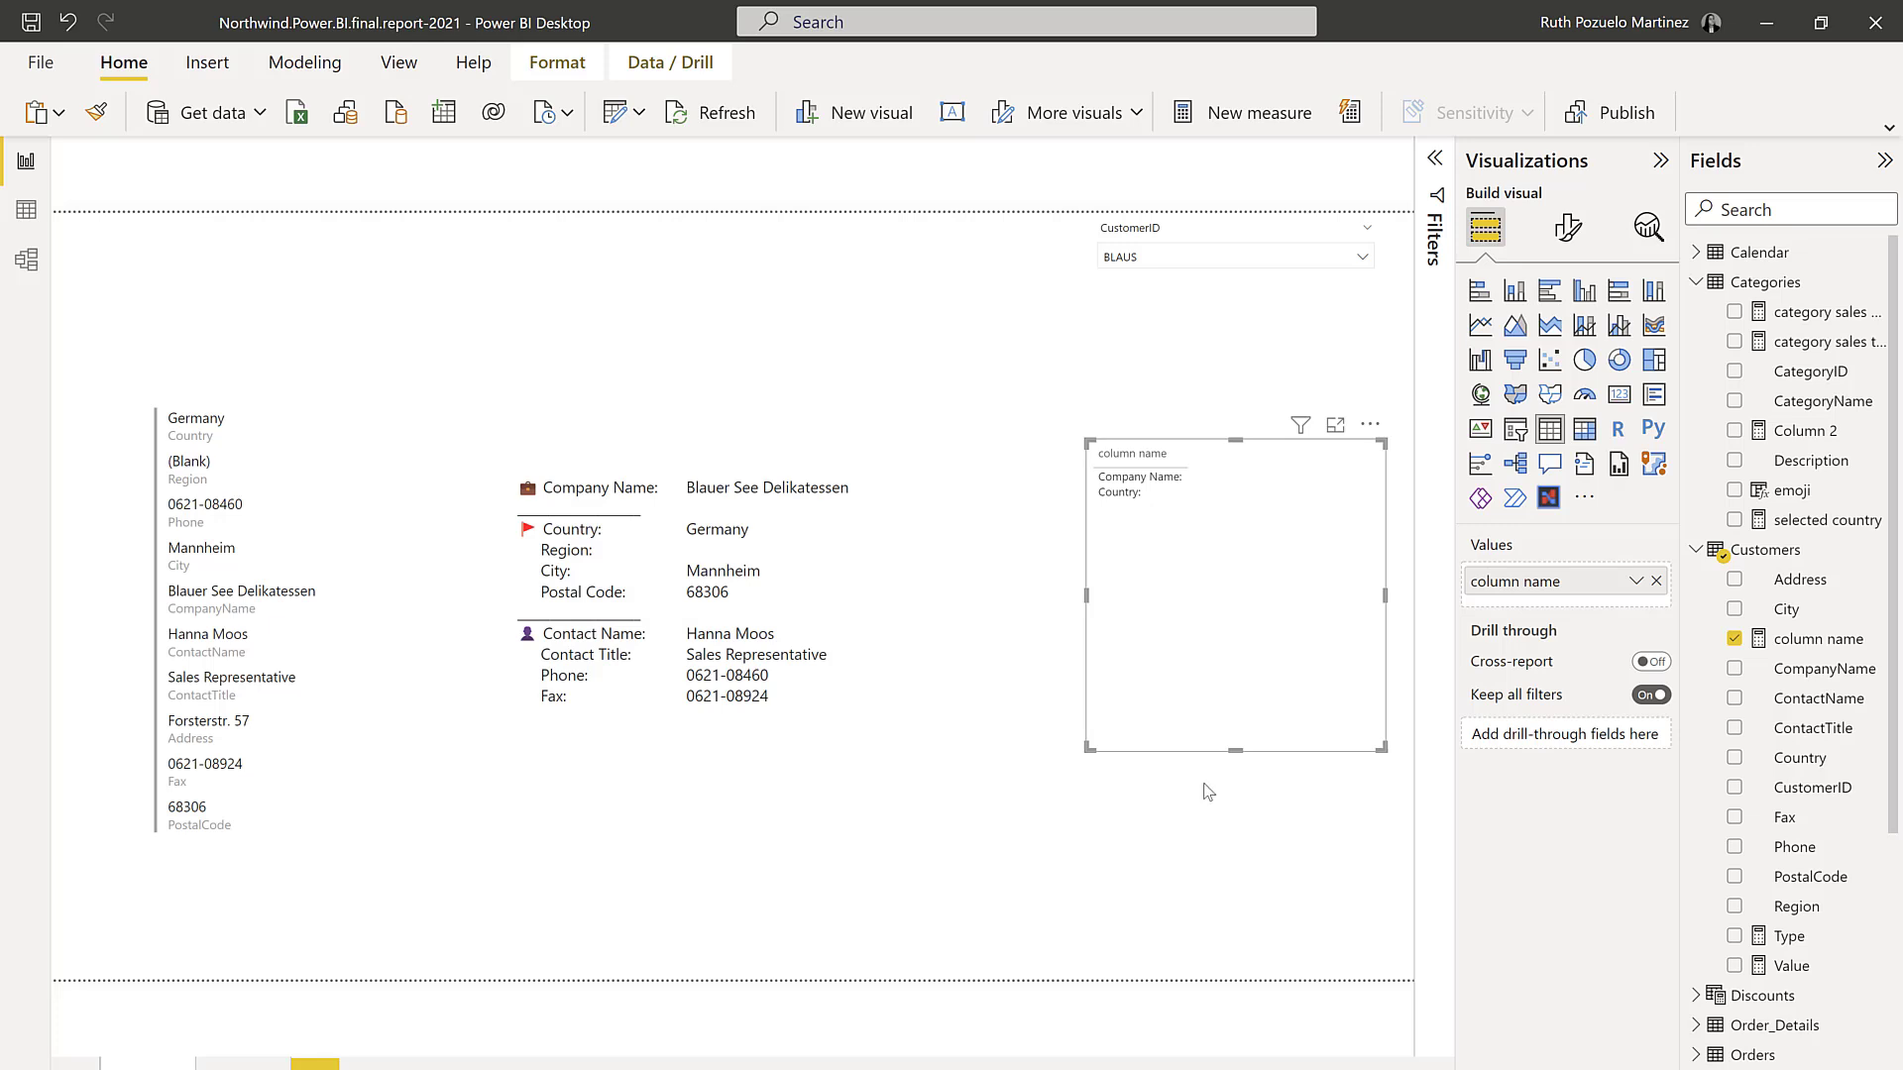
Search the Unicode site for 'brief' and select the Briefcase emoji's decimal code 128188
mouse_move(807, 1055)
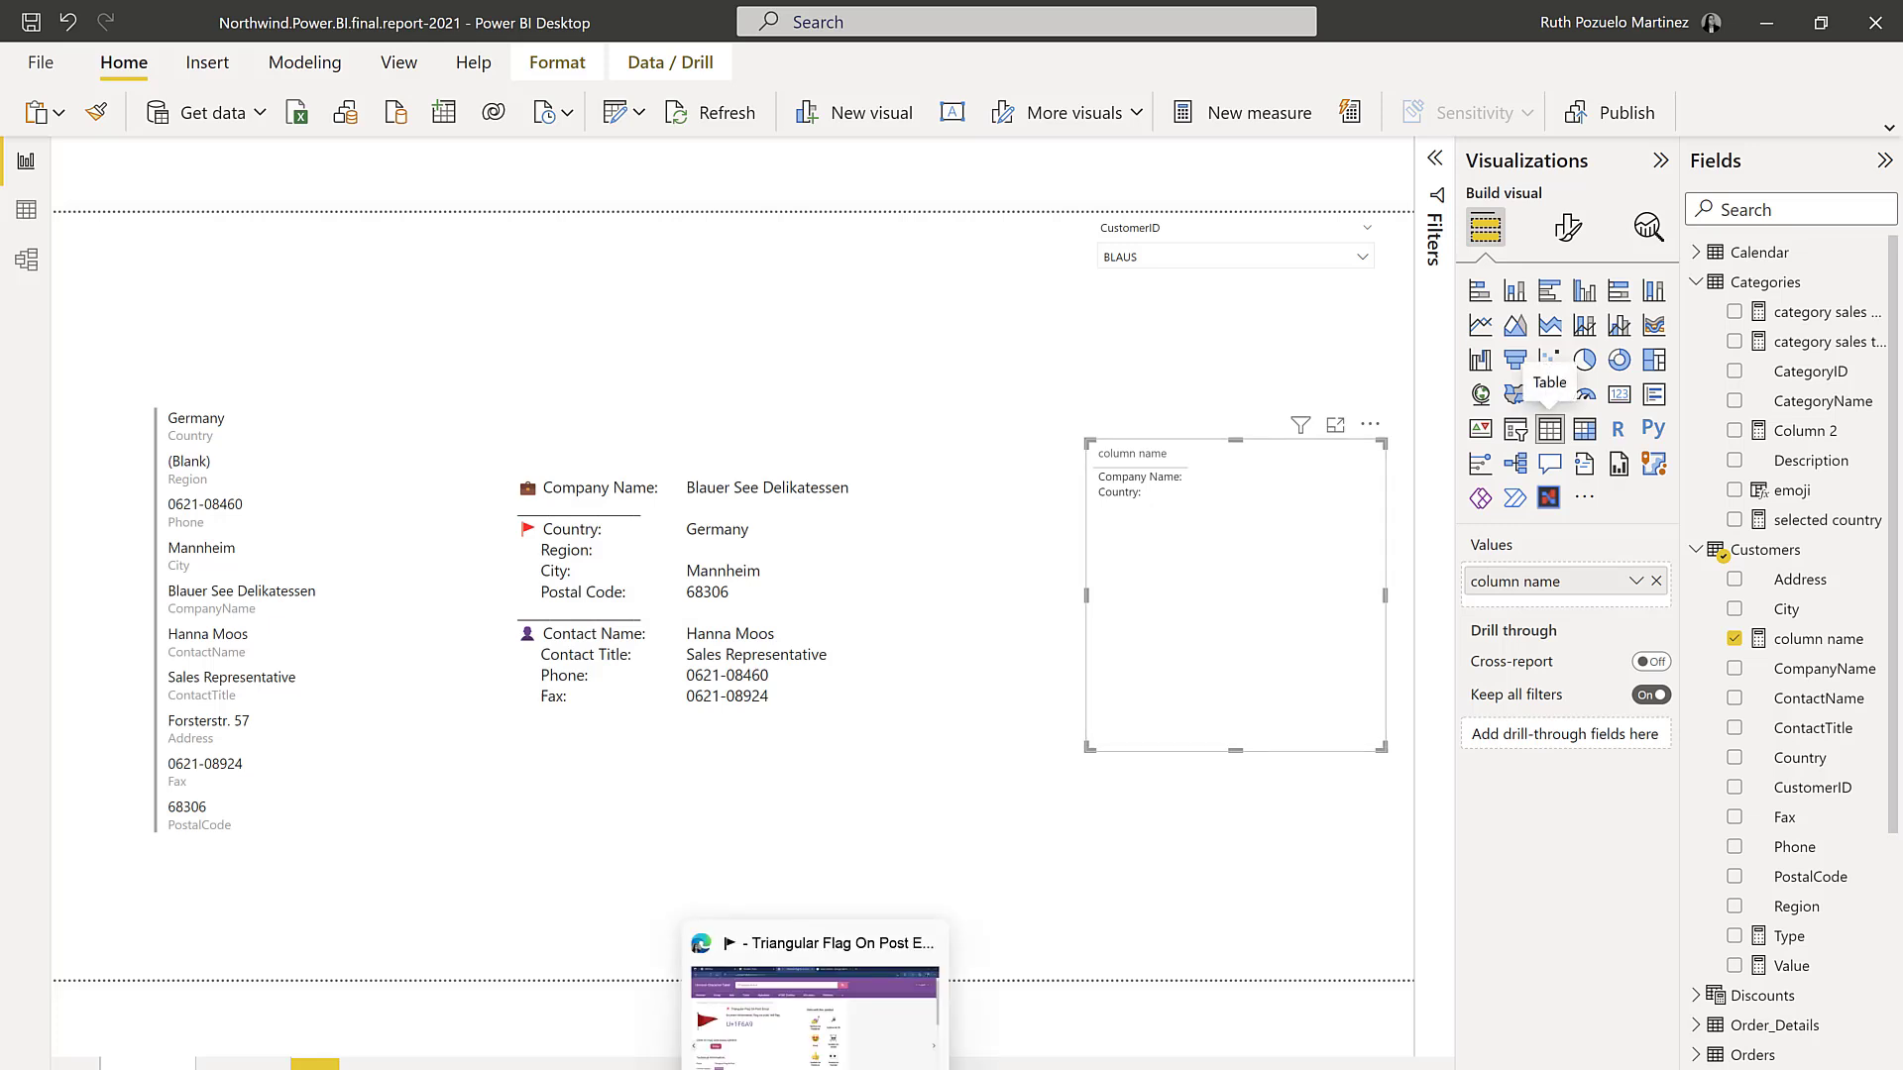
click(807, 1001)
click(519, 148)
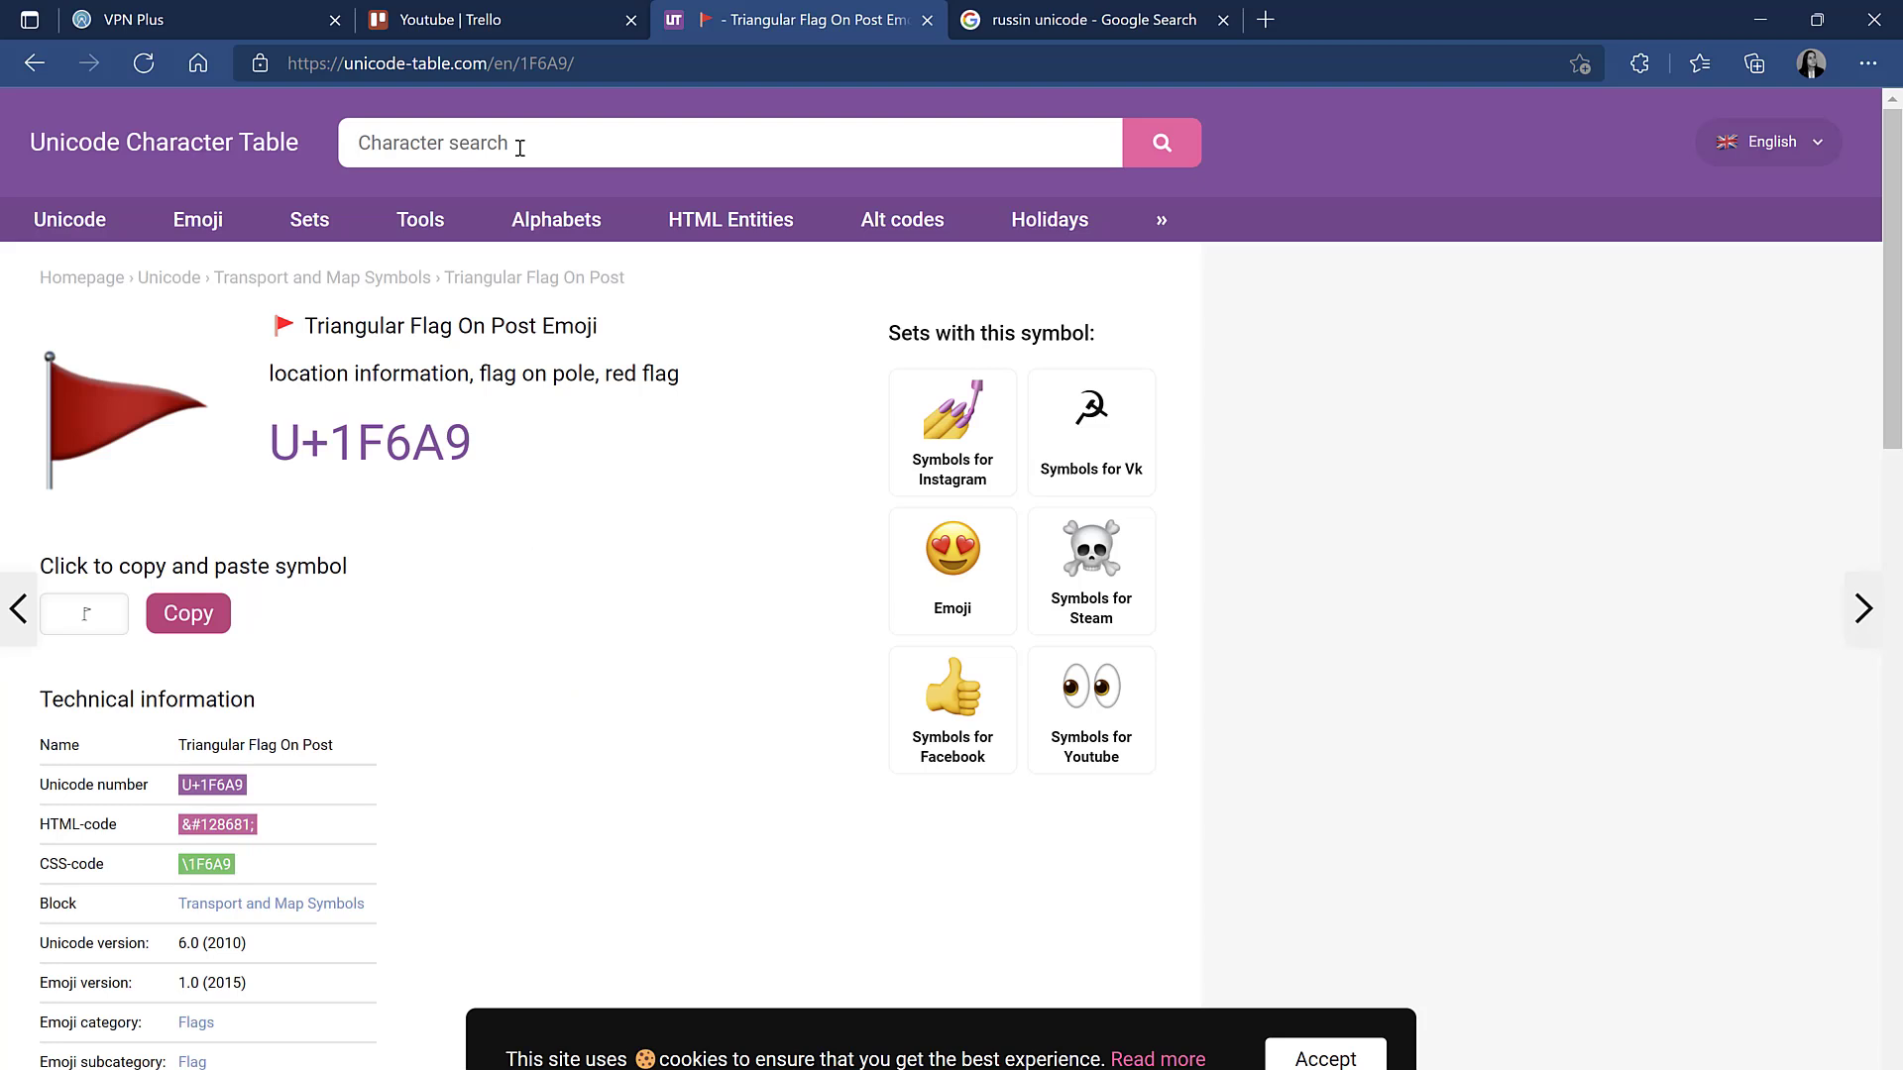
text(brief)
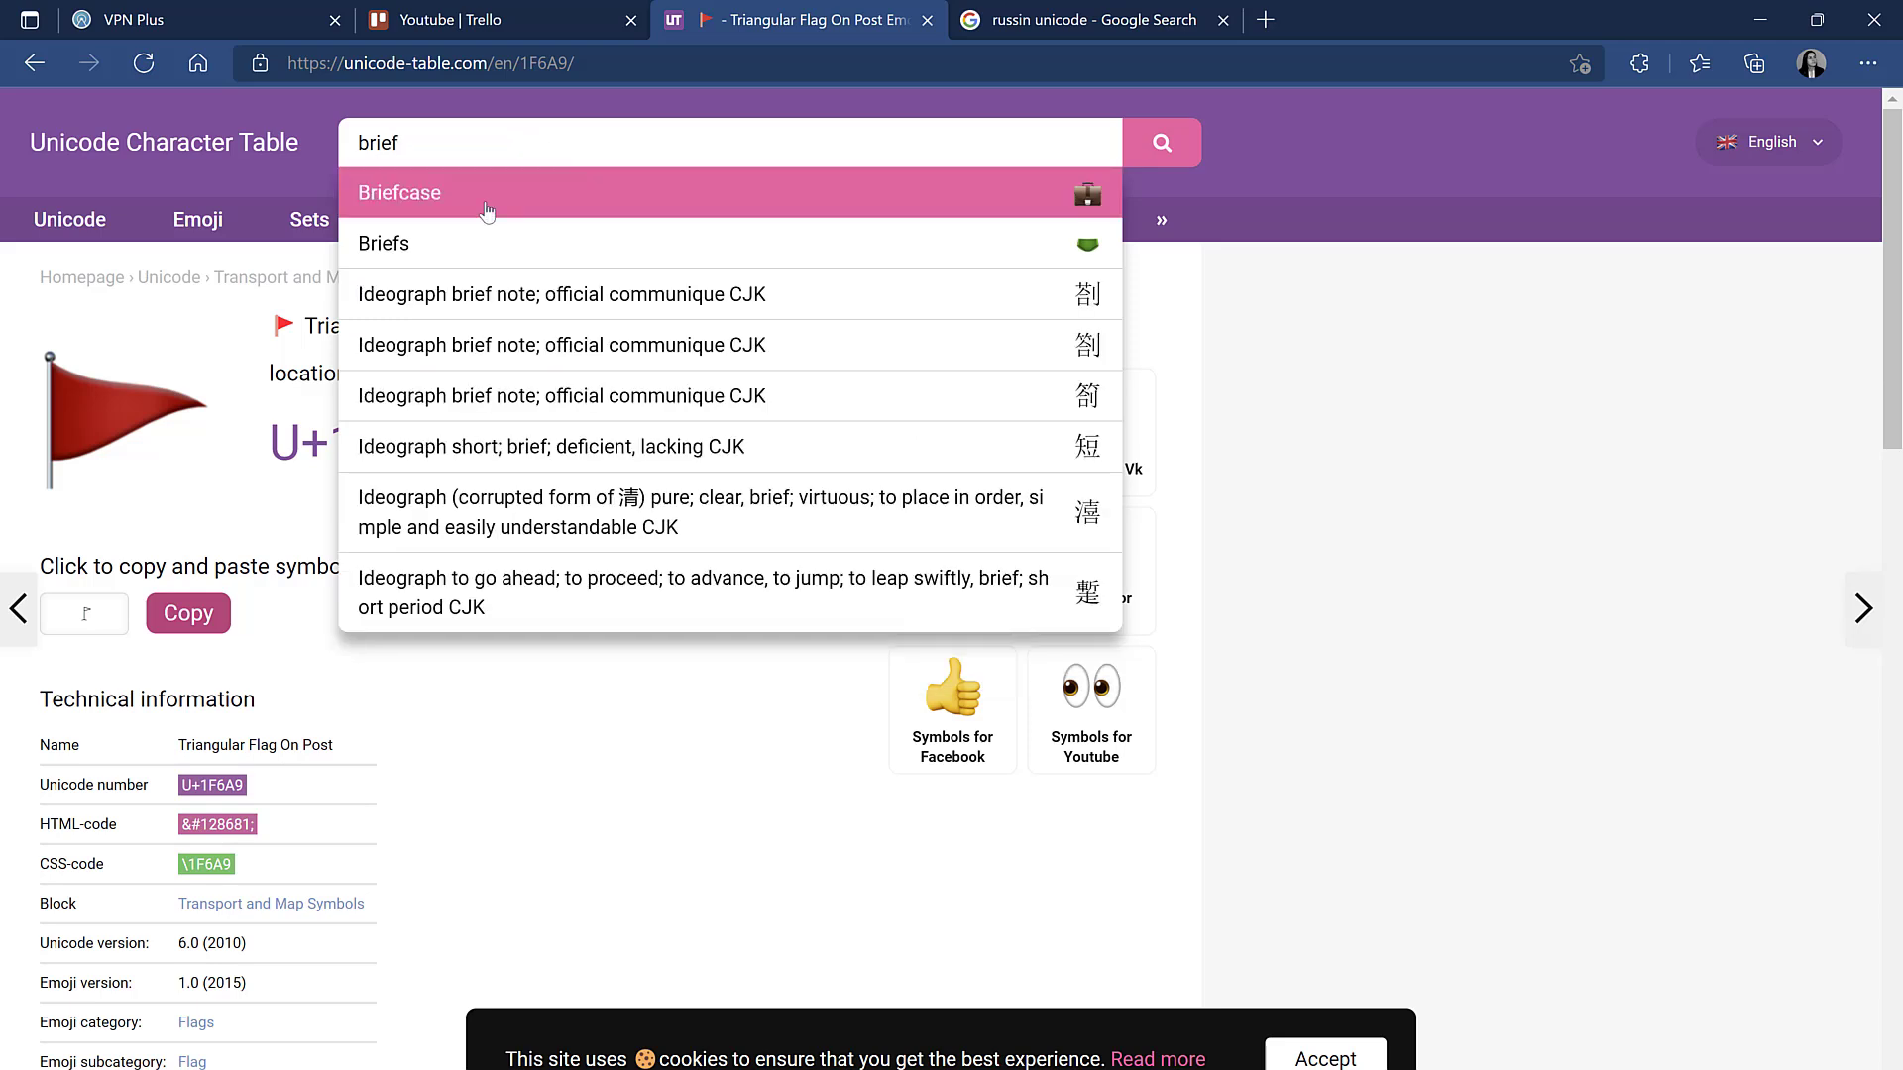
key(Return)
click(184, 542)
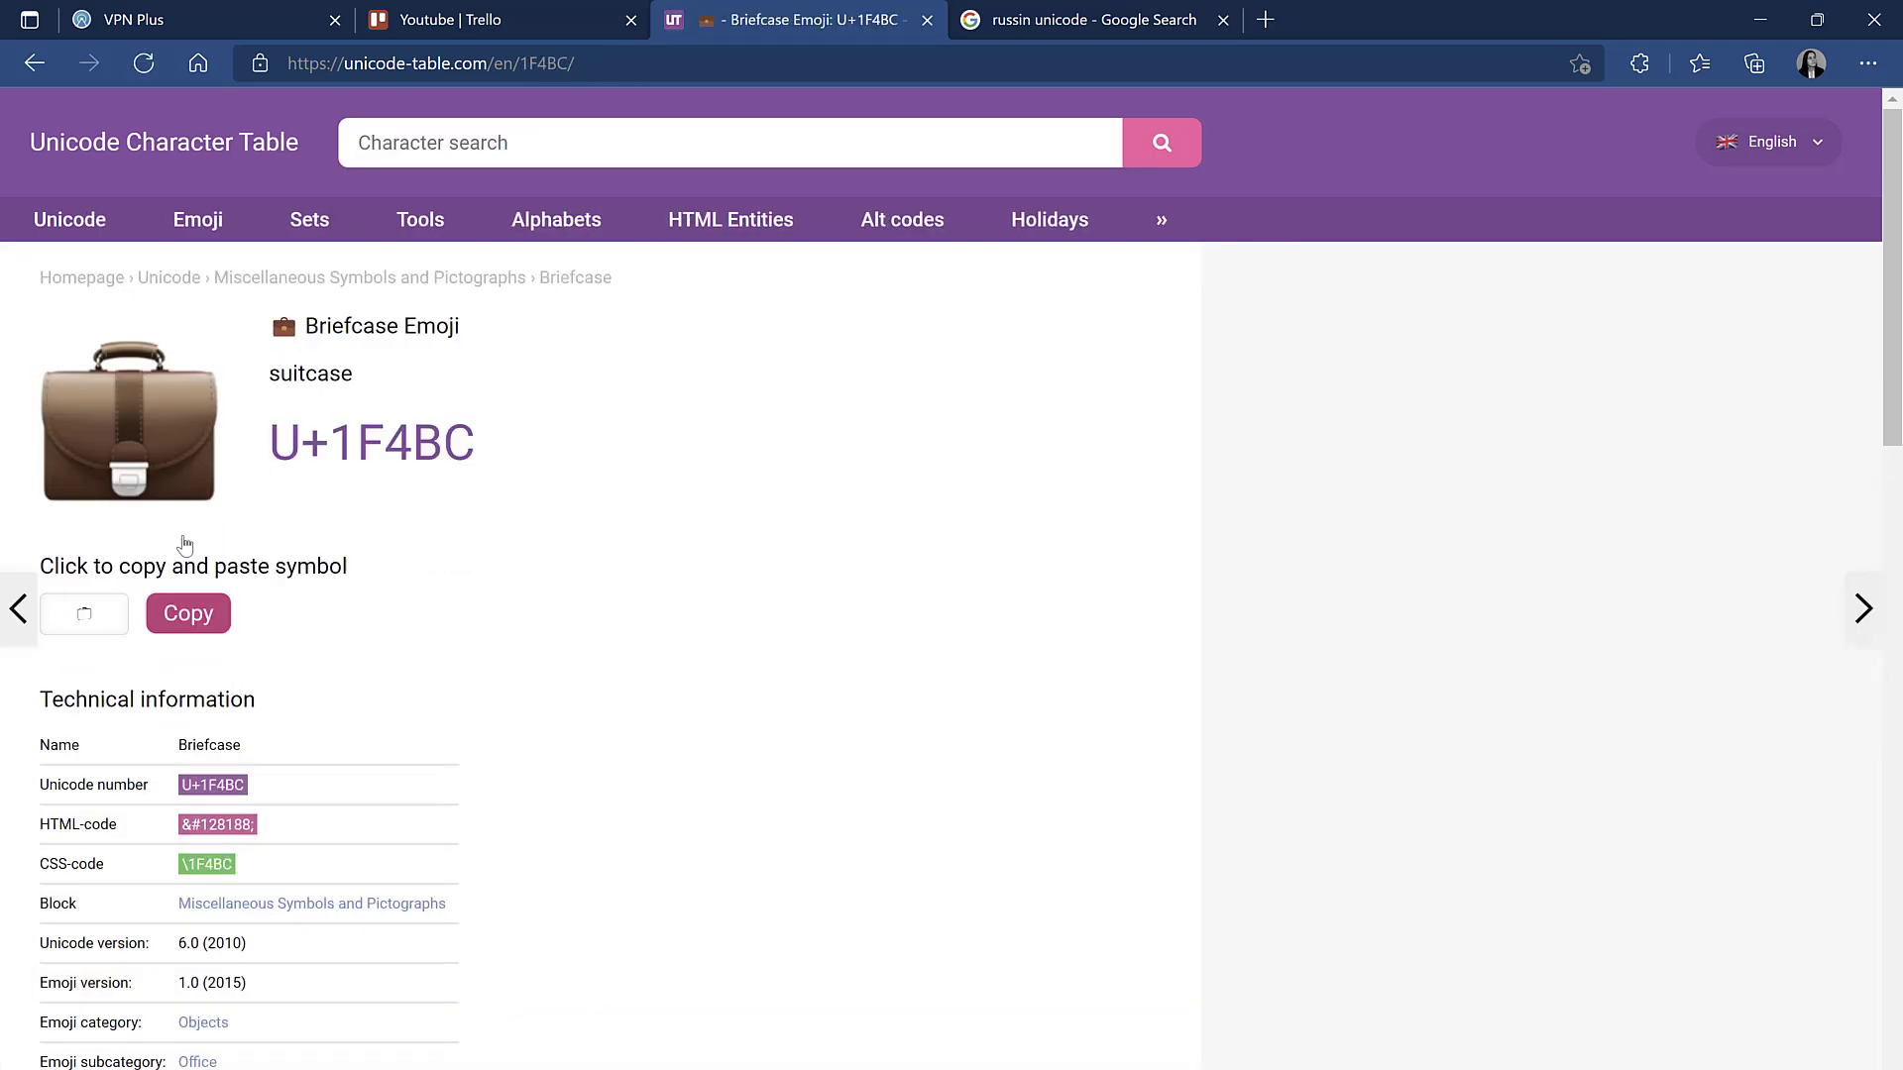
drag(249, 826, 209, 828)
Prefix Company Name: with UNICHAR(128188)&" "& and fix the missing quote
key(alt+Tab)
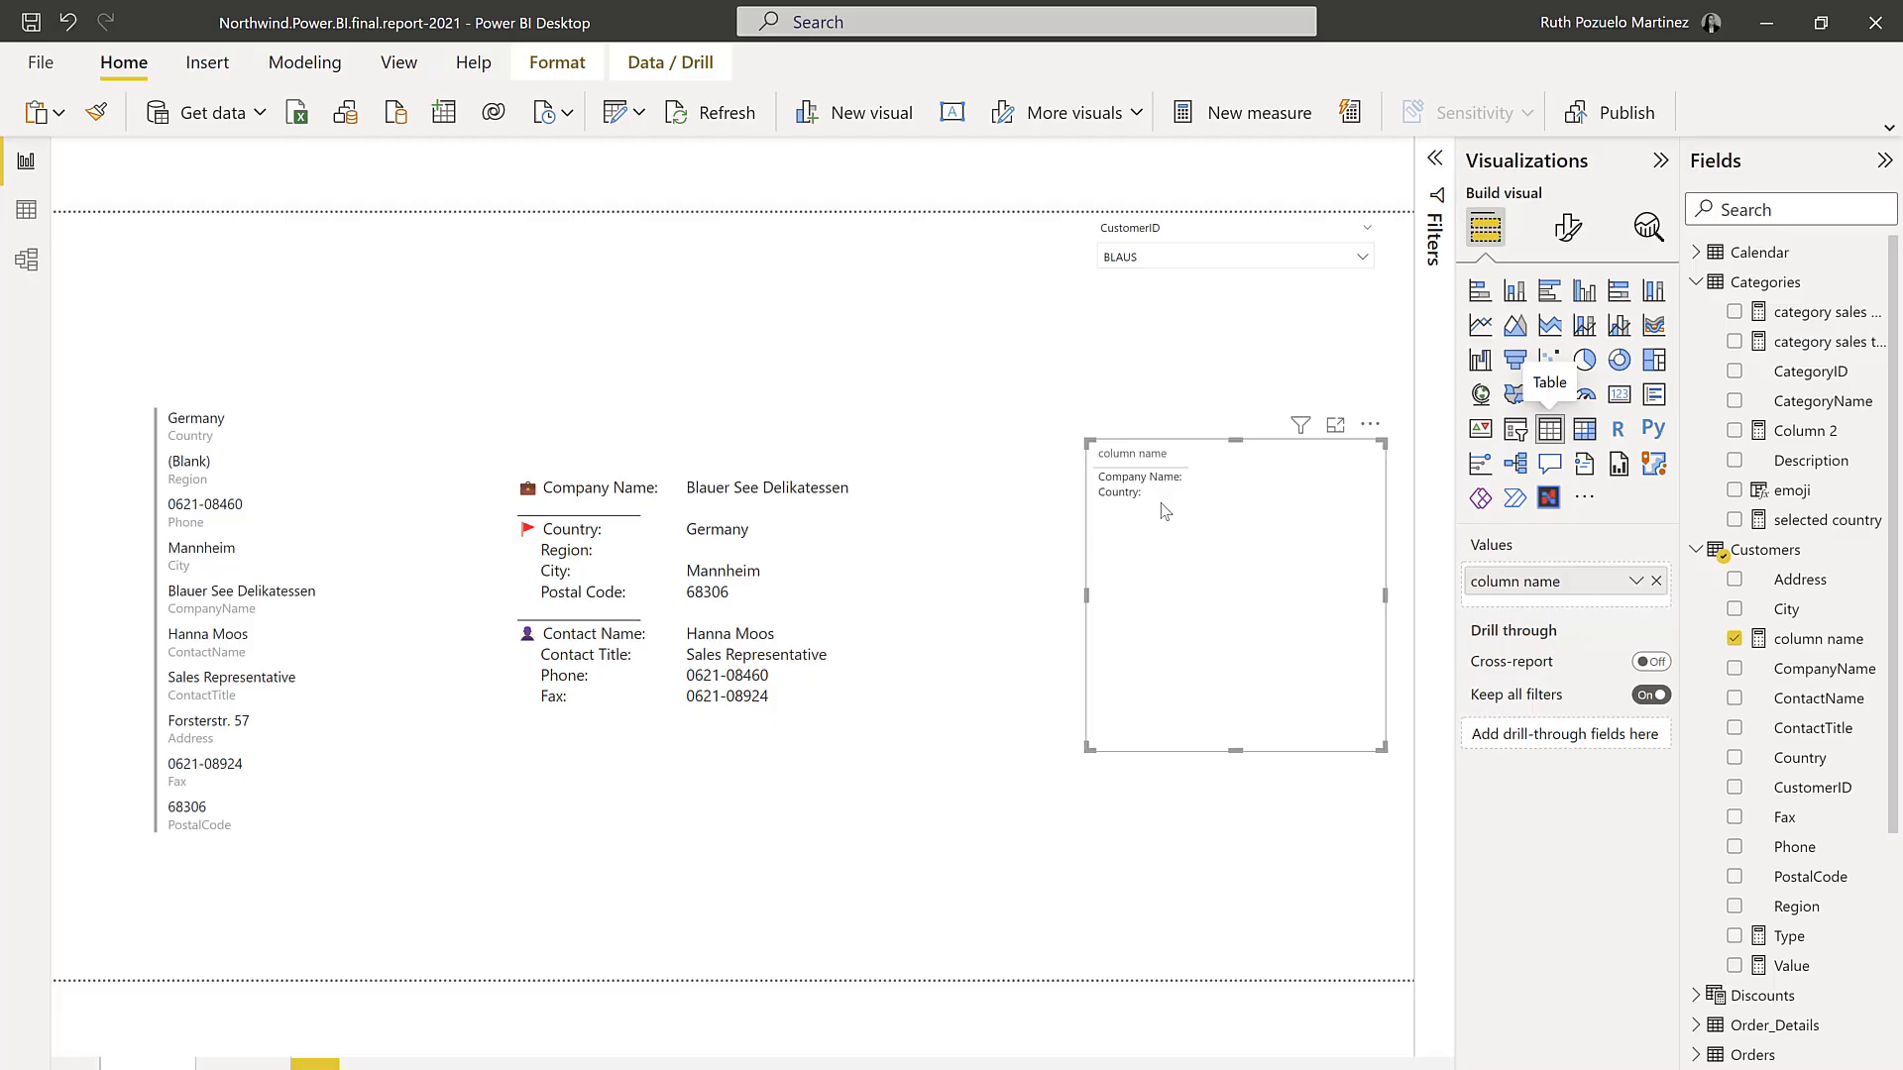
click(1819, 639)
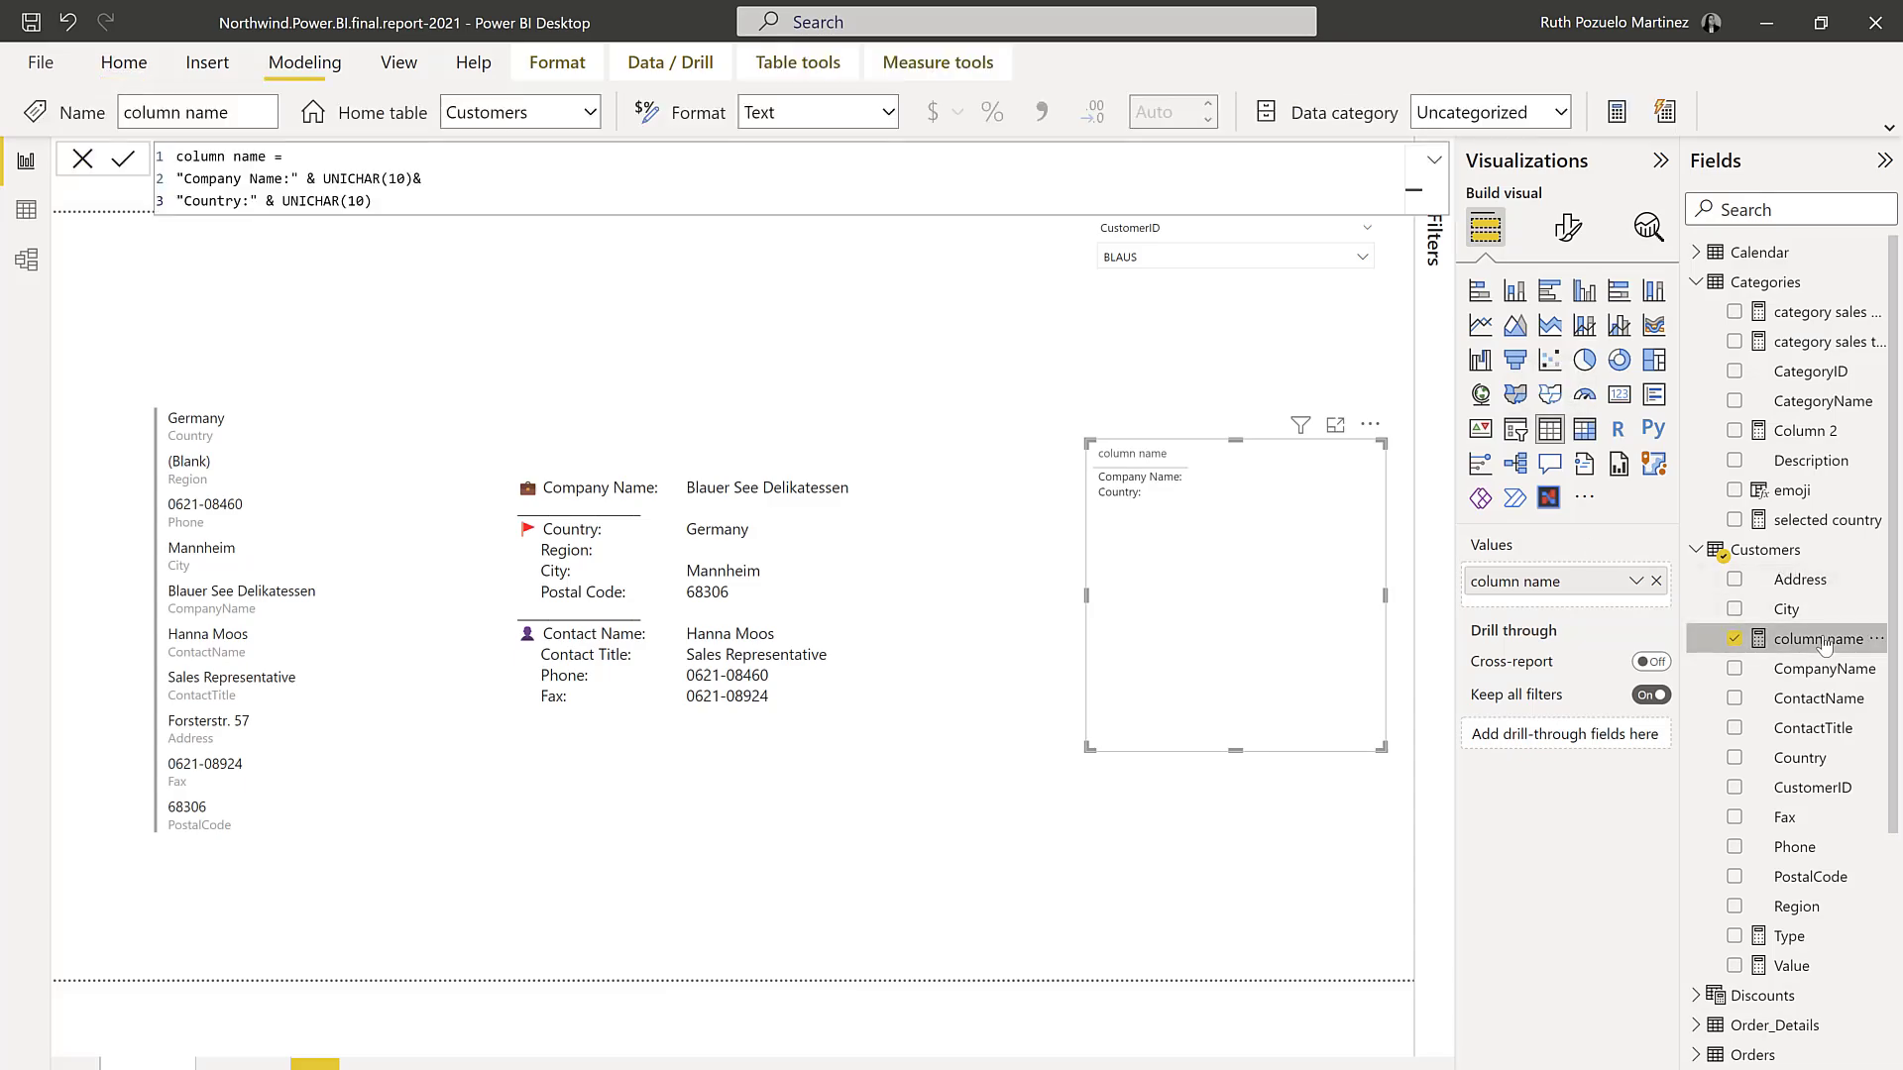
click(224, 279)
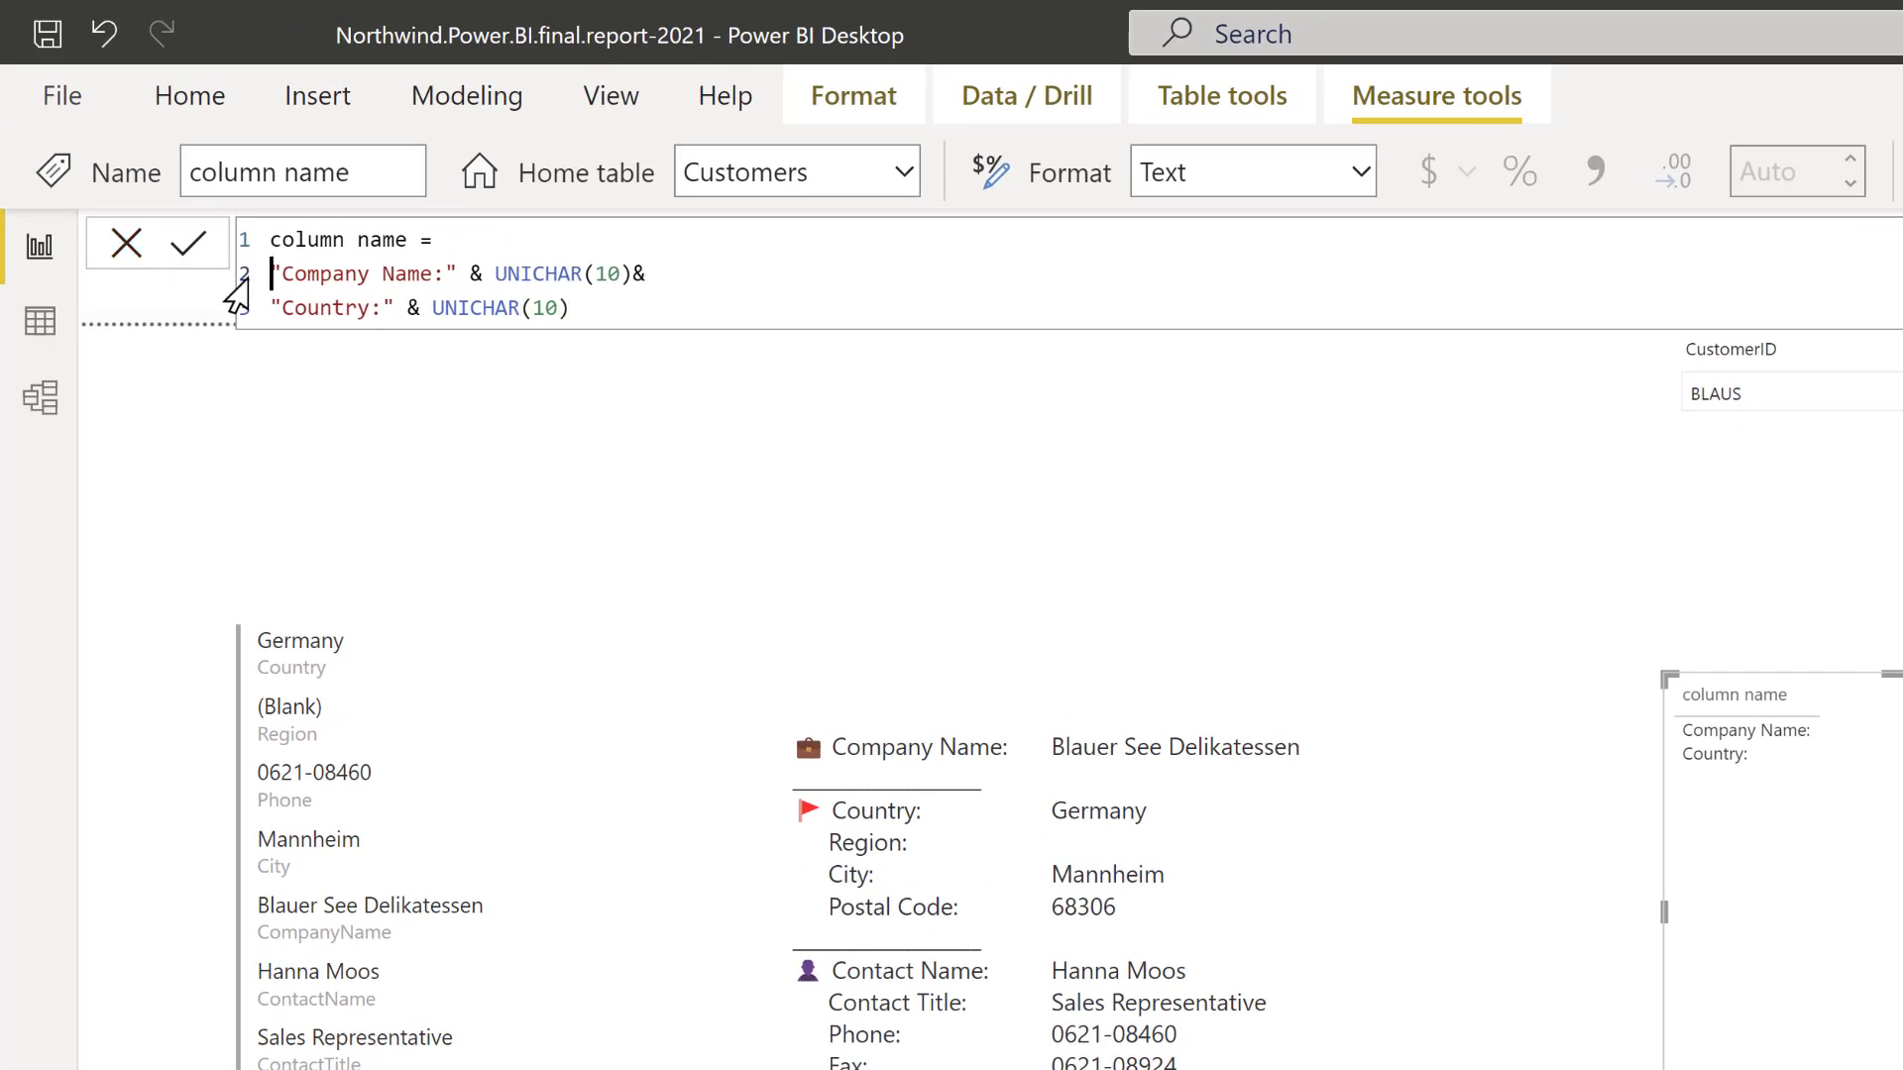
text(un)
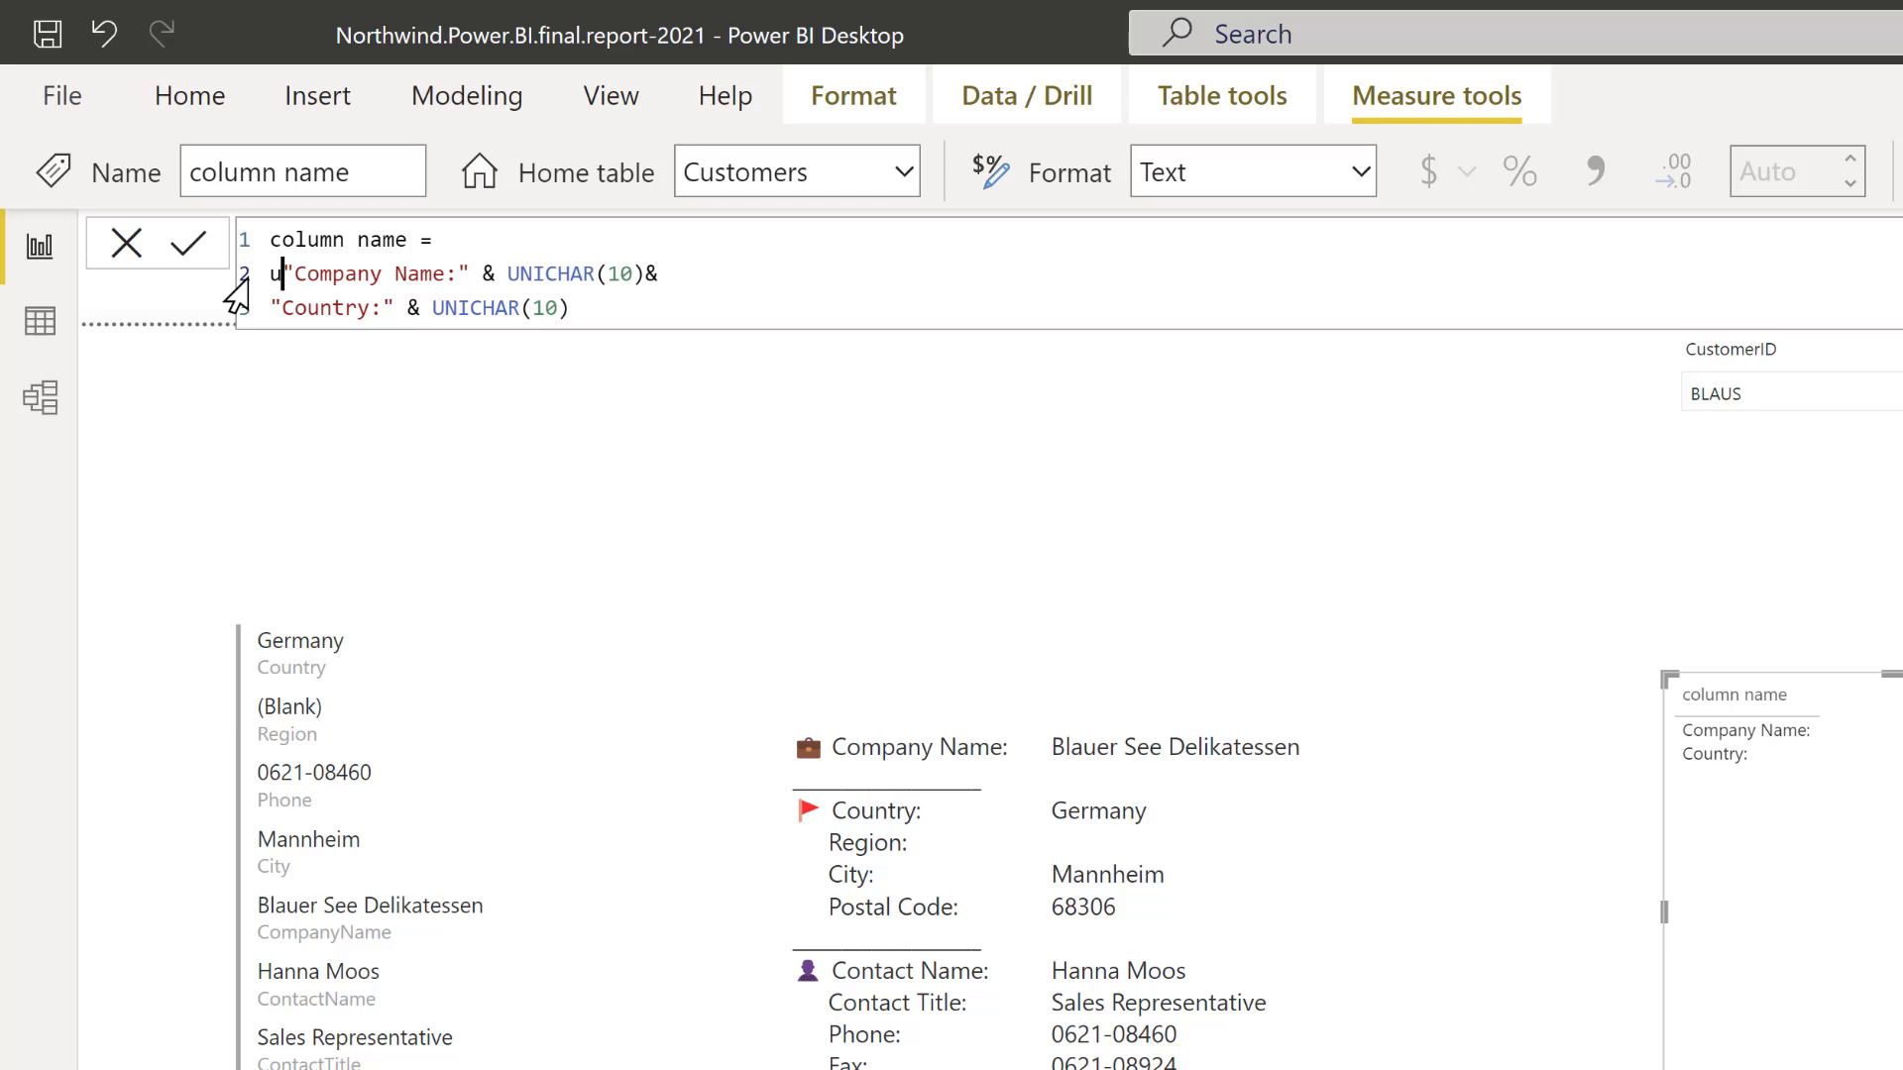
key(Down)
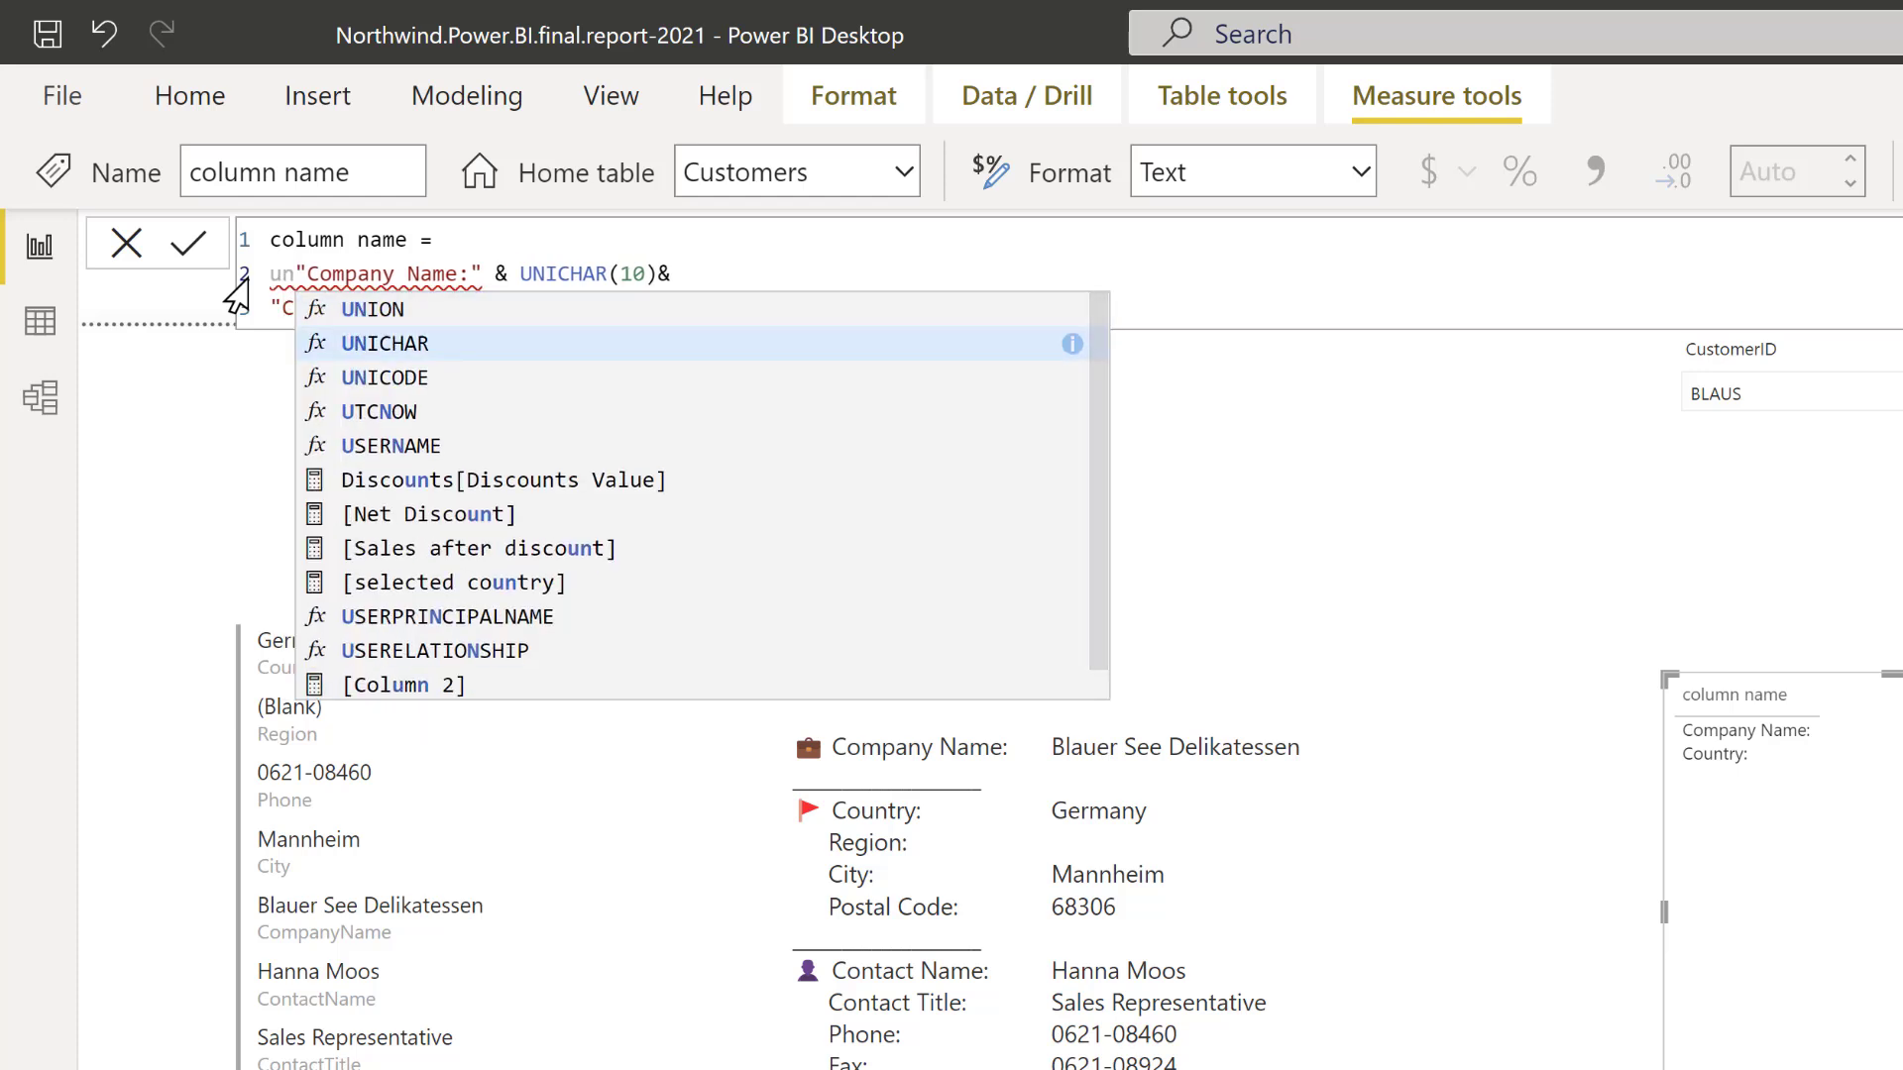
key(Tab)
text(128188)
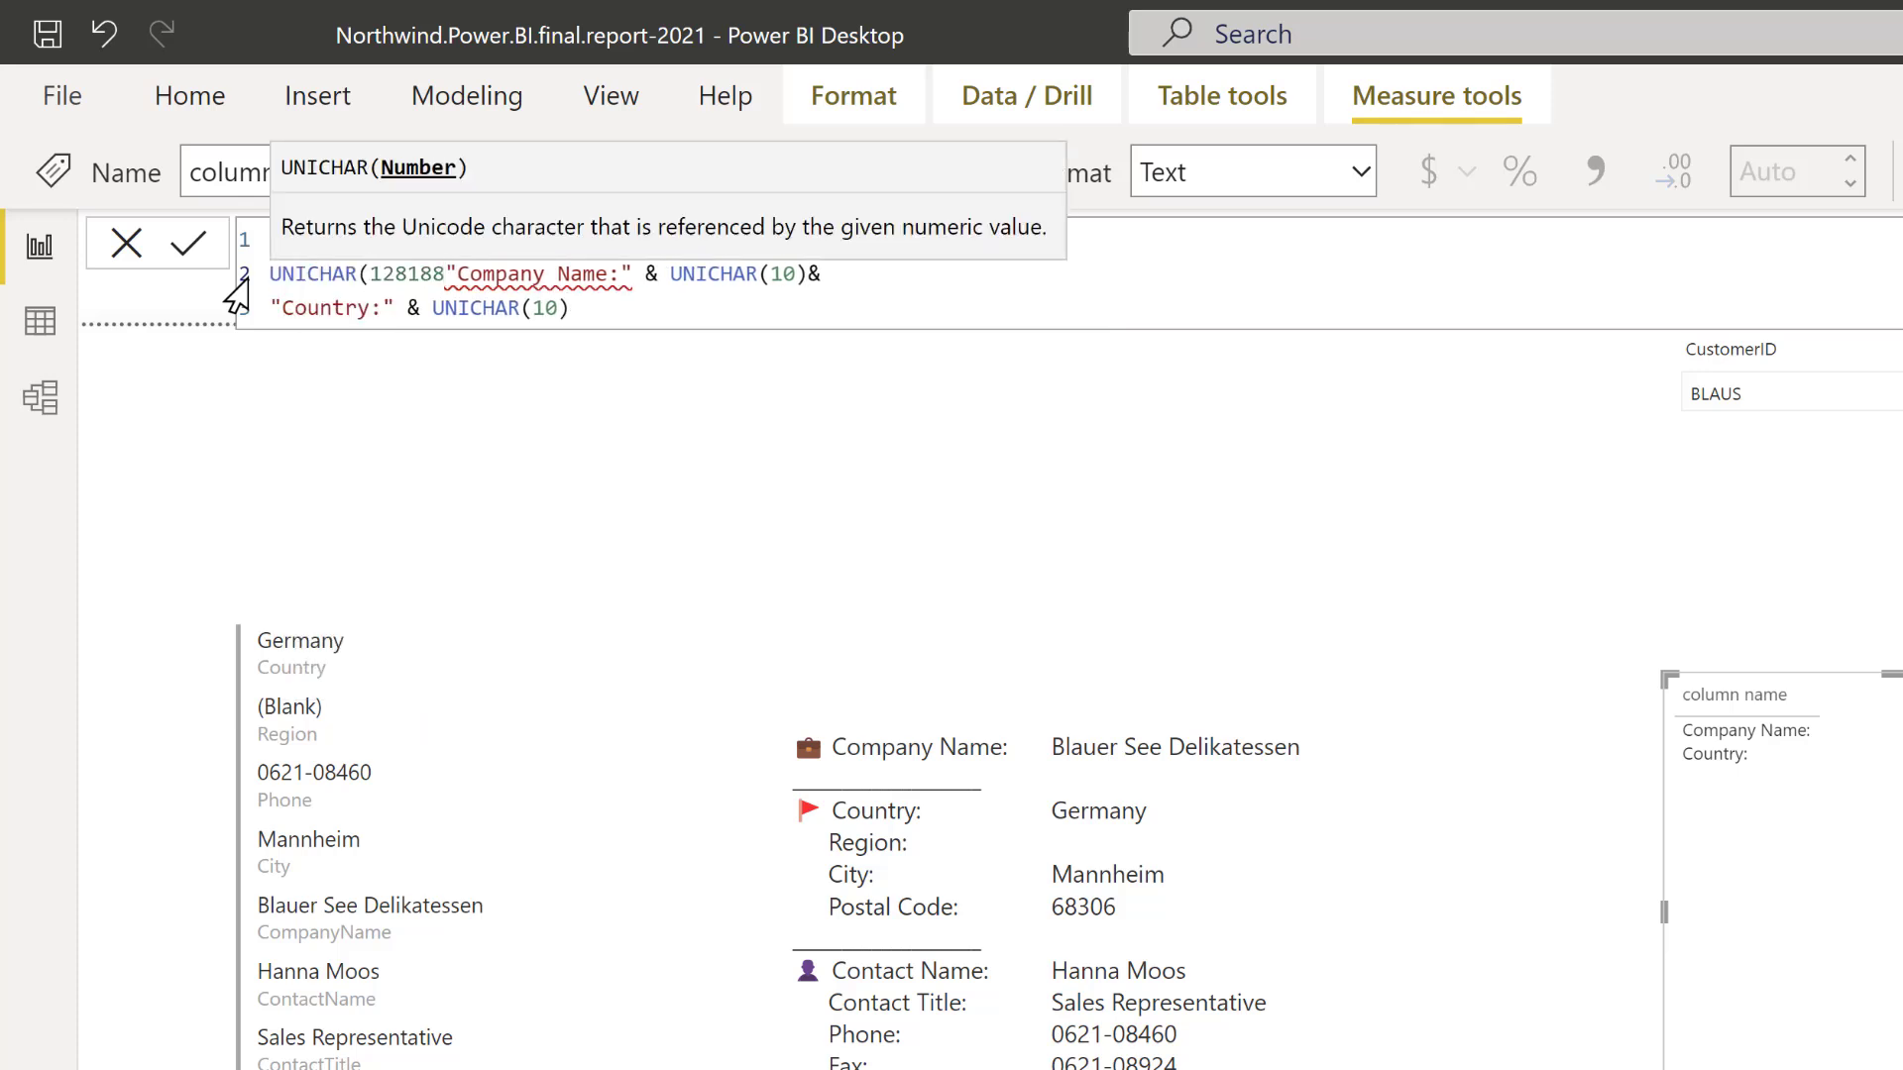
text()&)
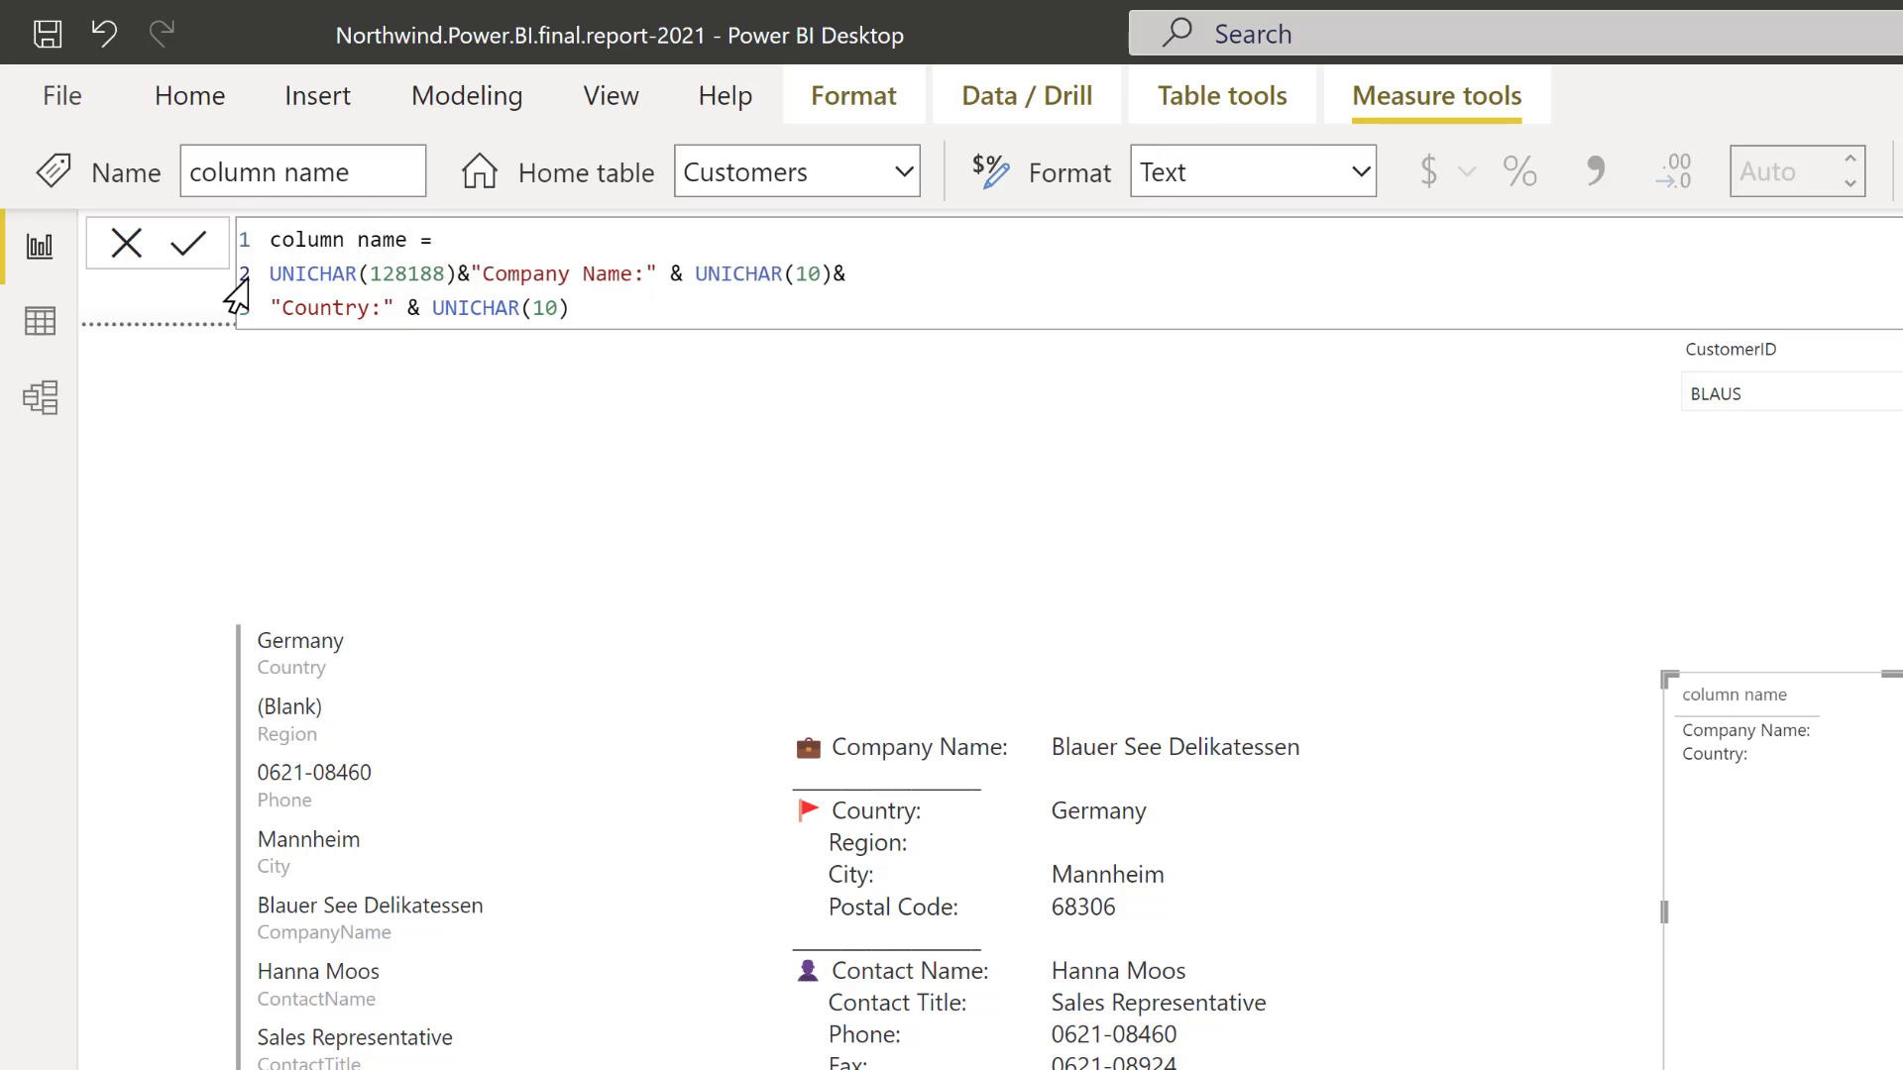
text(" ")
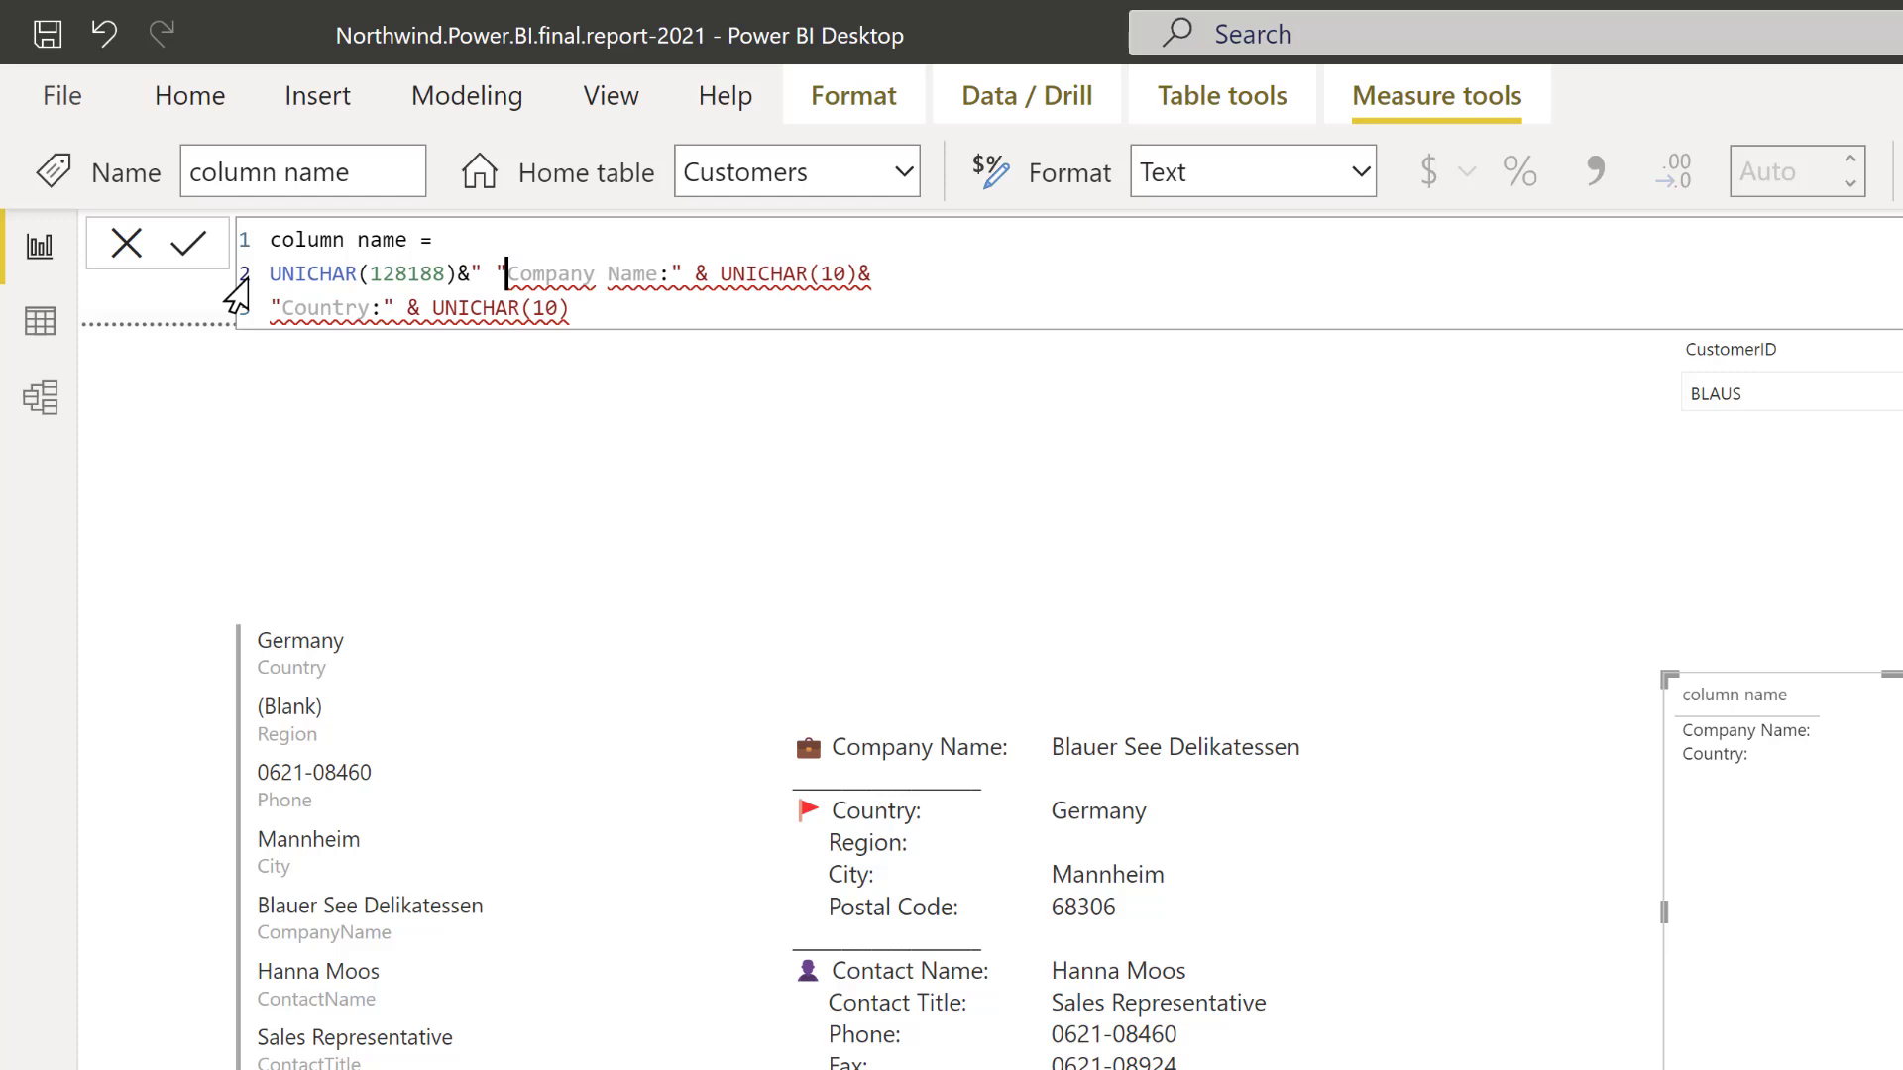
text(&)
key(Return)
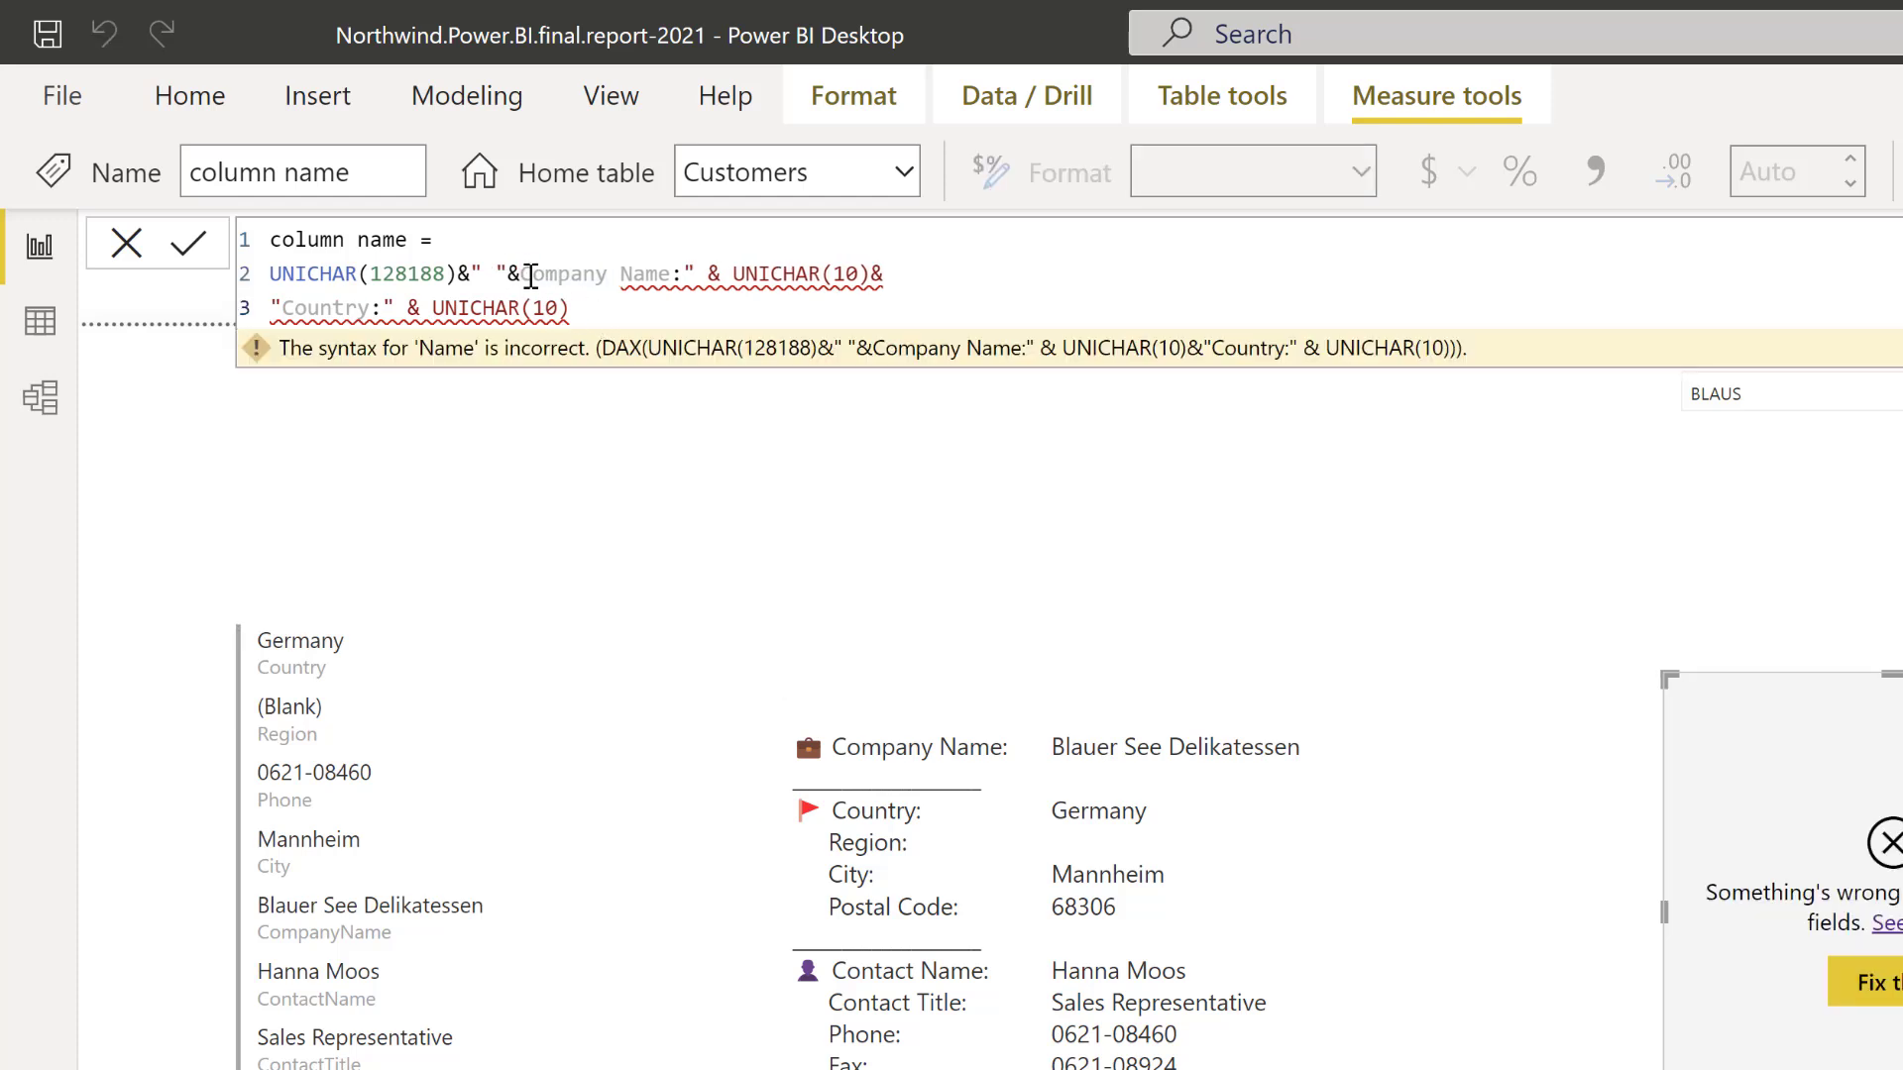
text(")
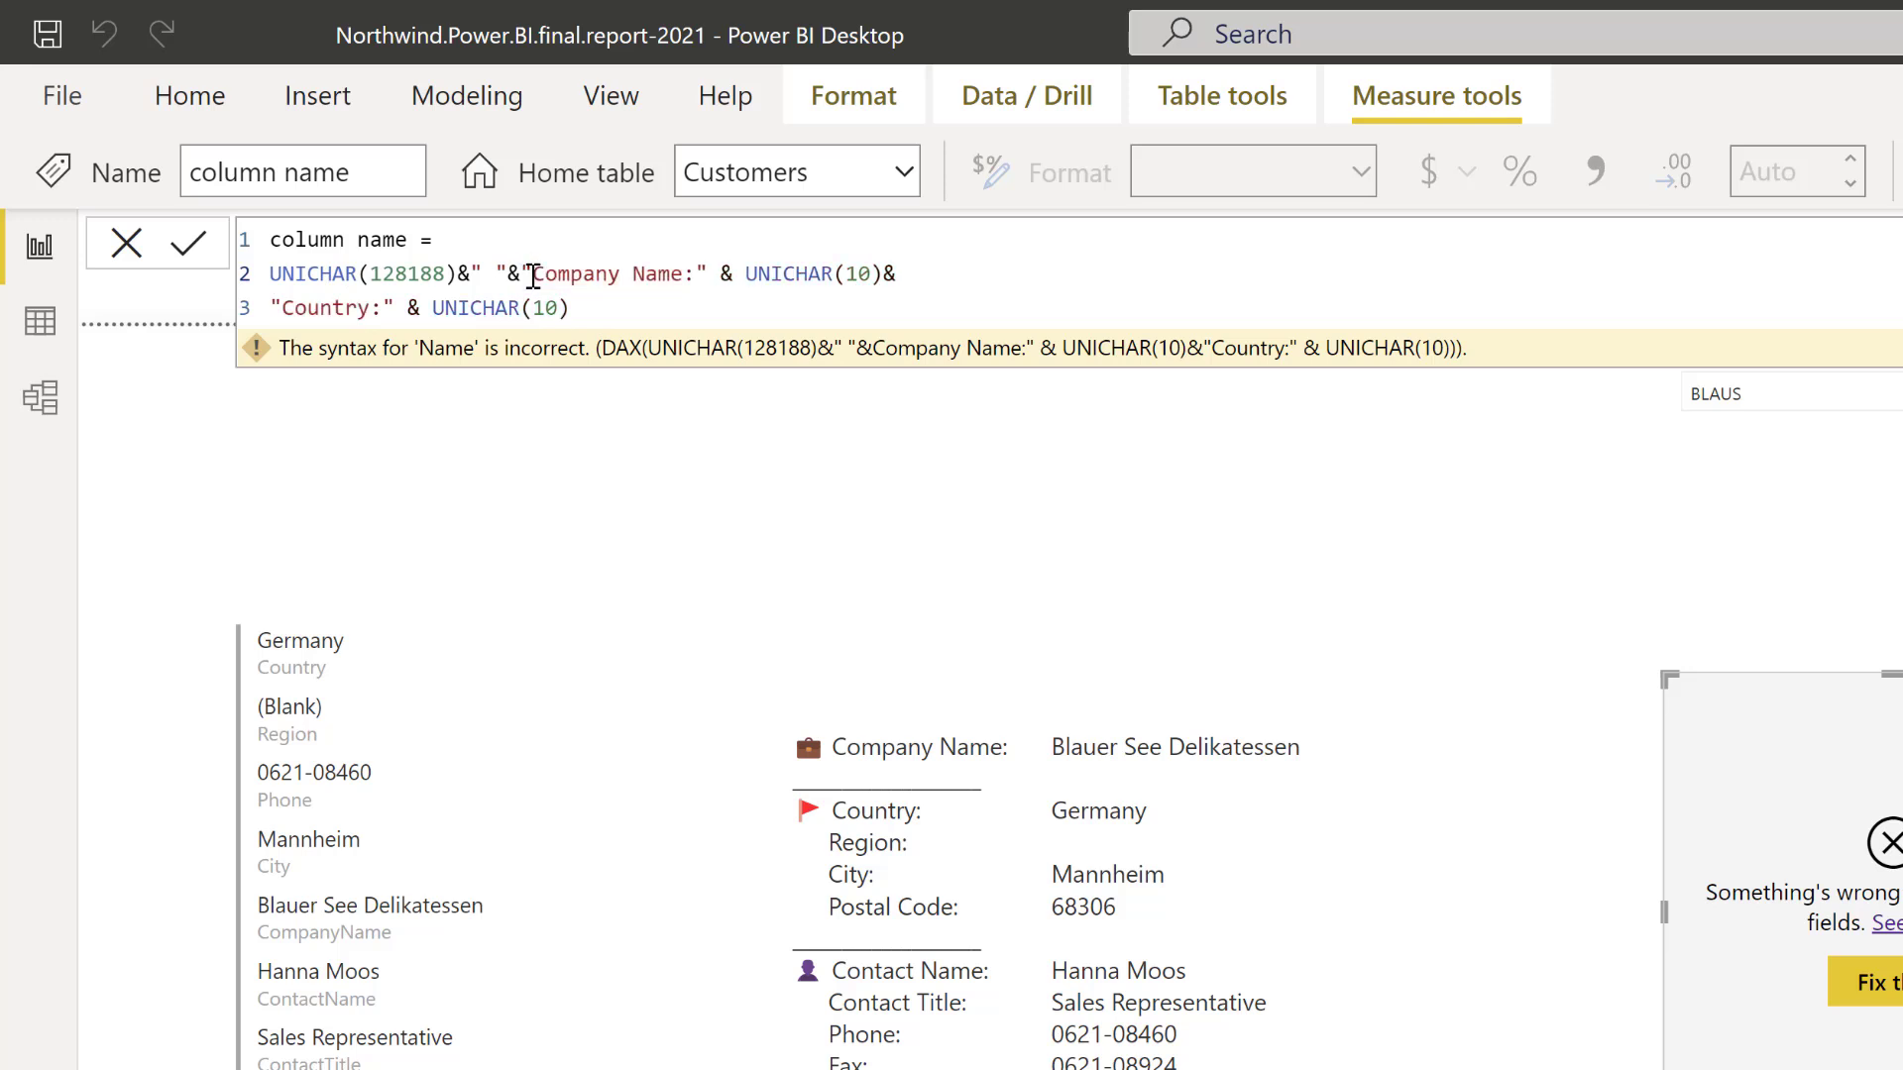
key(Return)
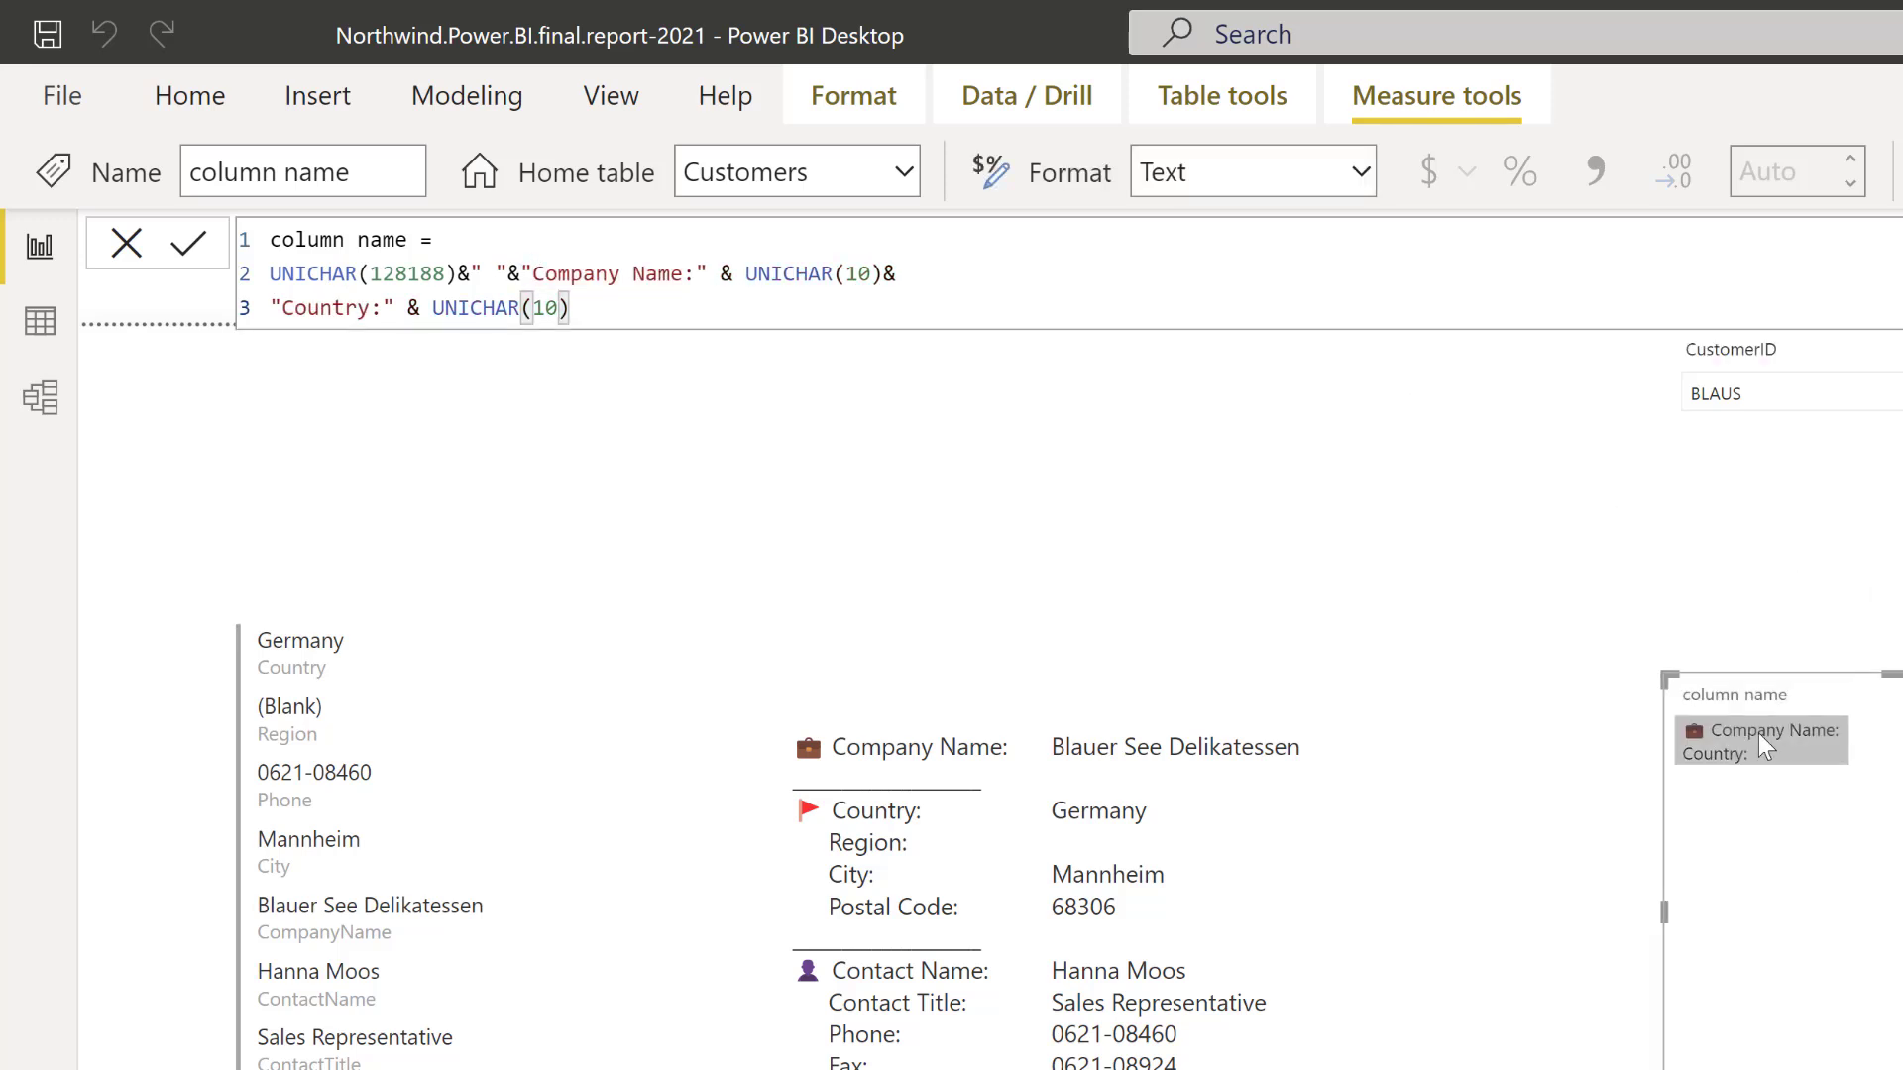
Add a "______________________"&UNICHAR(10)& separator line after Company Name and commit
click(981, 267)
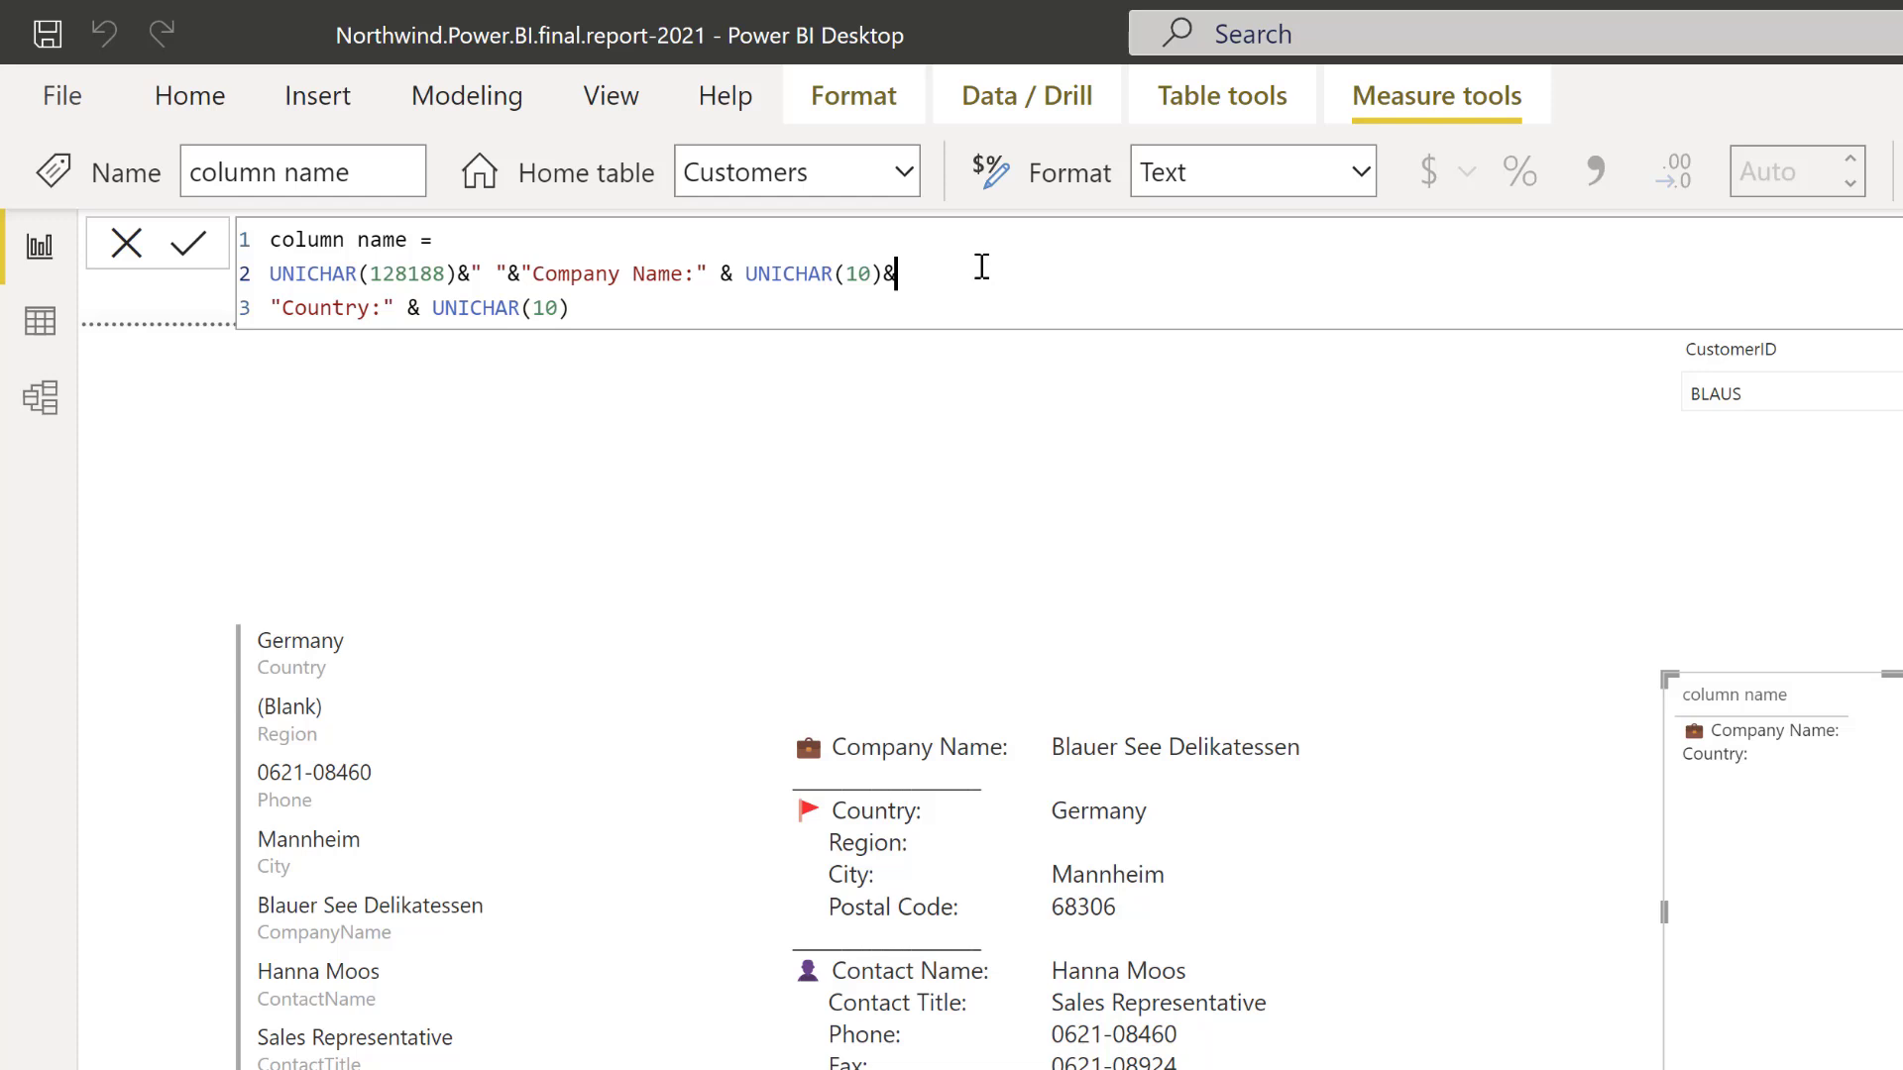
key(shift+Return)
text("_)
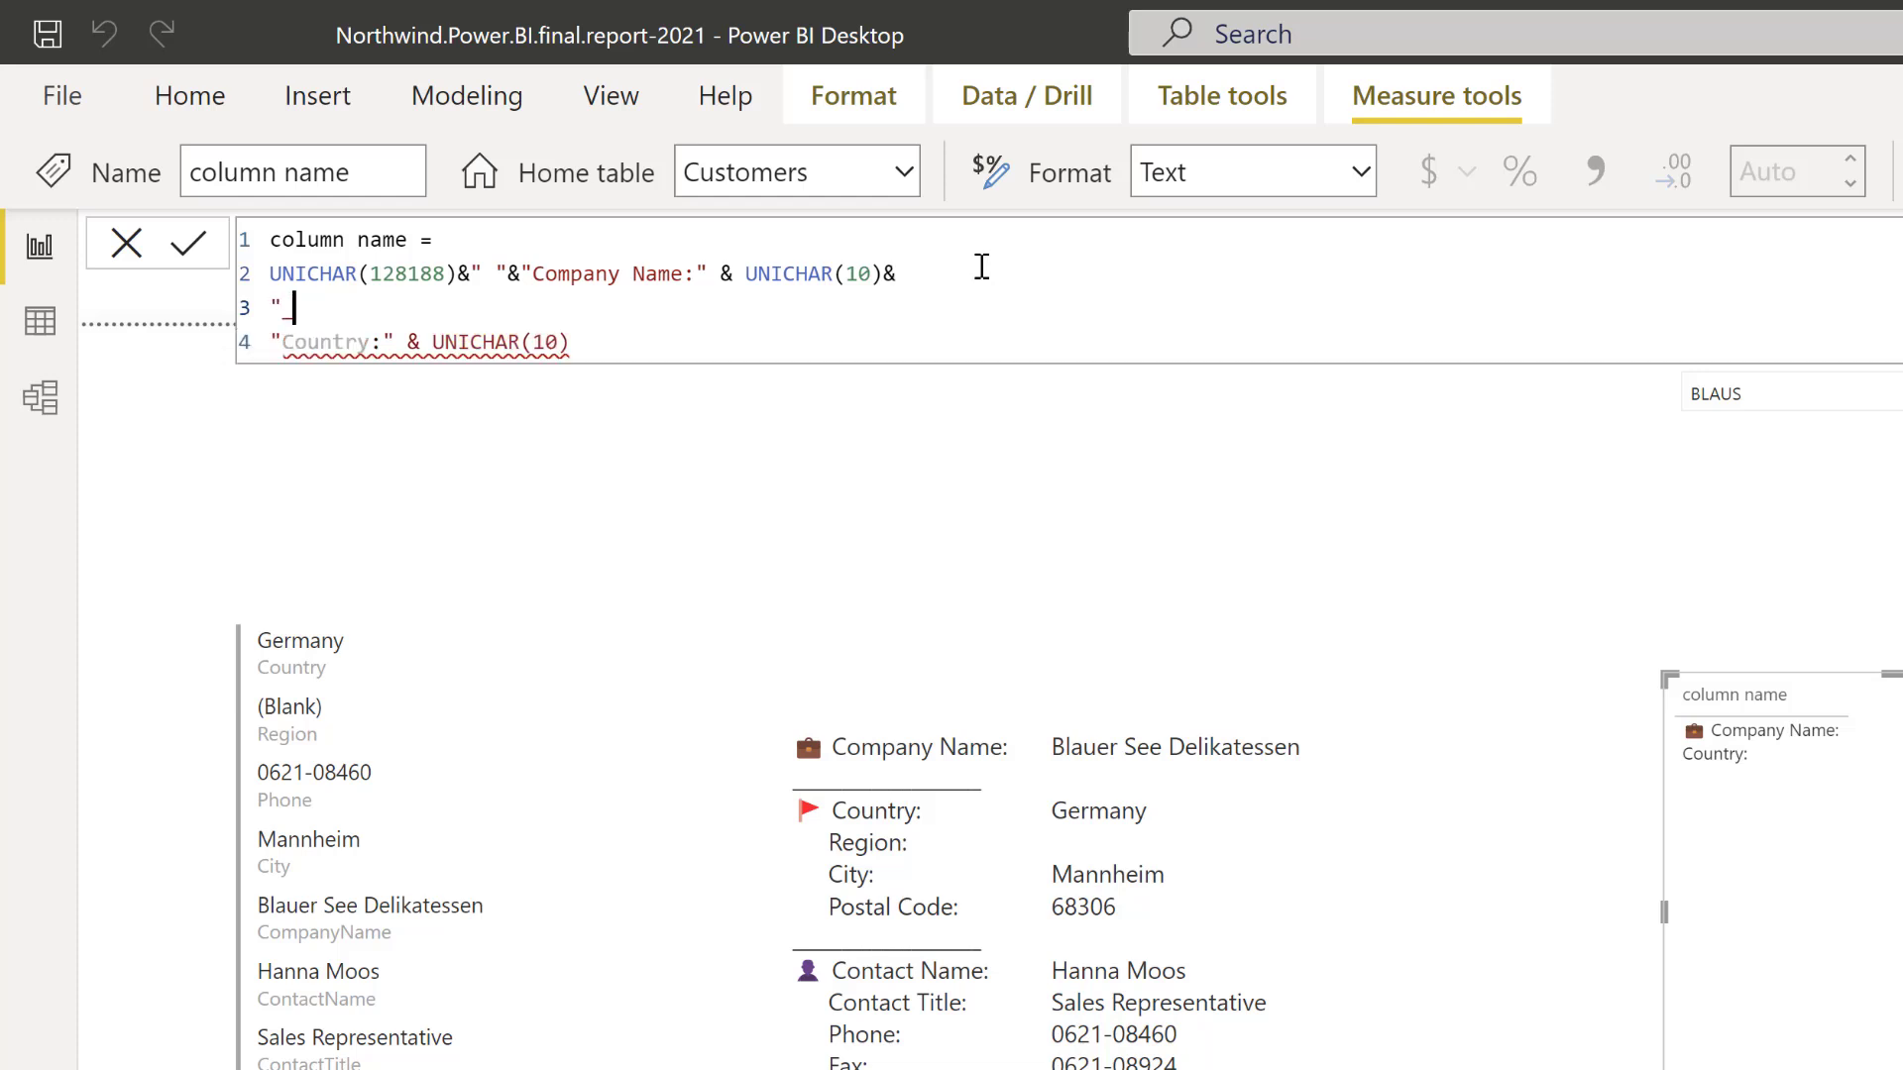
text(_____________________")
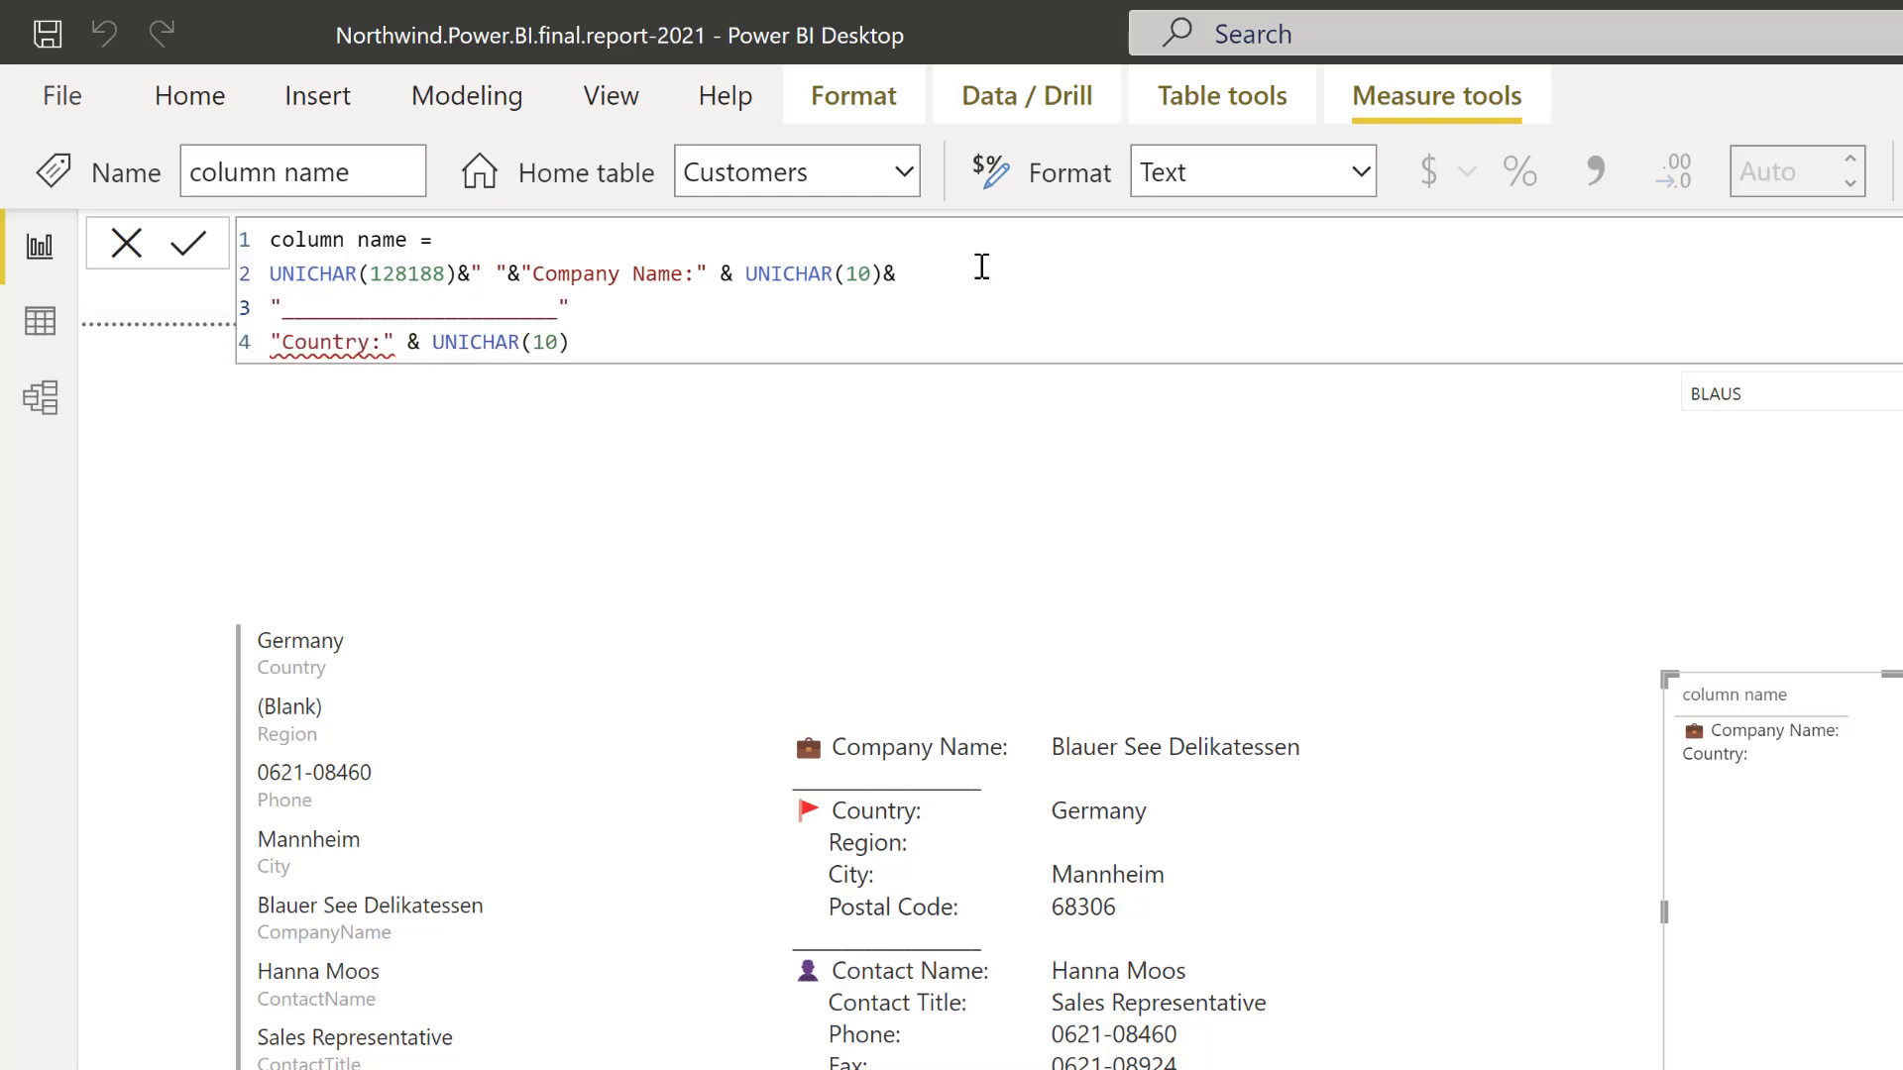
text(&UNICHAR(10)
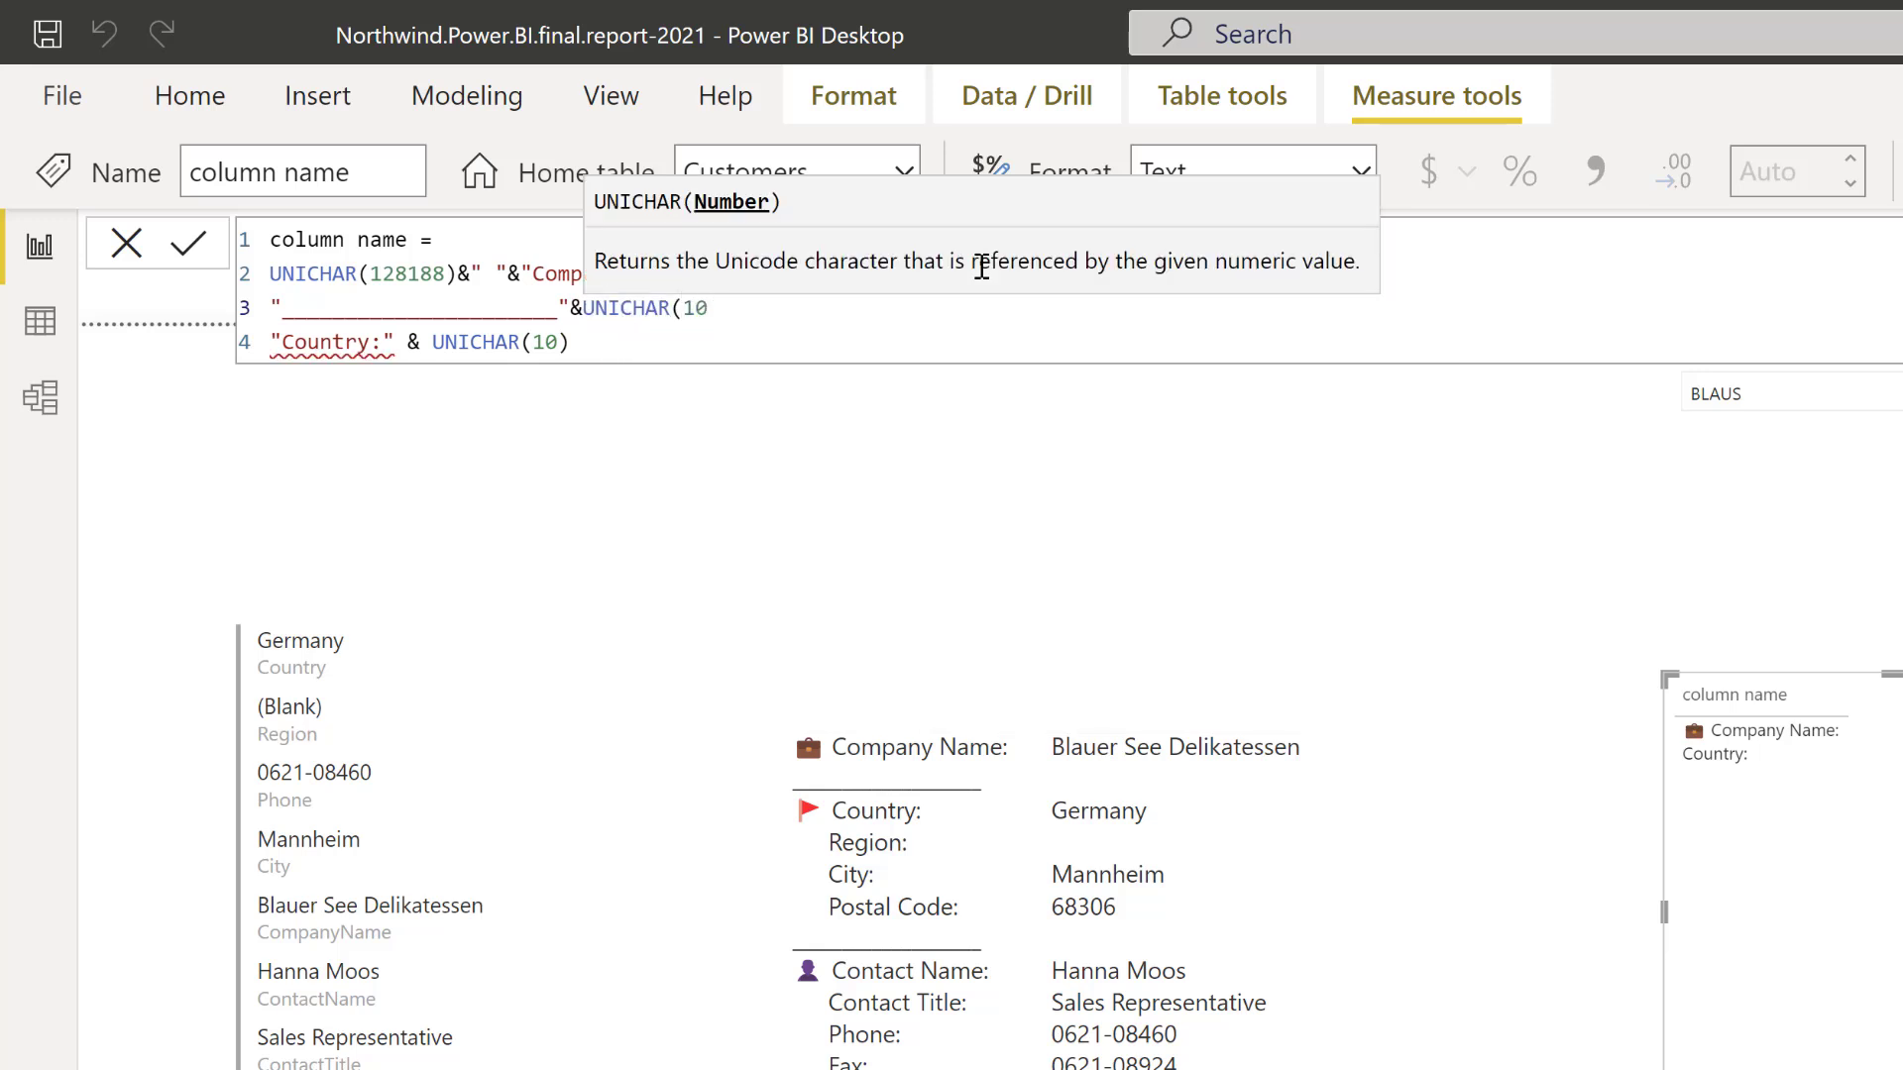
text())
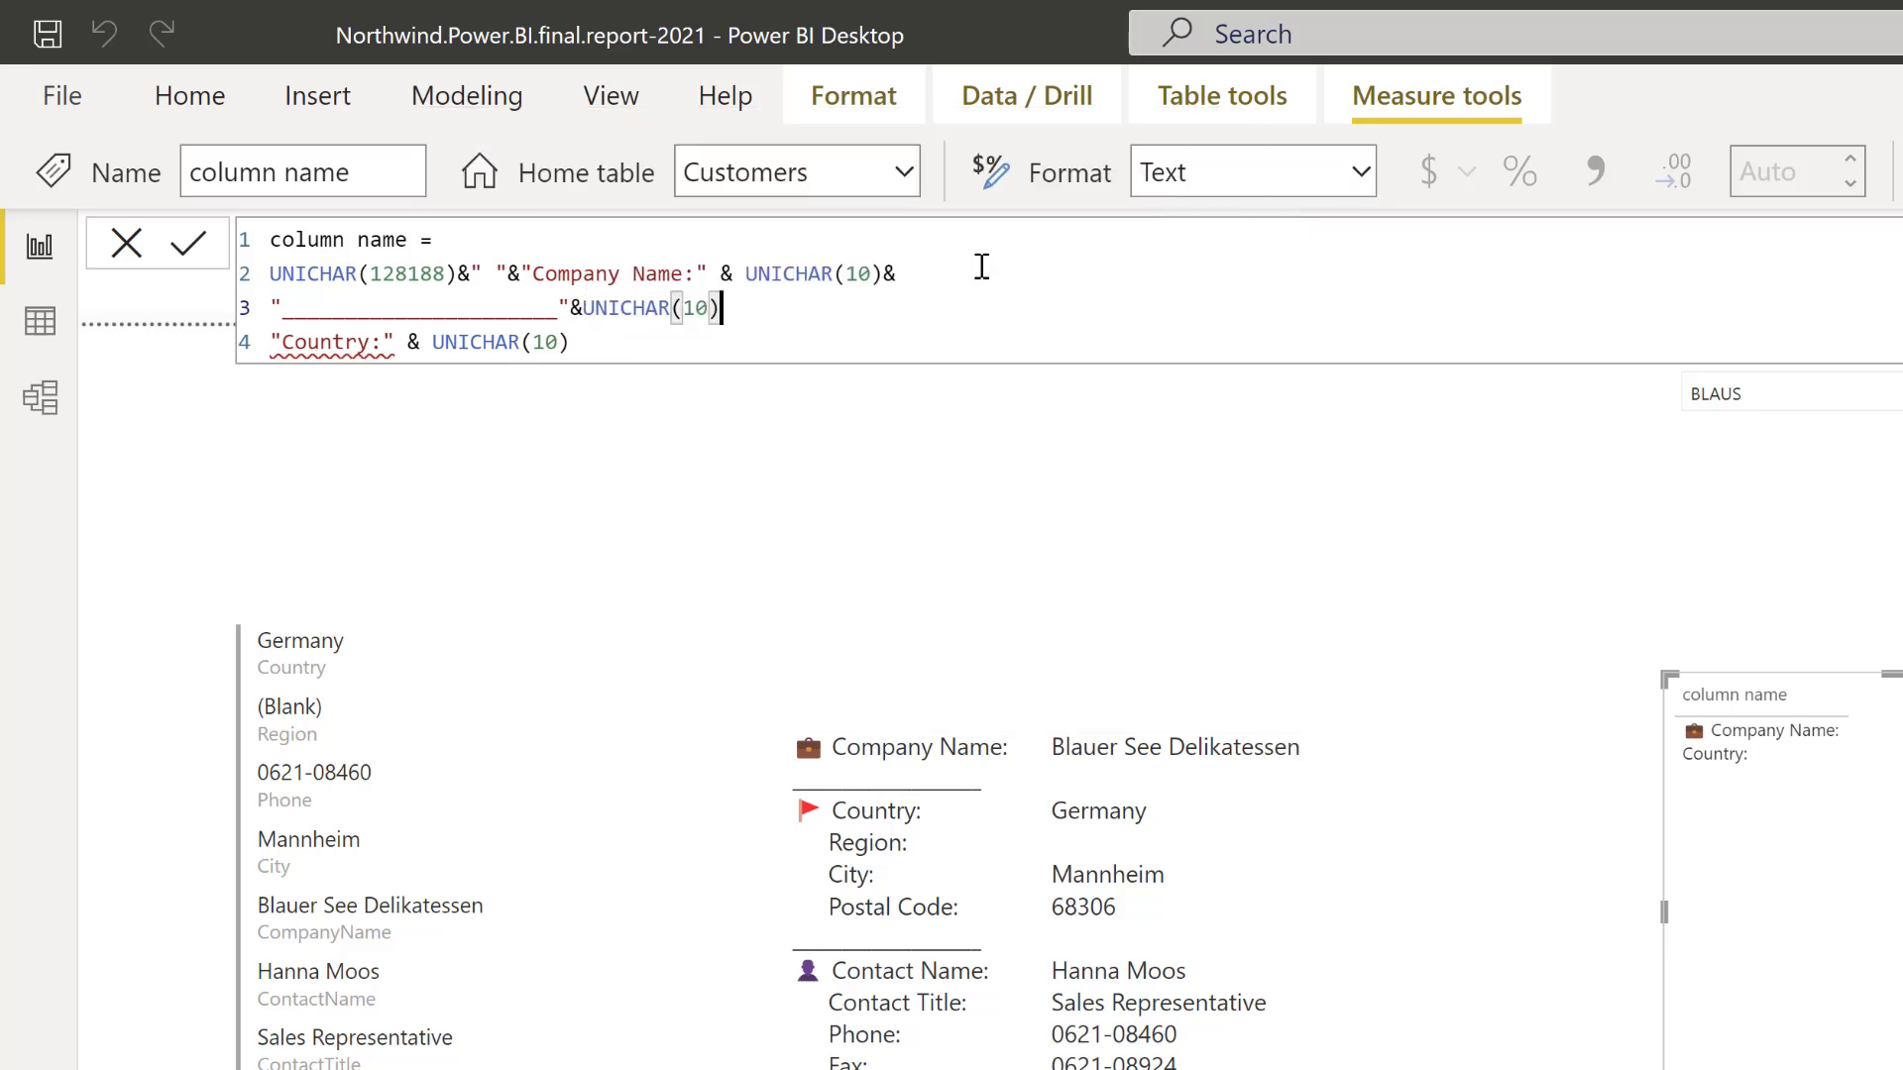
text(&)
key(shift+Return)
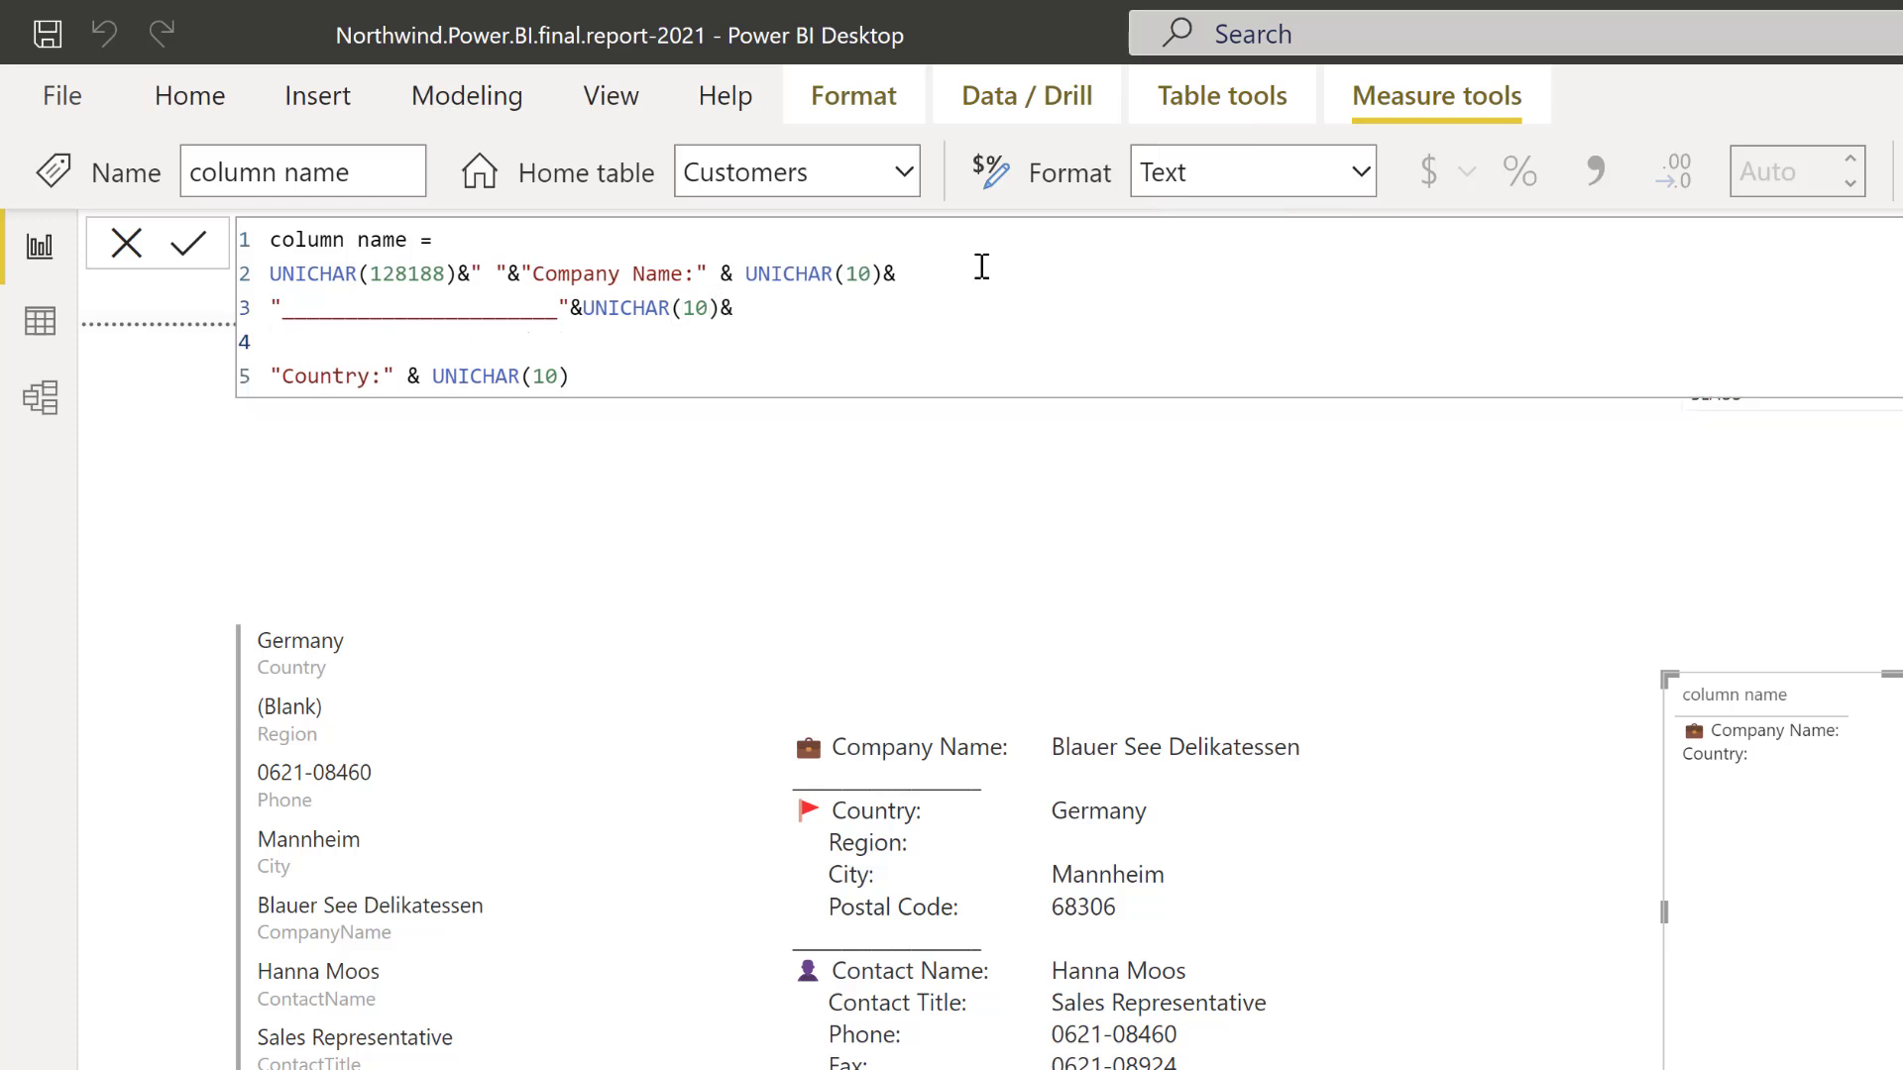
key(BackSpace)
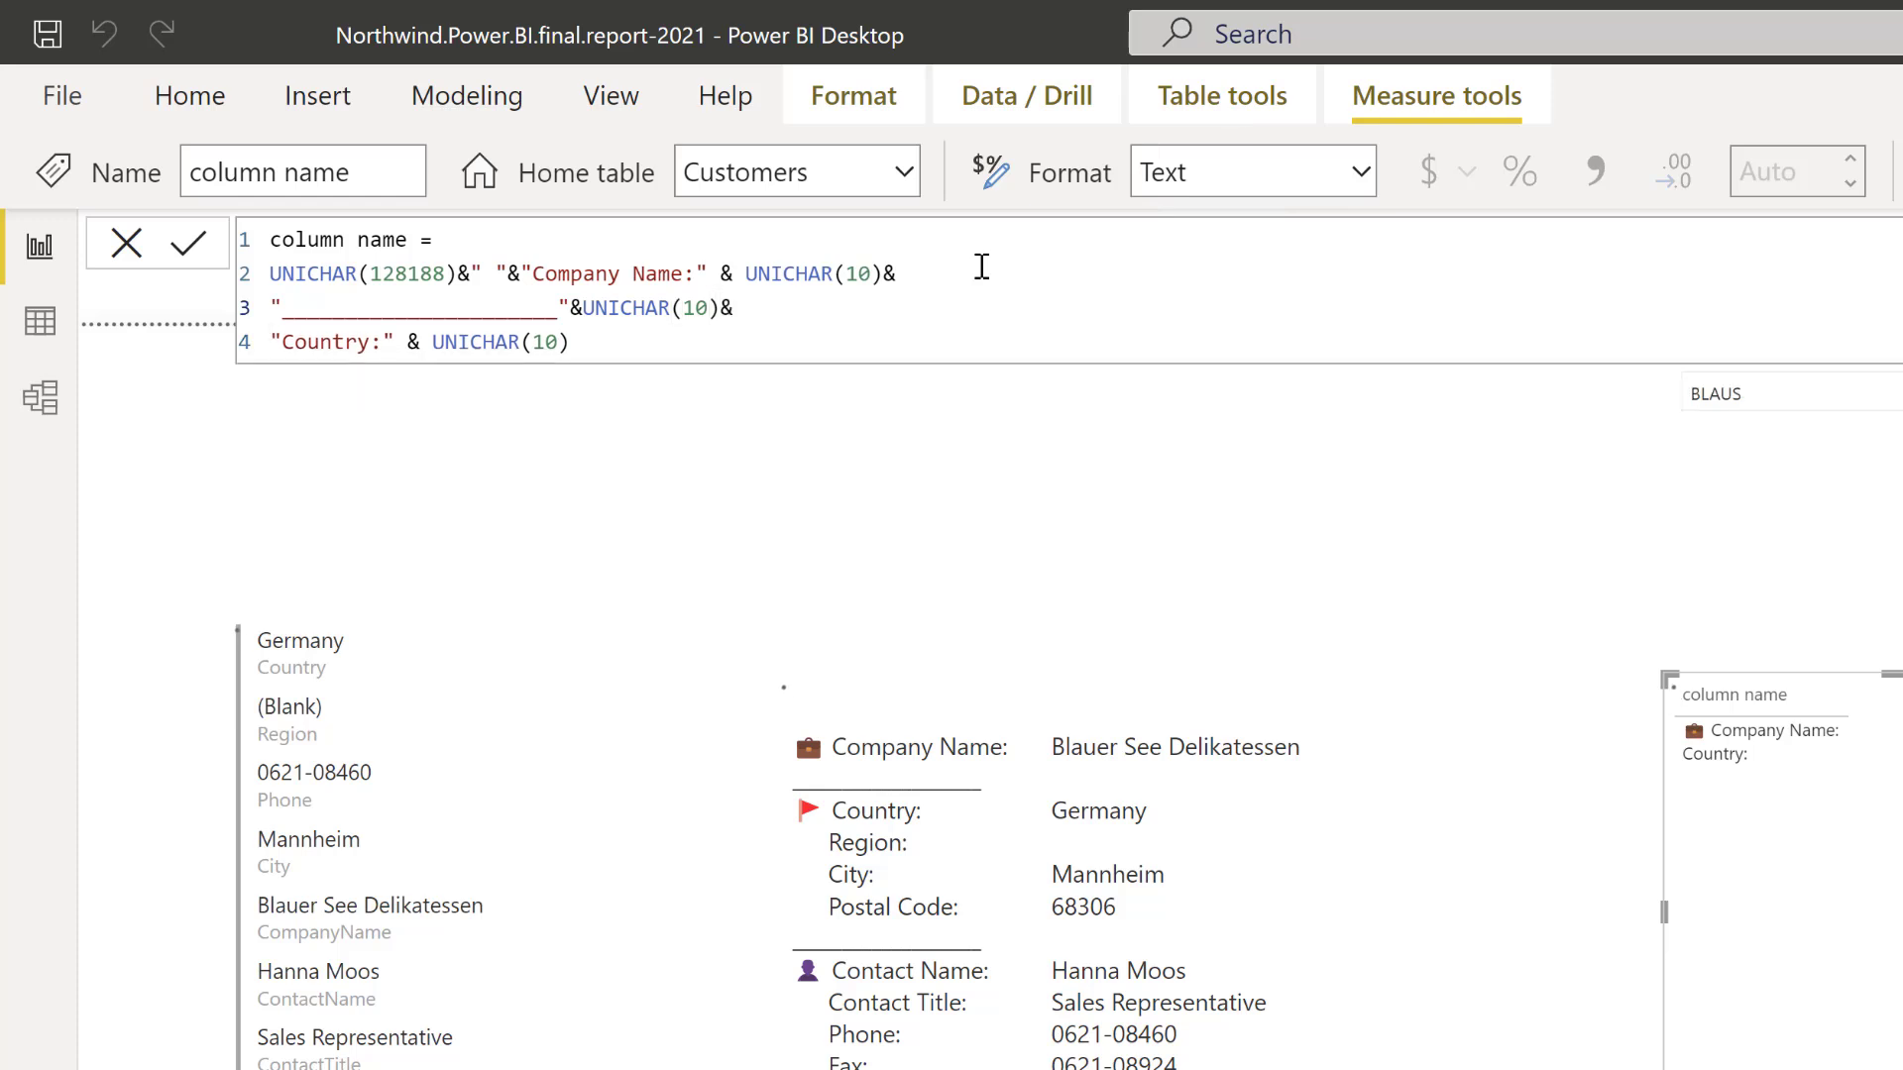
key(Return)
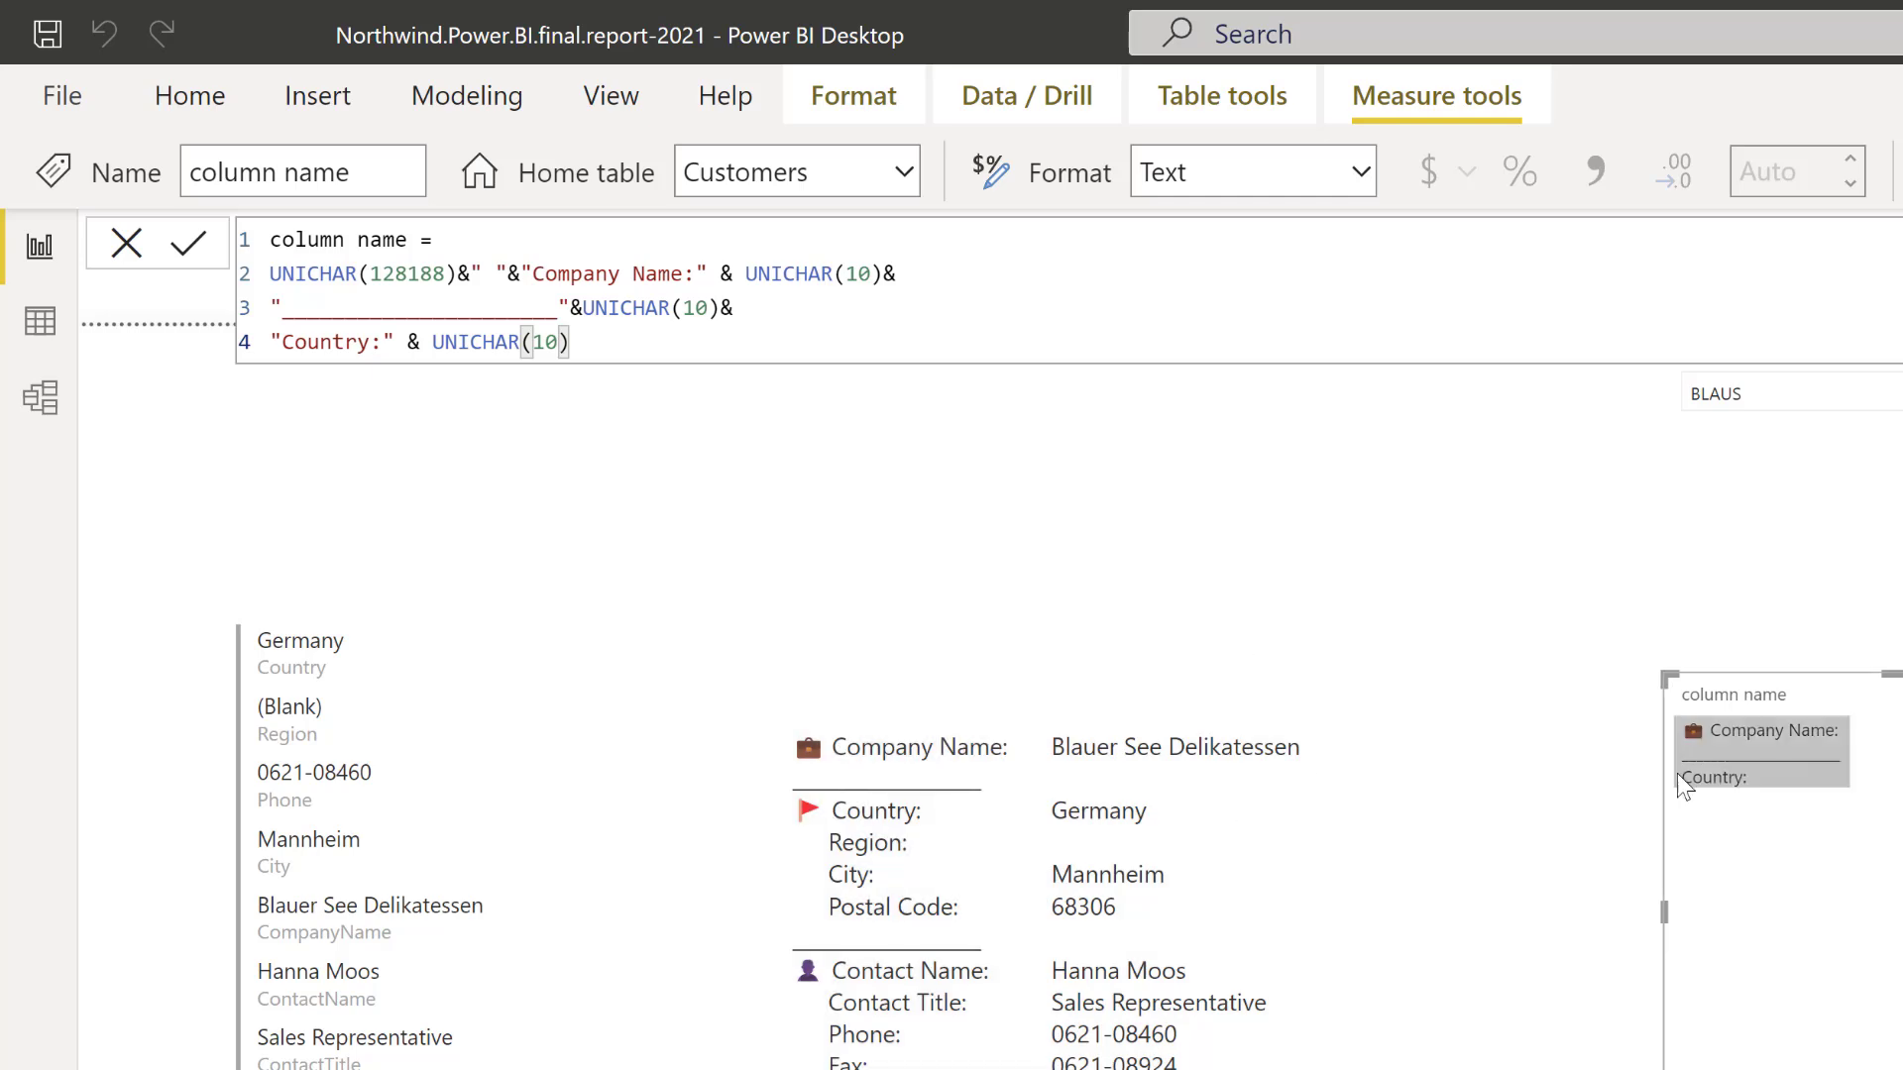
key(alt+Tab)
Search 'location' and copy the Triangular Flag On Post decimal code 128681
click(821, 234)
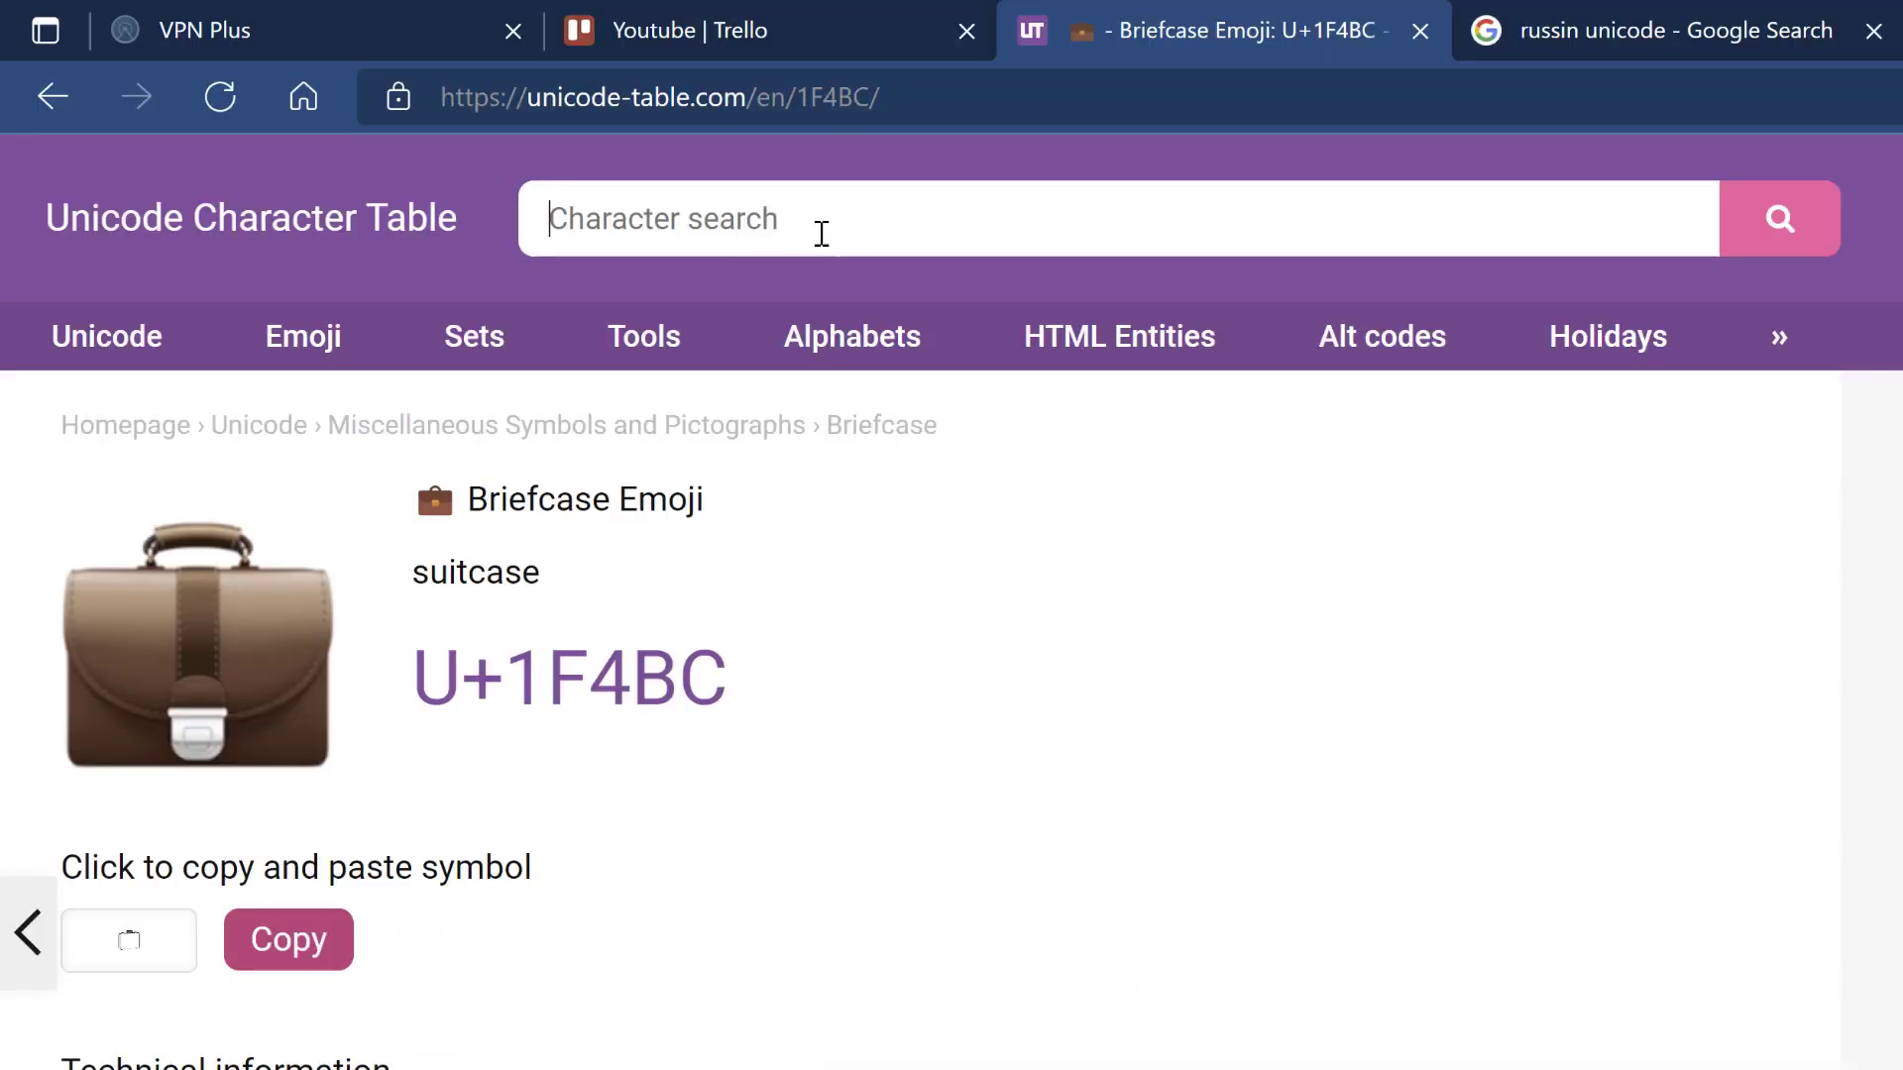
text(un)
key(BackSpace)
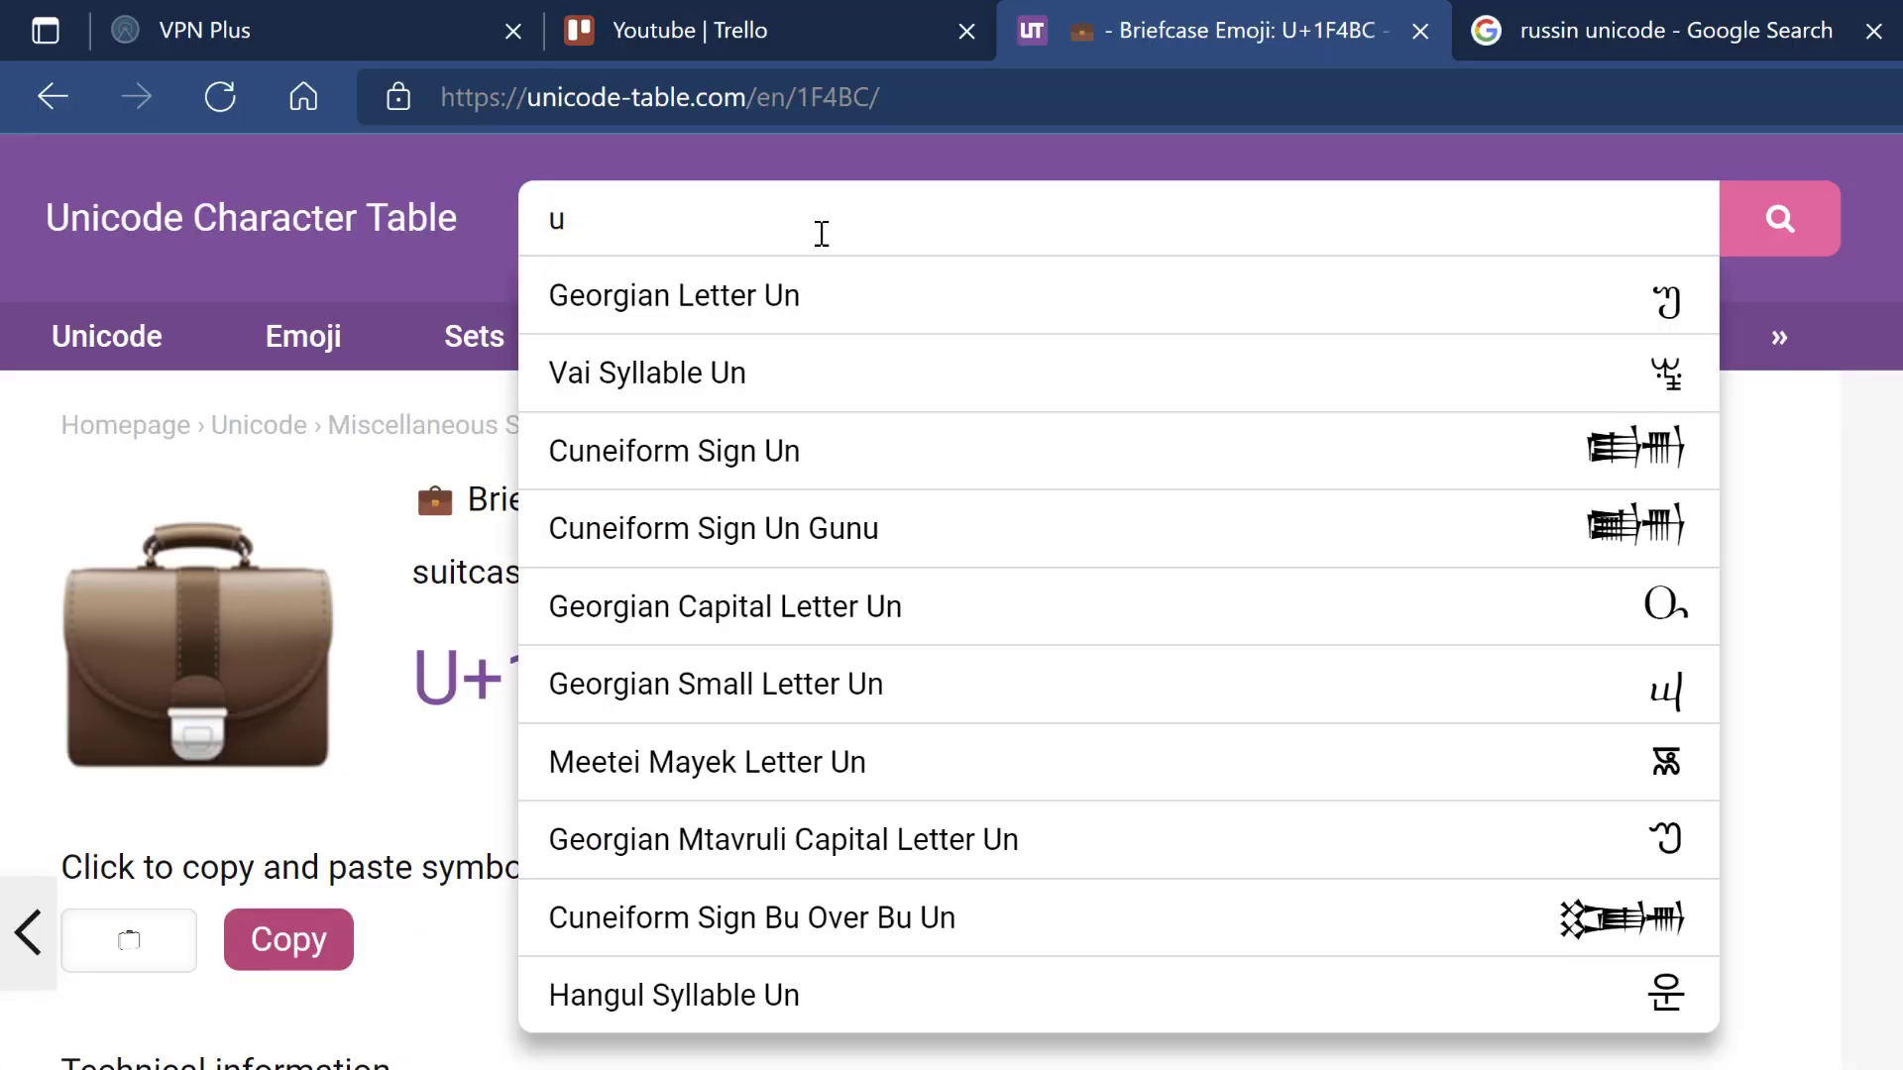
key(BackSpace)
text(loca)
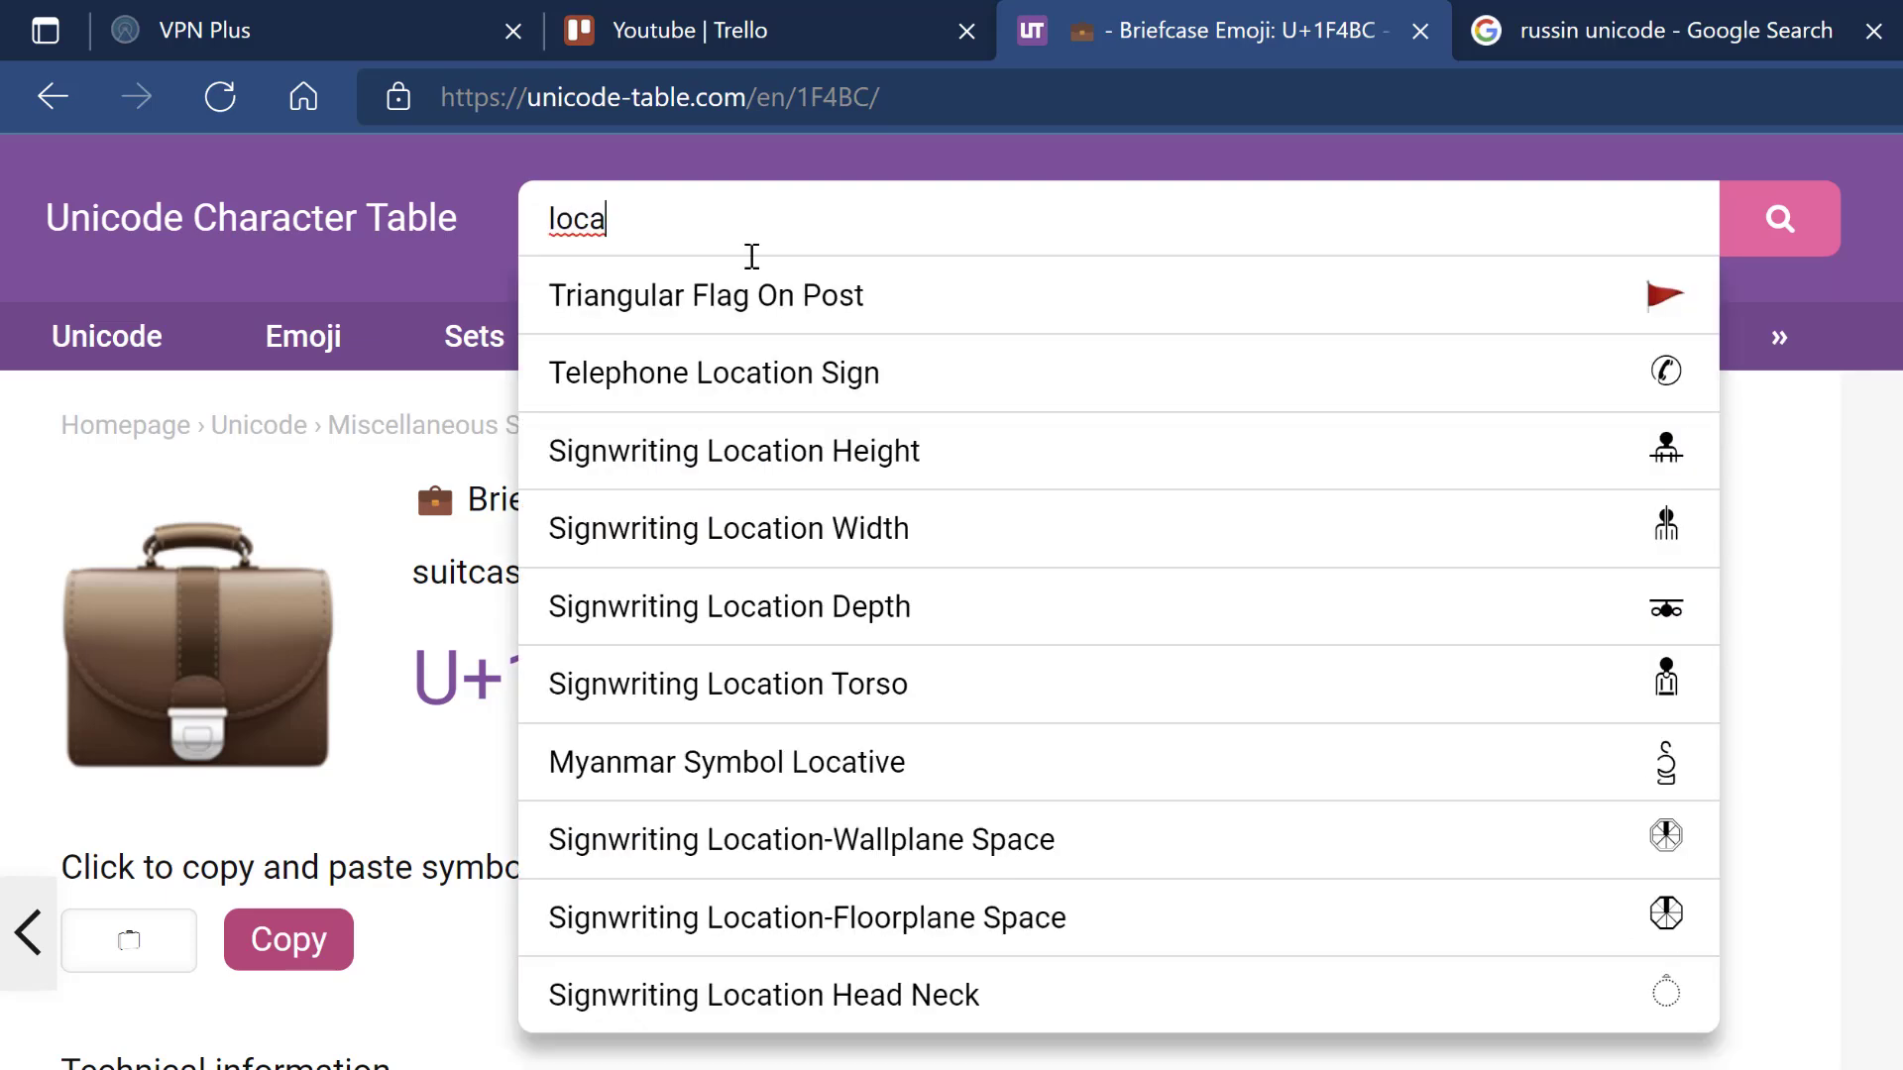
key(Escape)
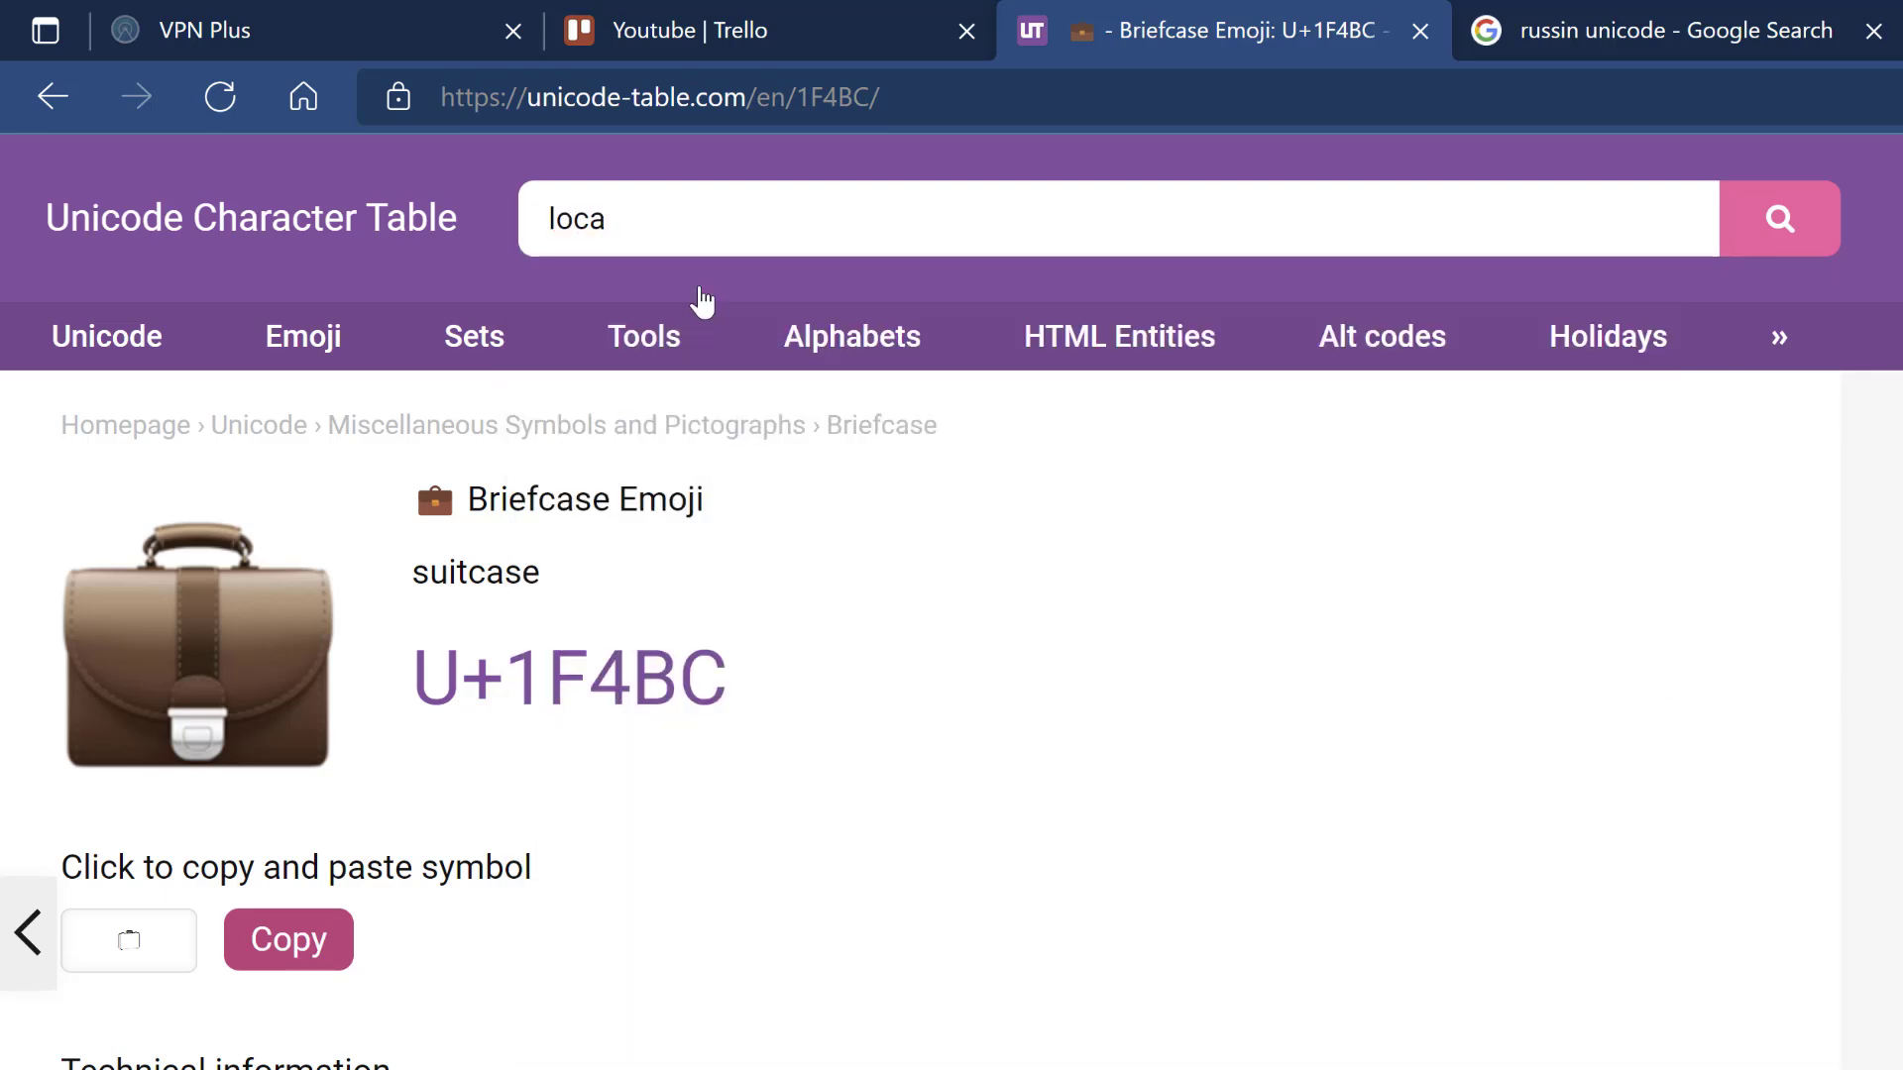
text(tion)
key(Return)
drag(365, 785, 440, 788)
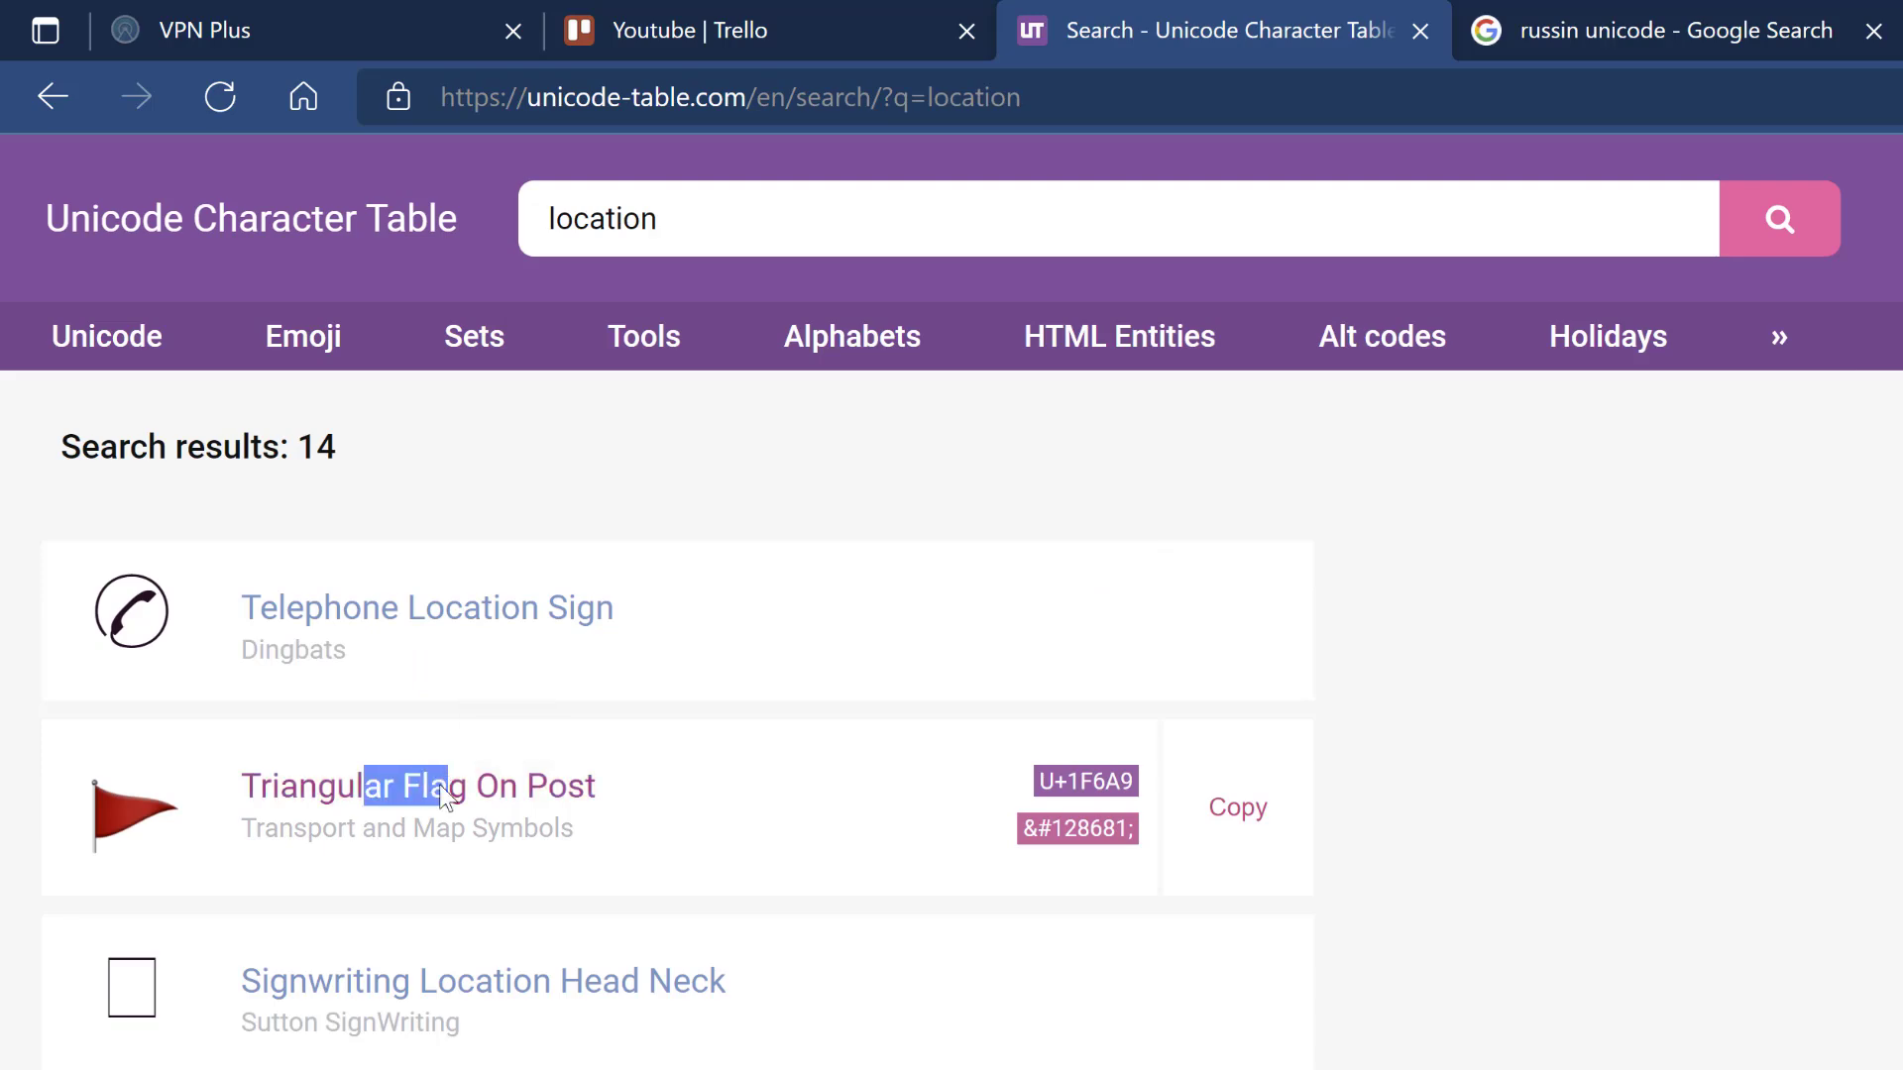
click(443, 798)
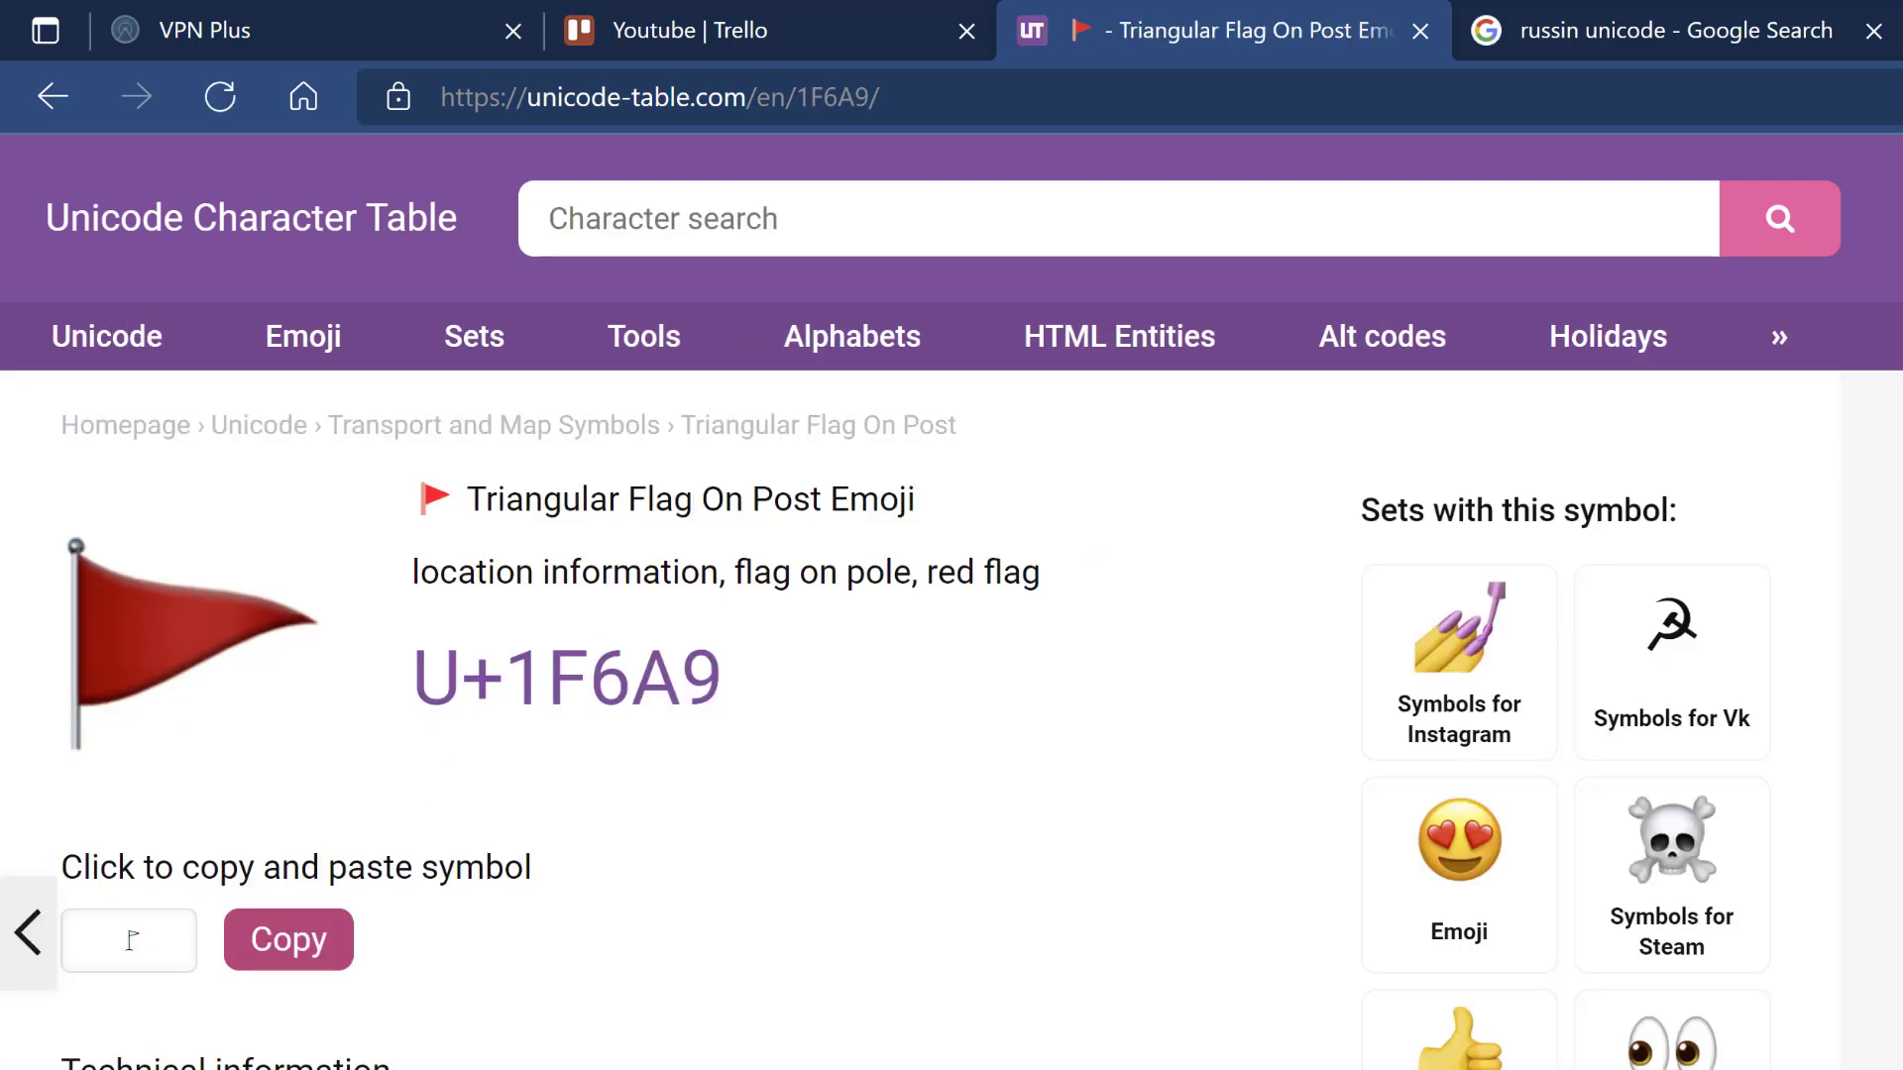
drag(301, 977, 238, 977)
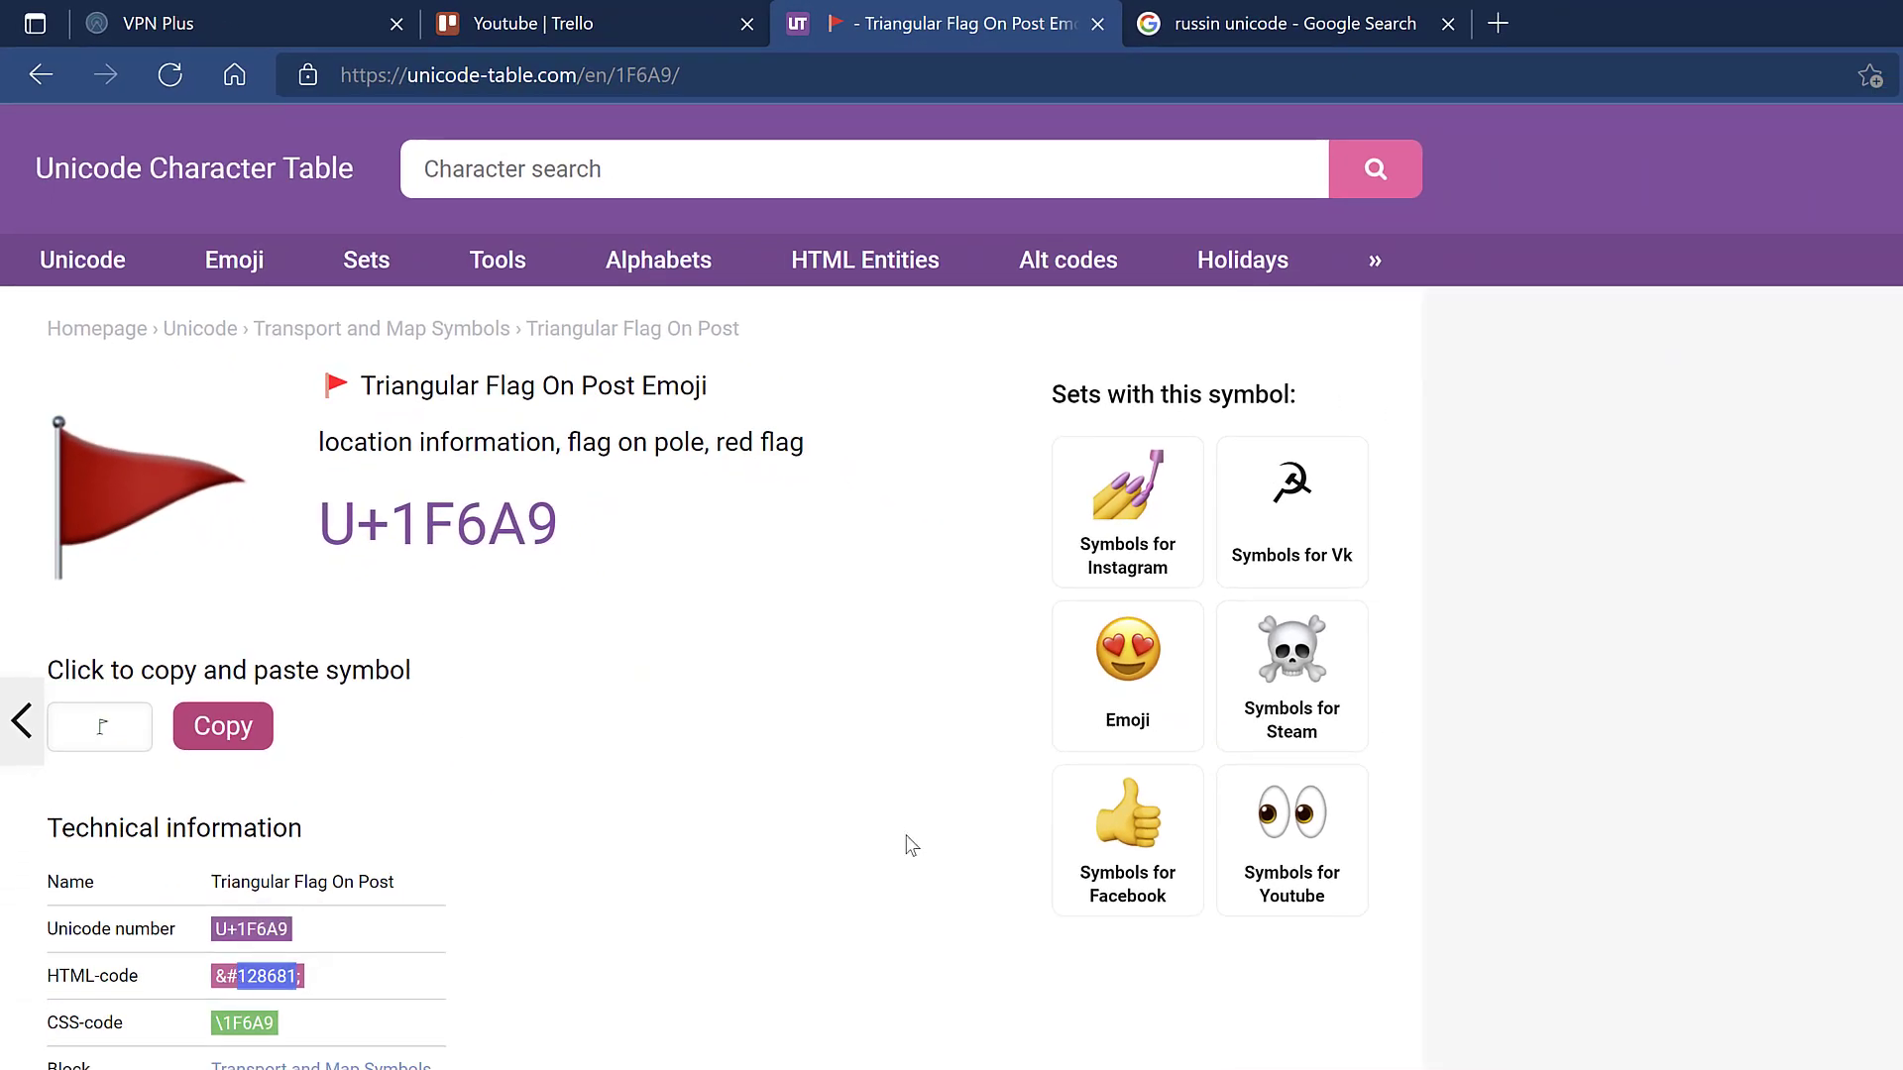
key(alt+Tab)
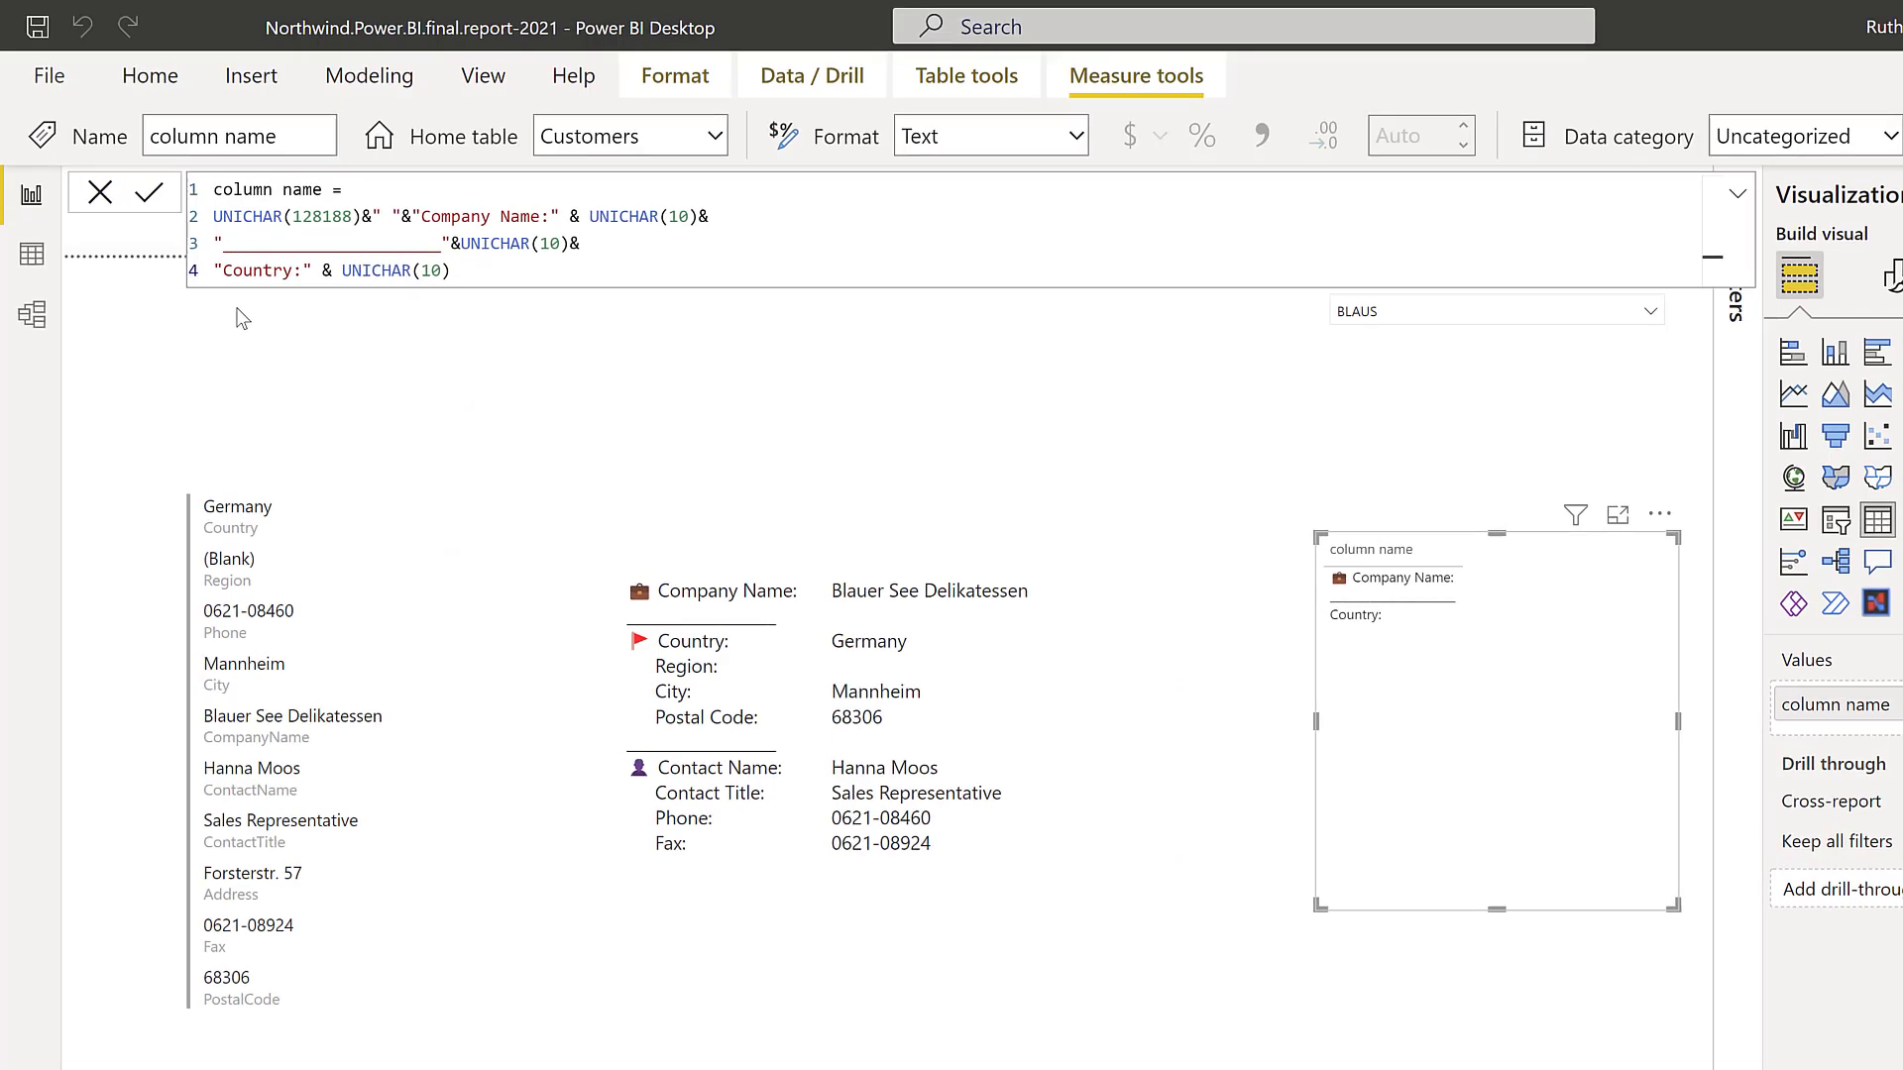
Prefix the Country: label with UNICHAR(128681)&" "&
text(uni)
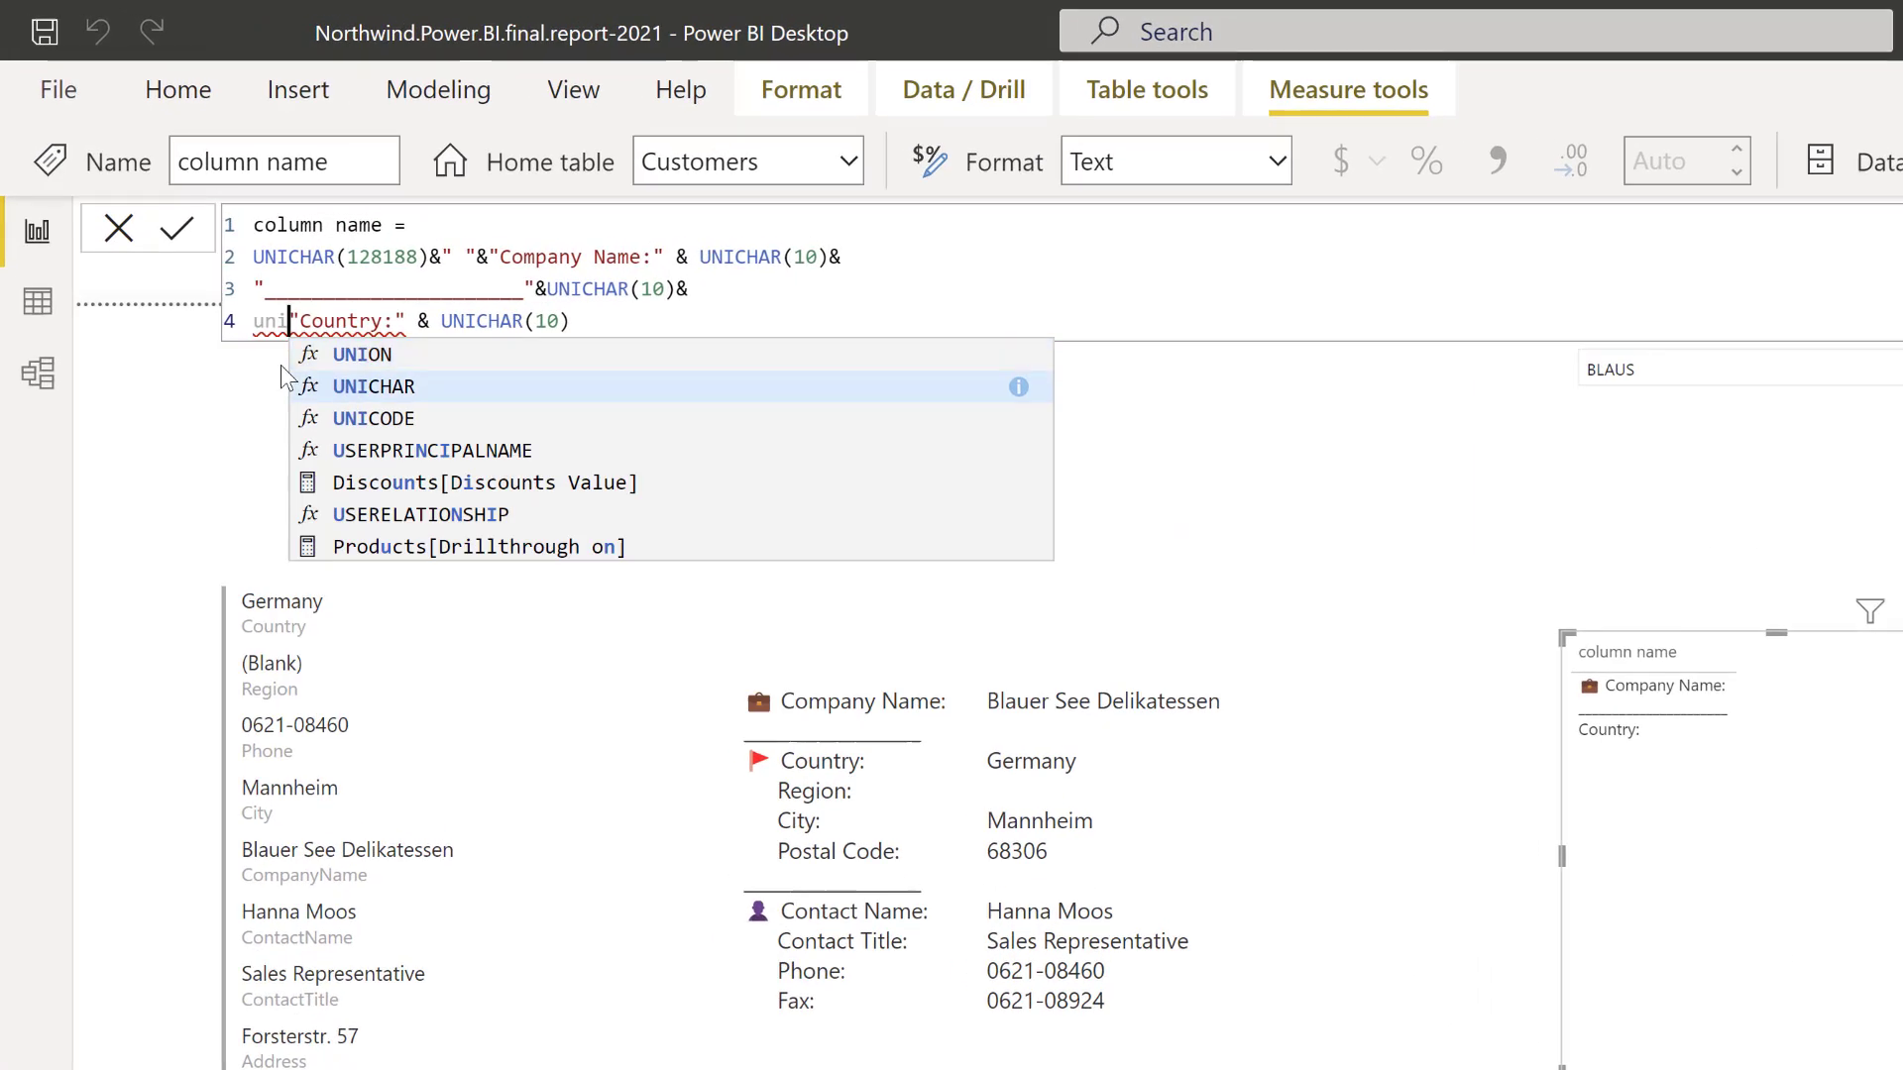
key(Tab)
text(128681)
text()&" )
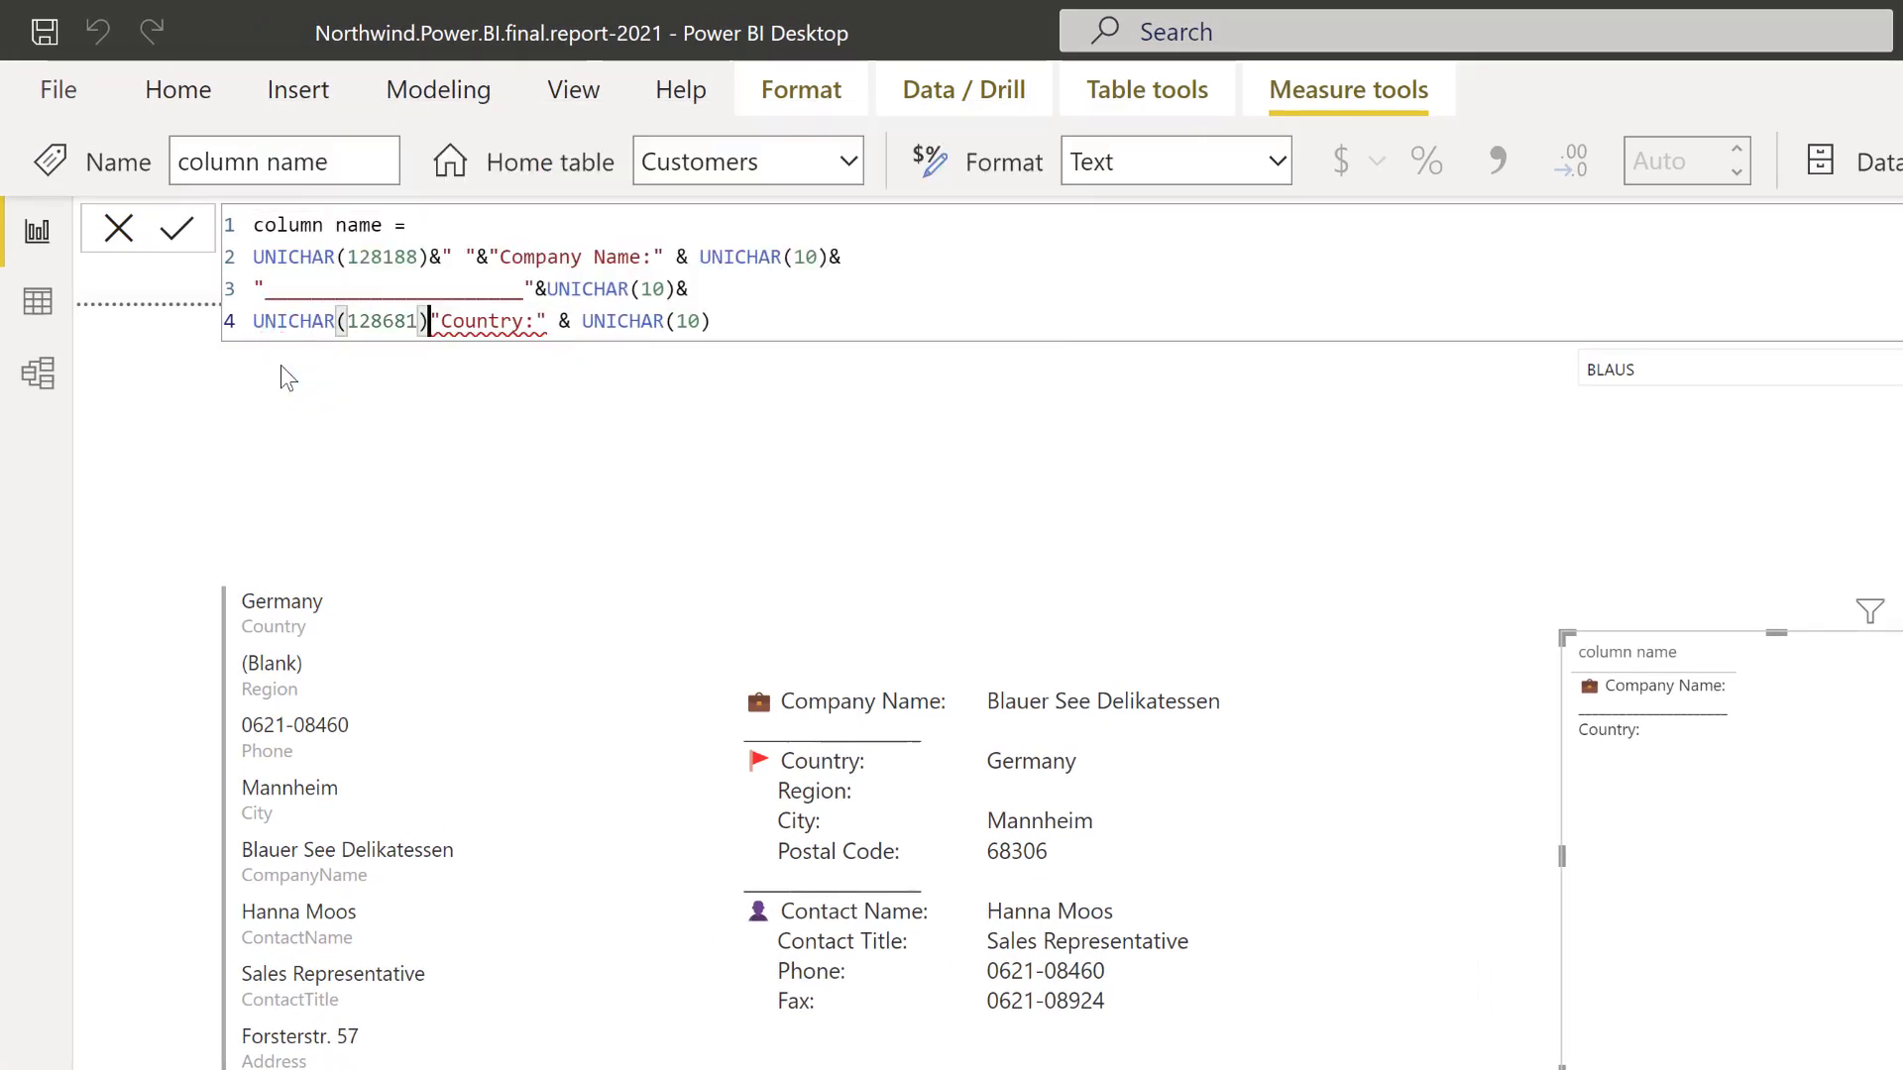
text("&)
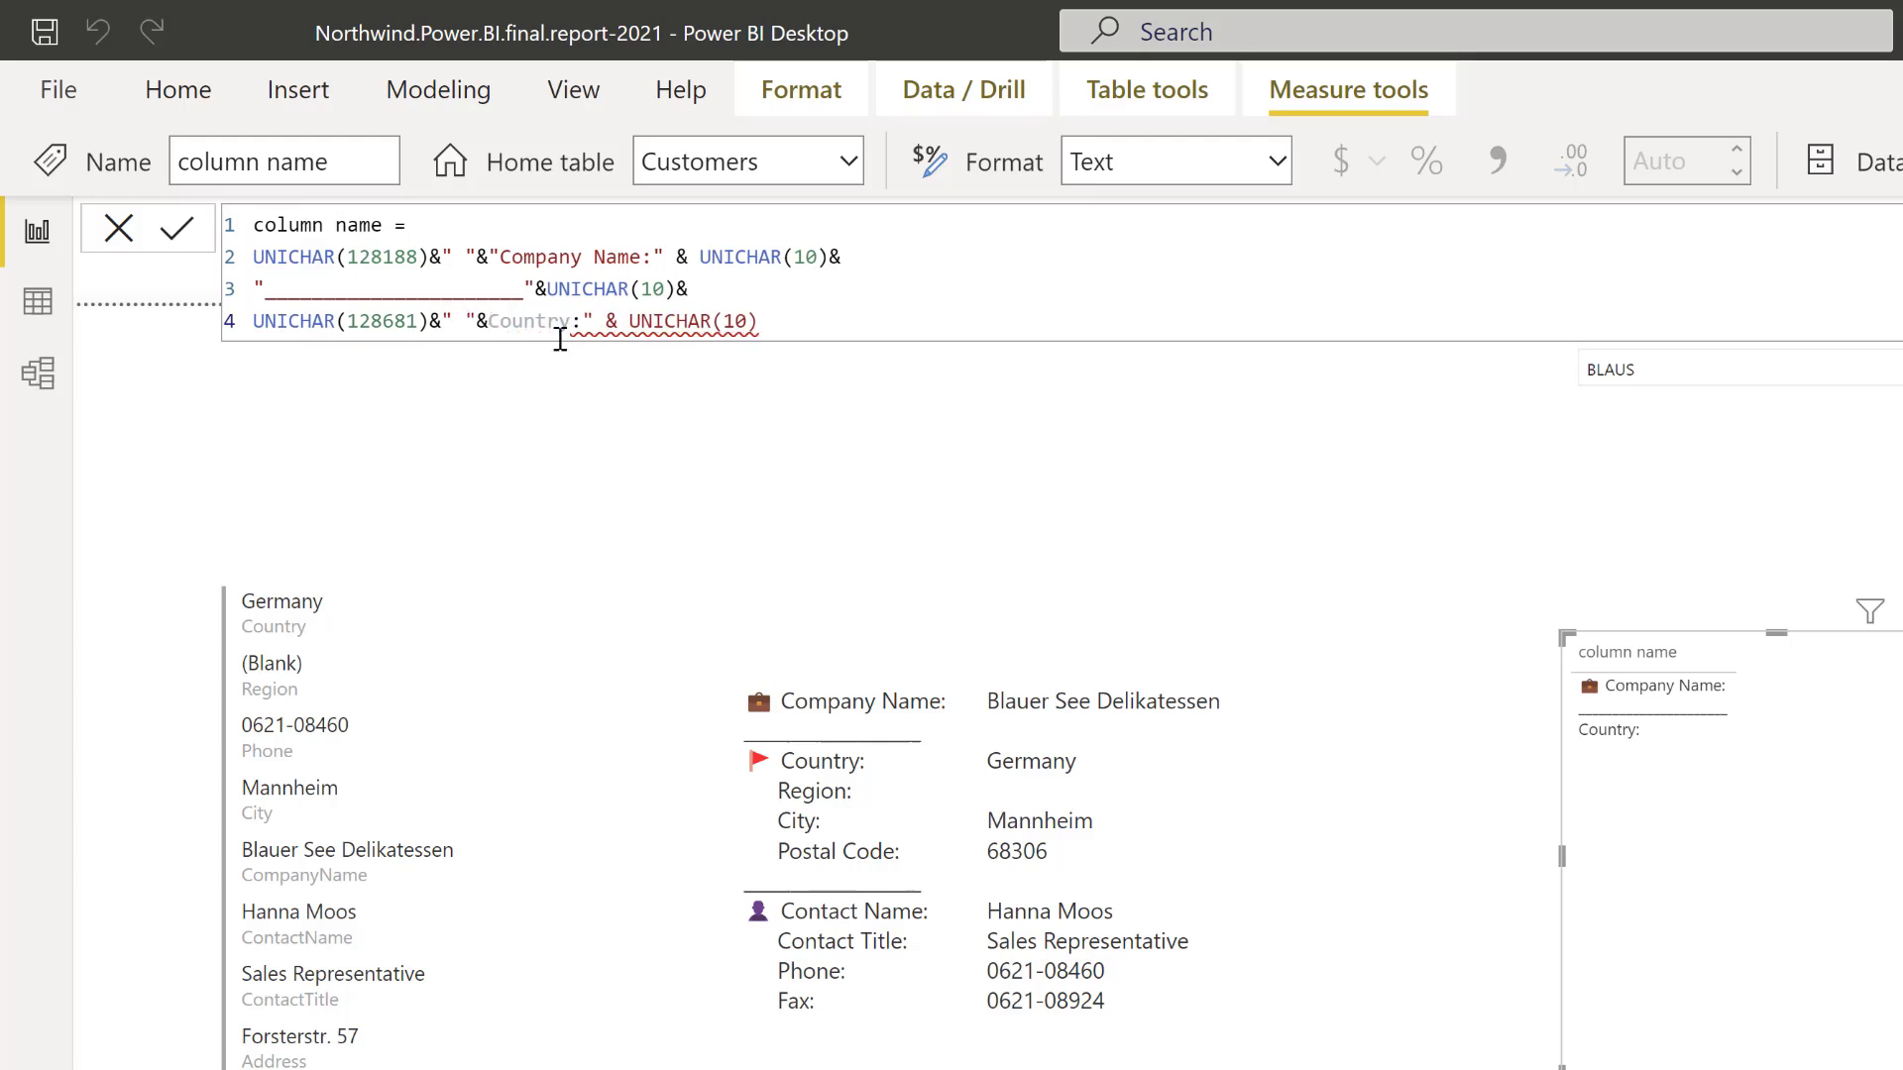
text(")
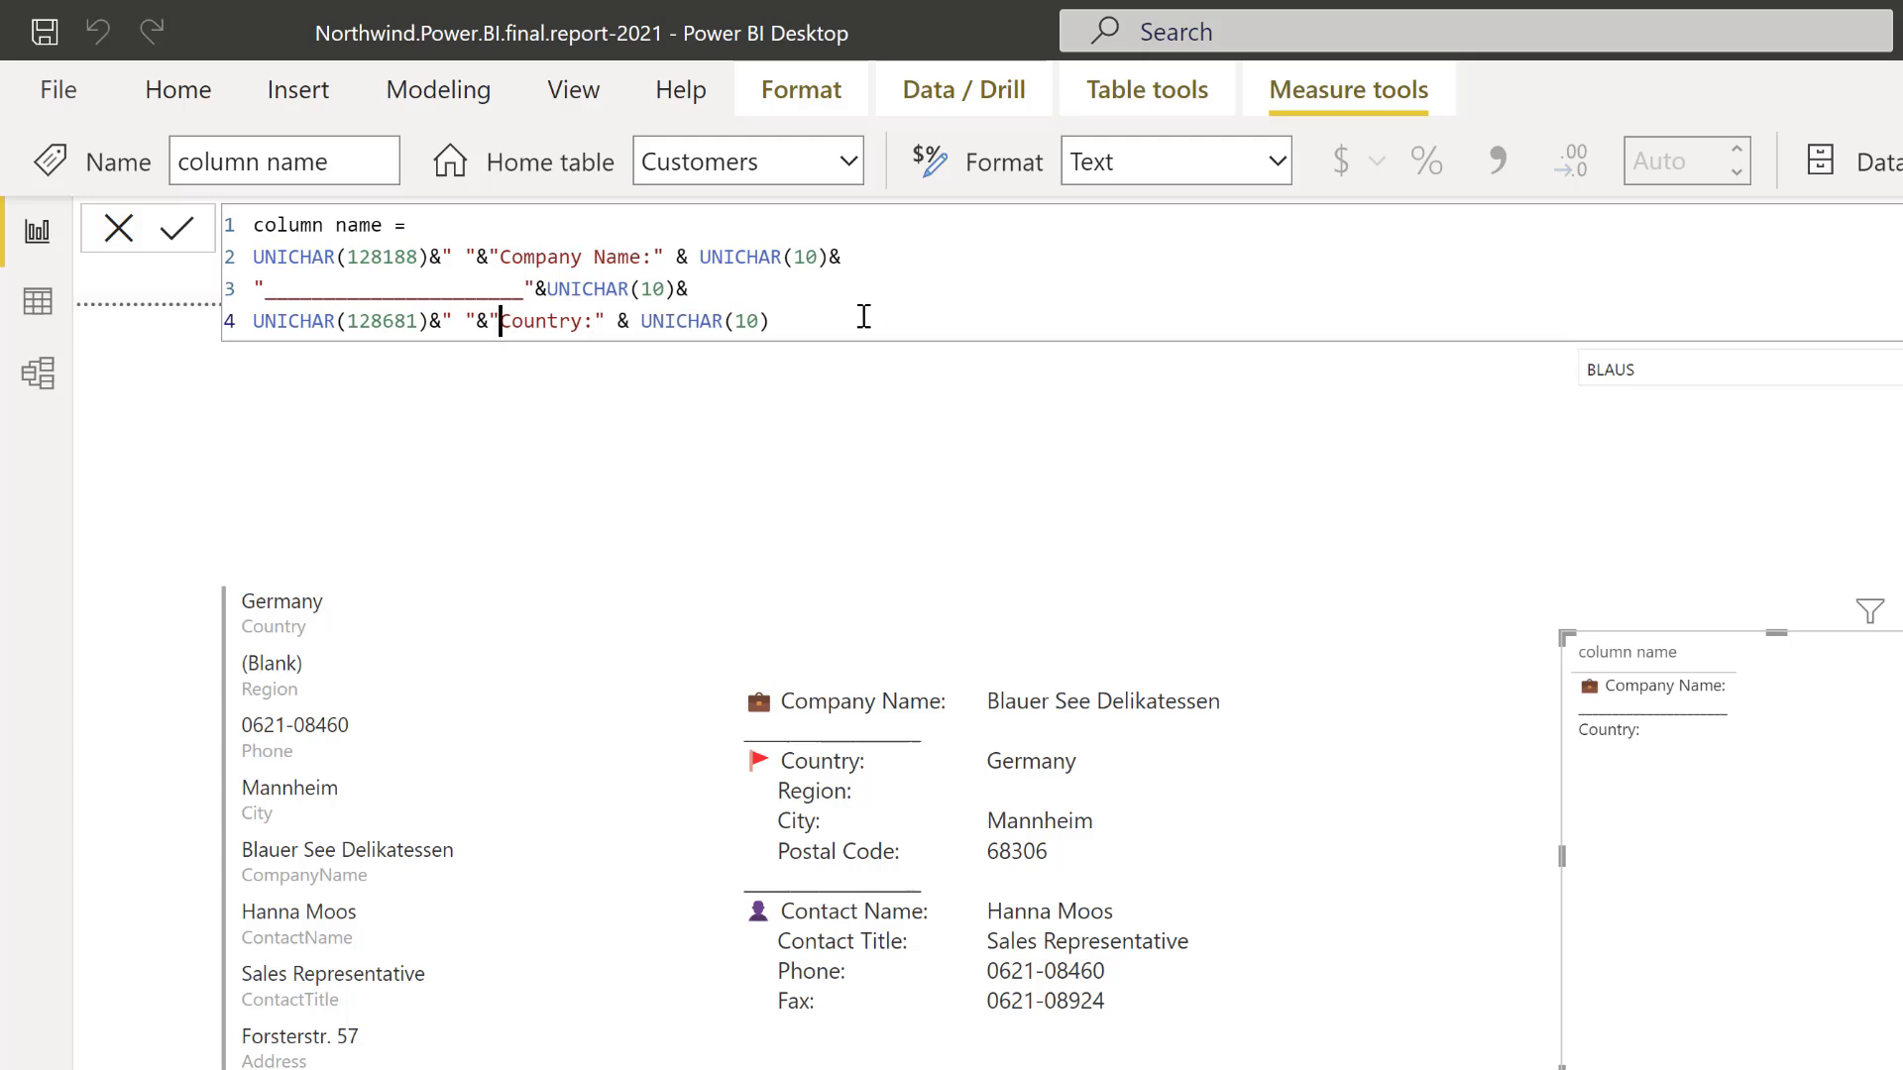
Append a new "Region:"&UNICHAR(10) line to the measure and commit it
click(863, 317)
text(&)
key(shift+Return)
text(Rreg)
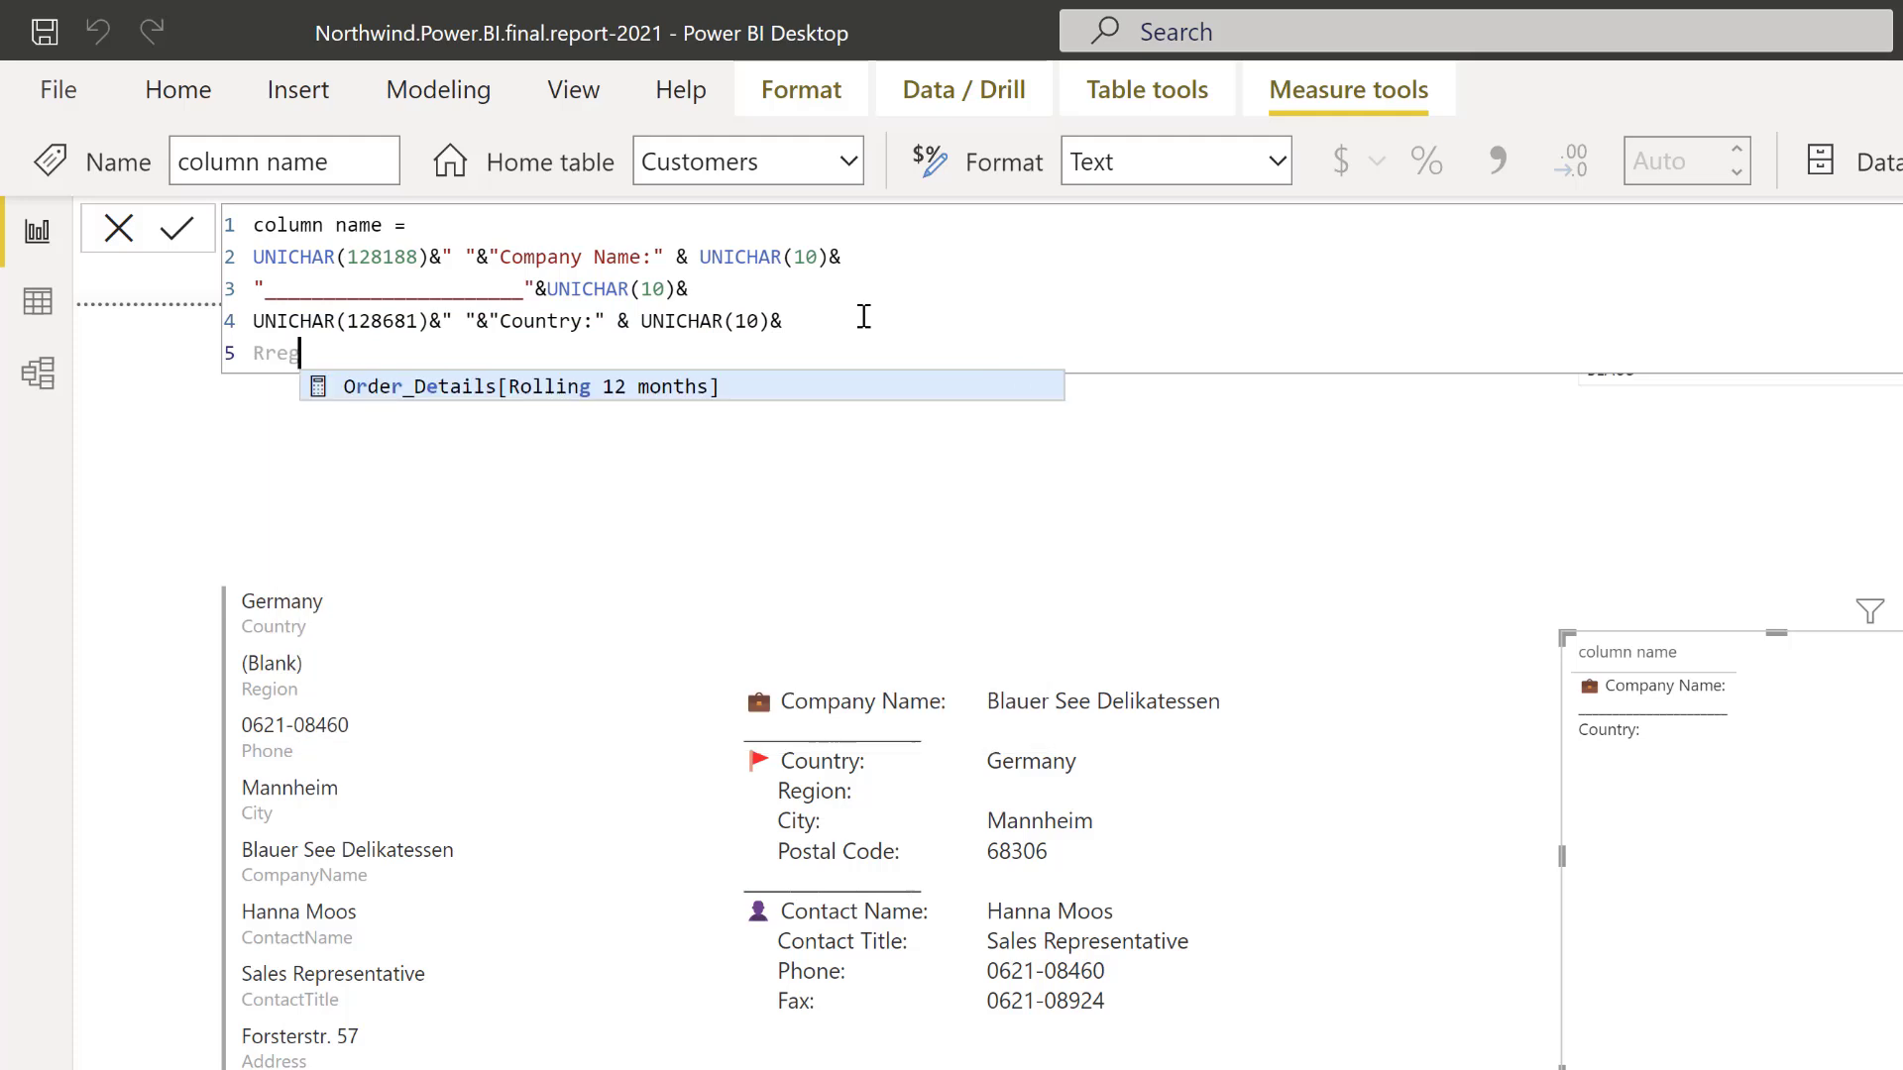
key(BackSpace)
key(BackSpace)
key(BackSpace)
key(BackSpace)
text(")
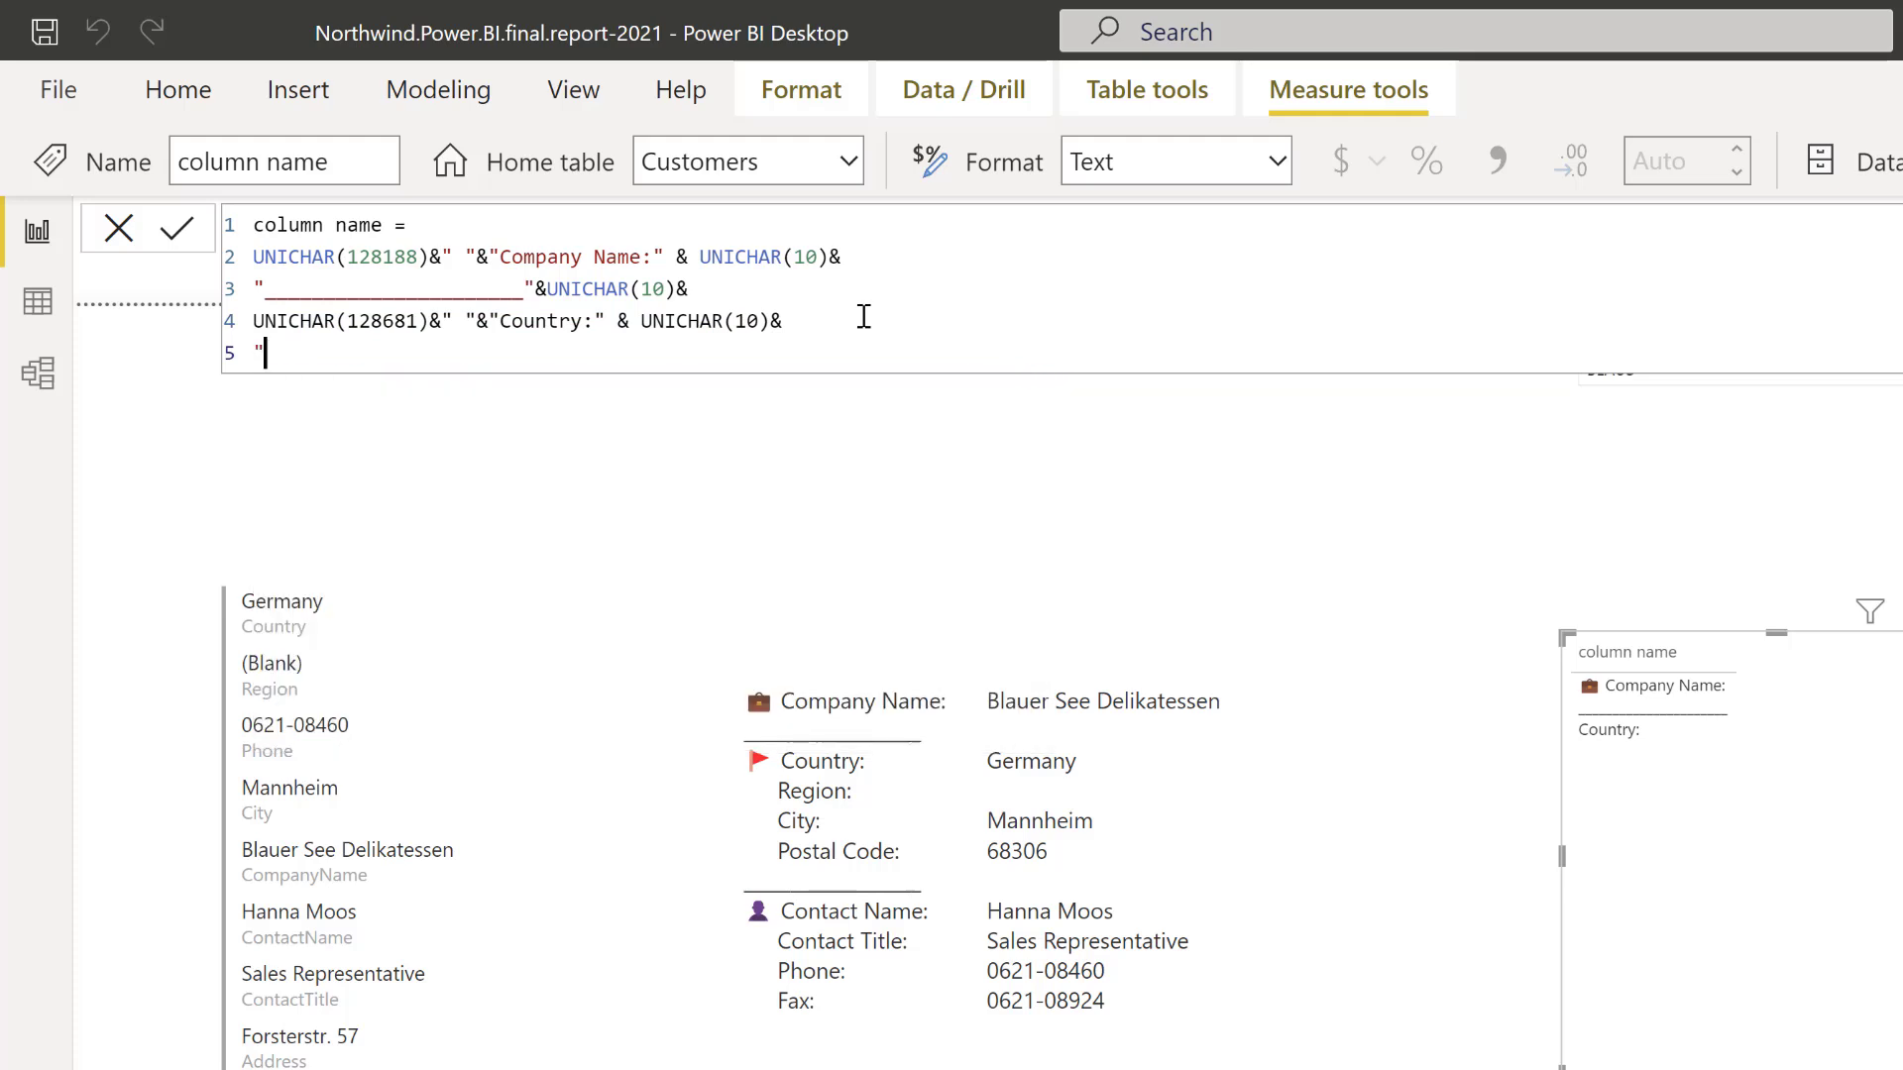
text(Rei)
text(ion)
text(:")
text(&UNICHAR()
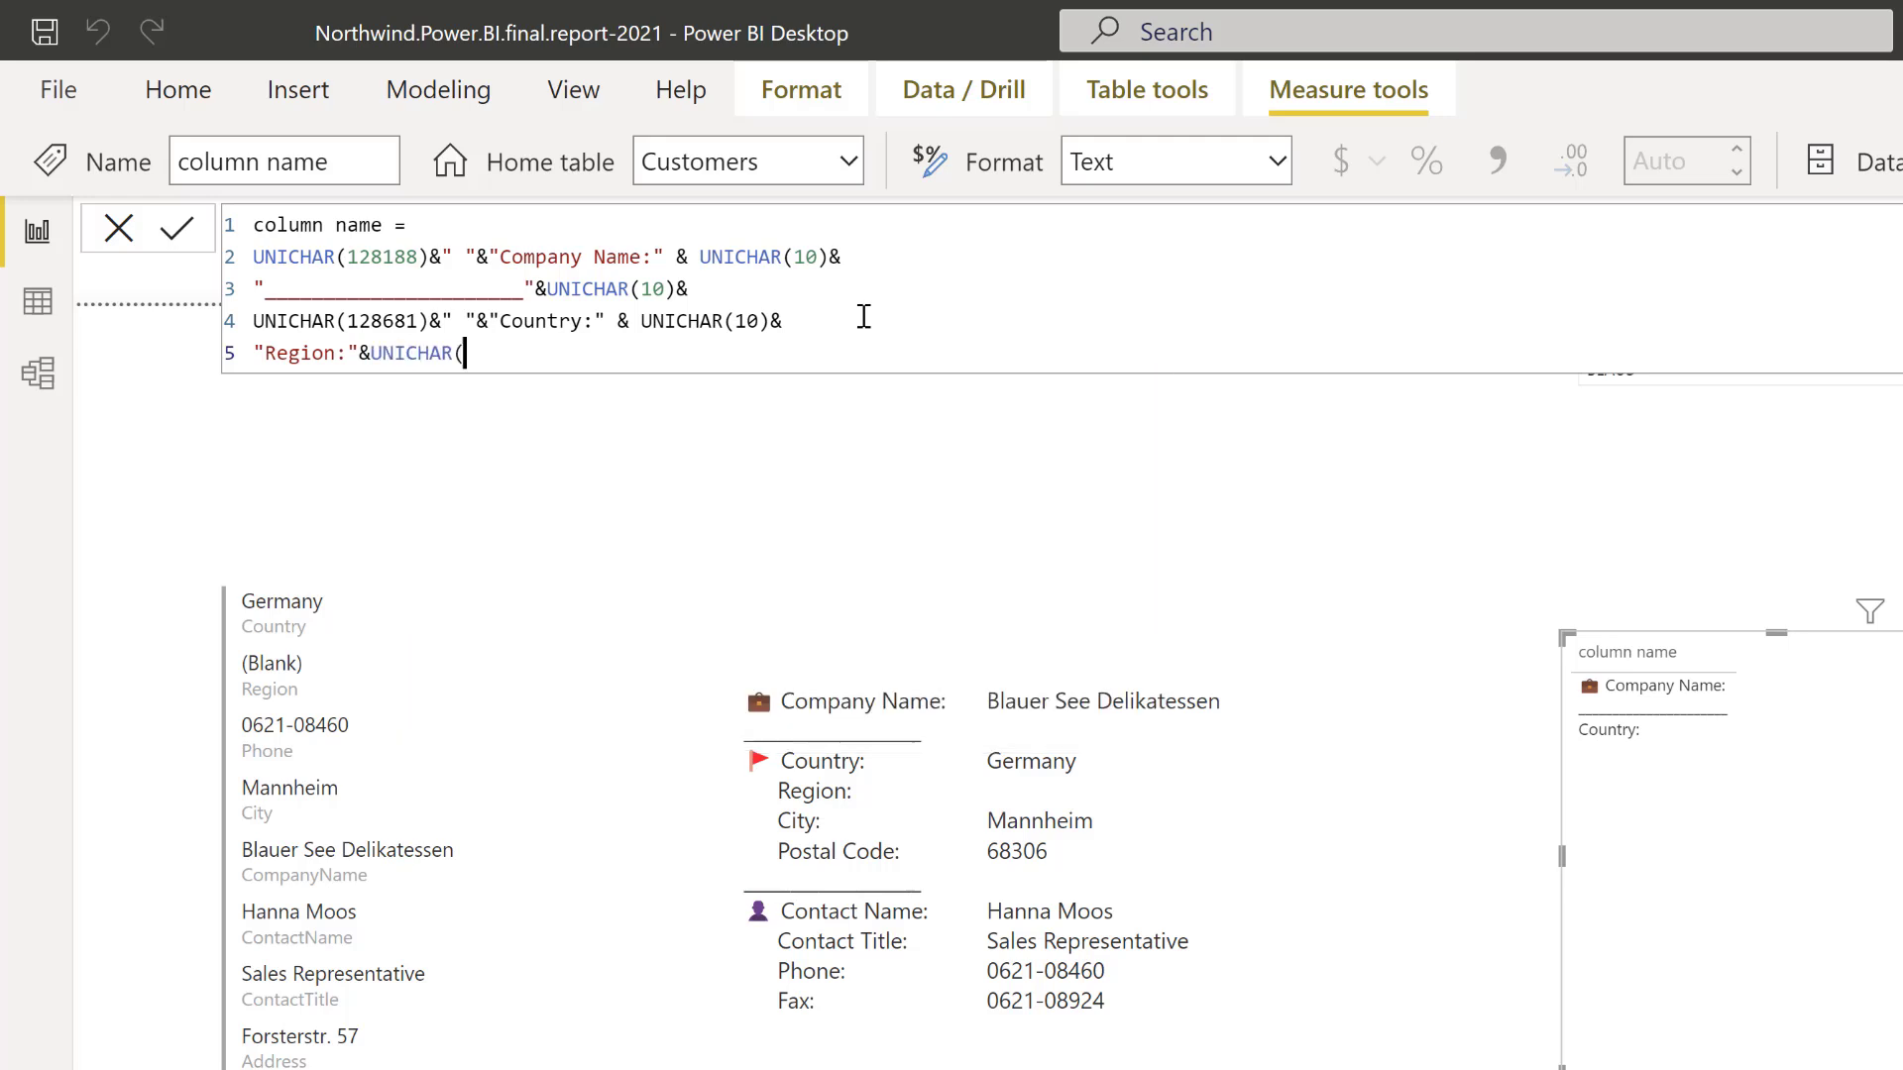
text(10))
key(Return)
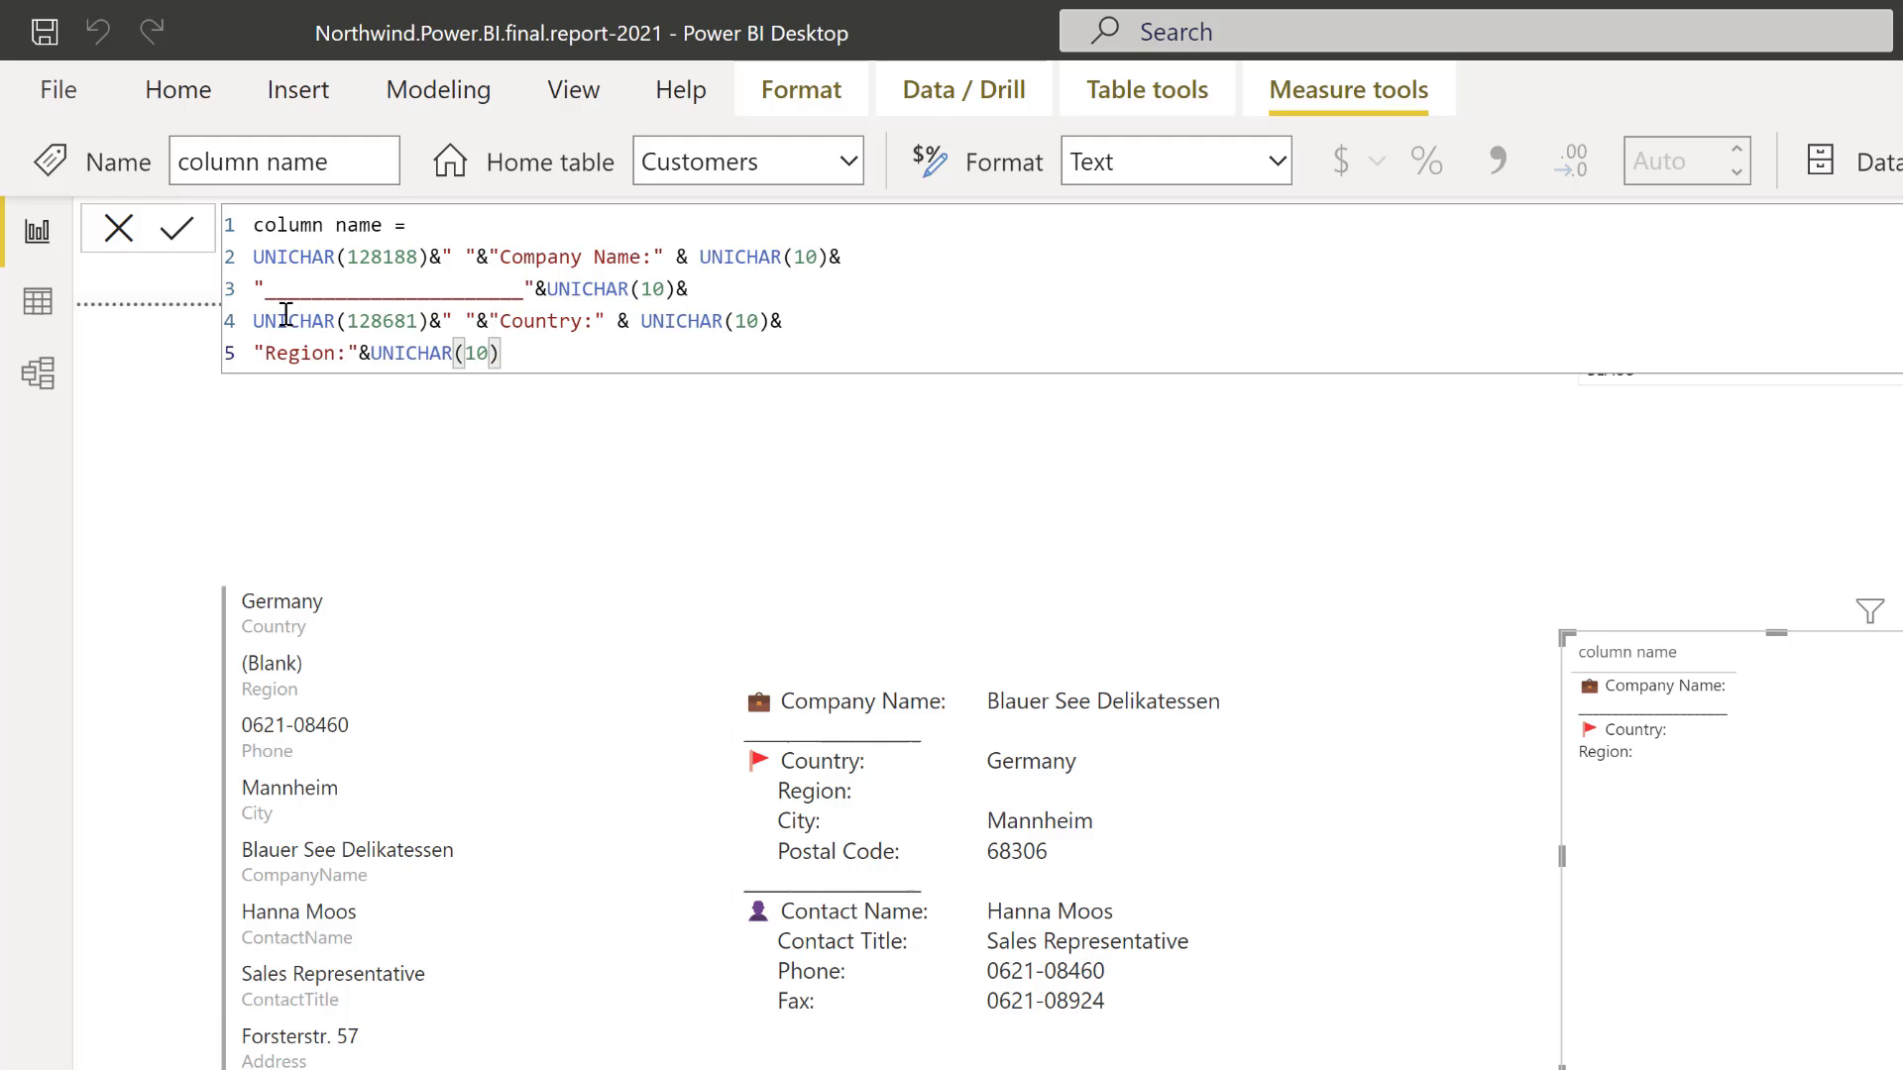
Replace the spaces before "Region:" with UNICHAR(127)&
click(267, 354)
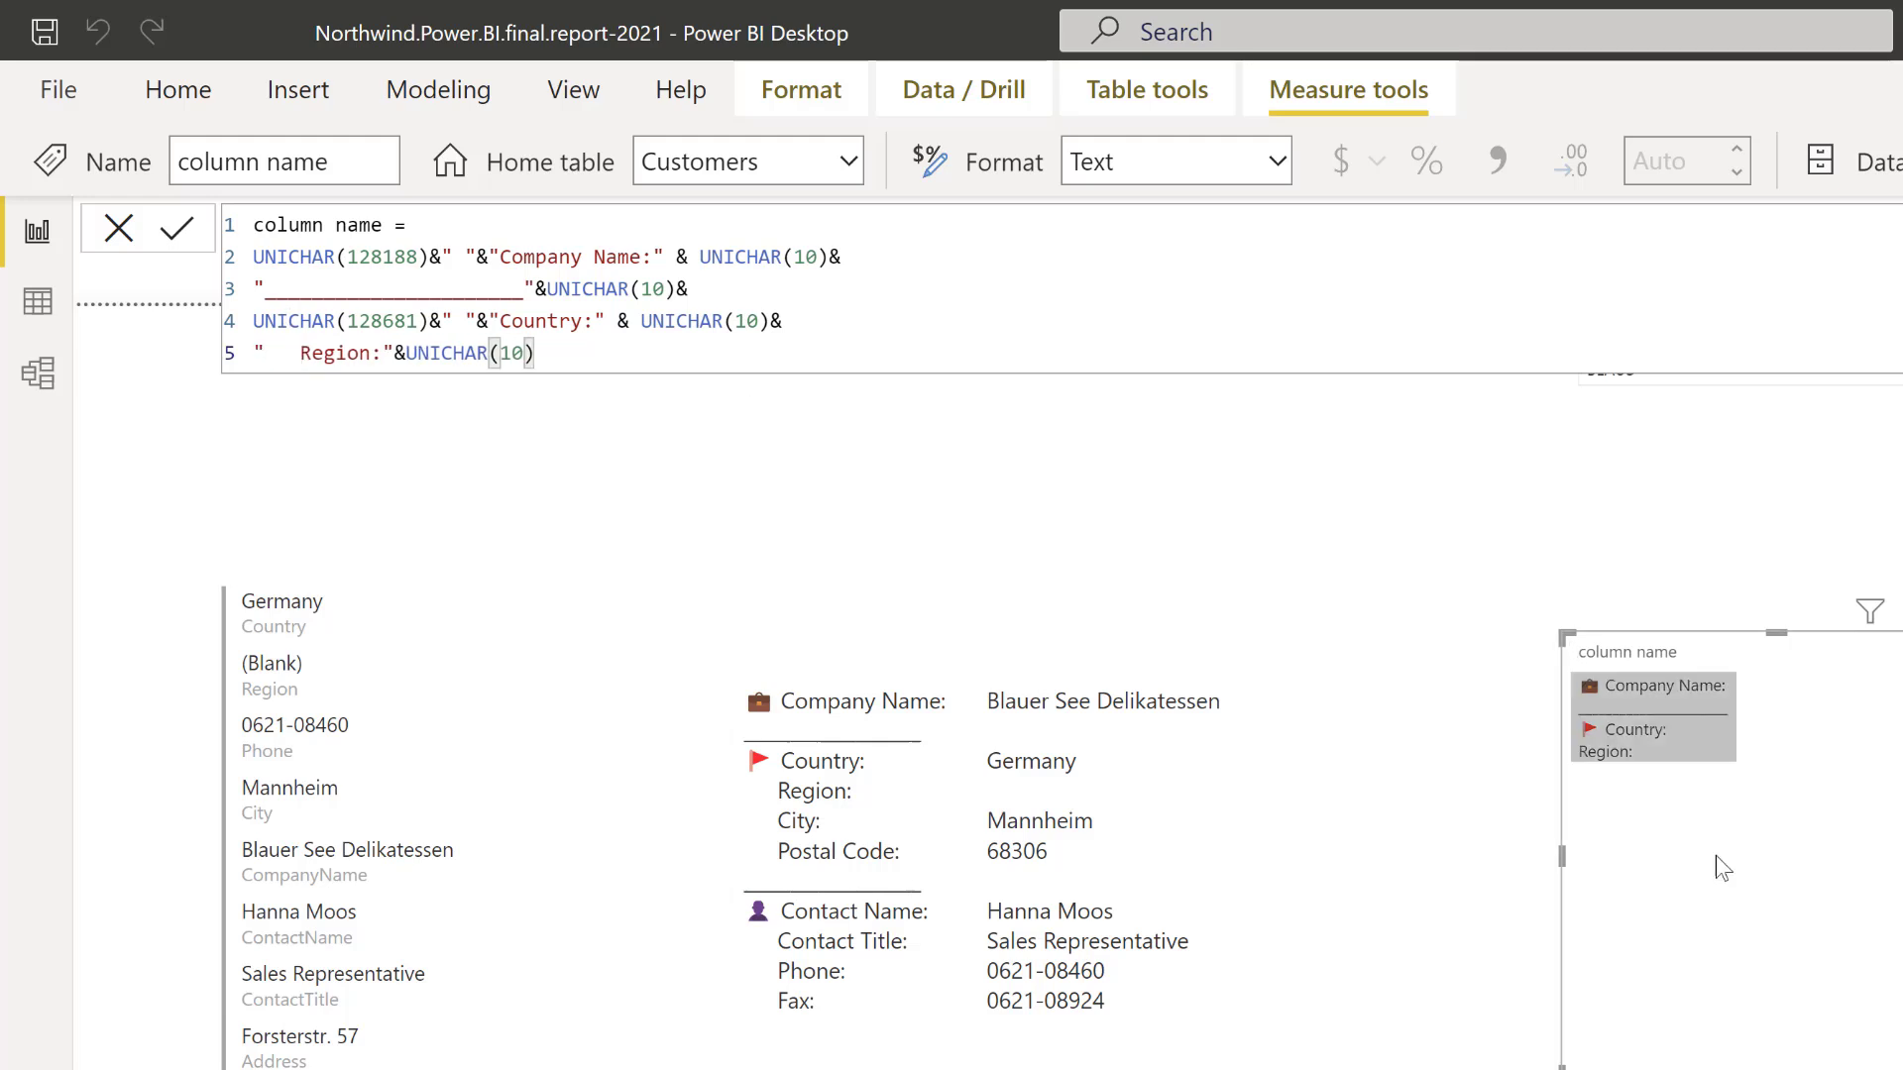
mouse_move(1720, 771)
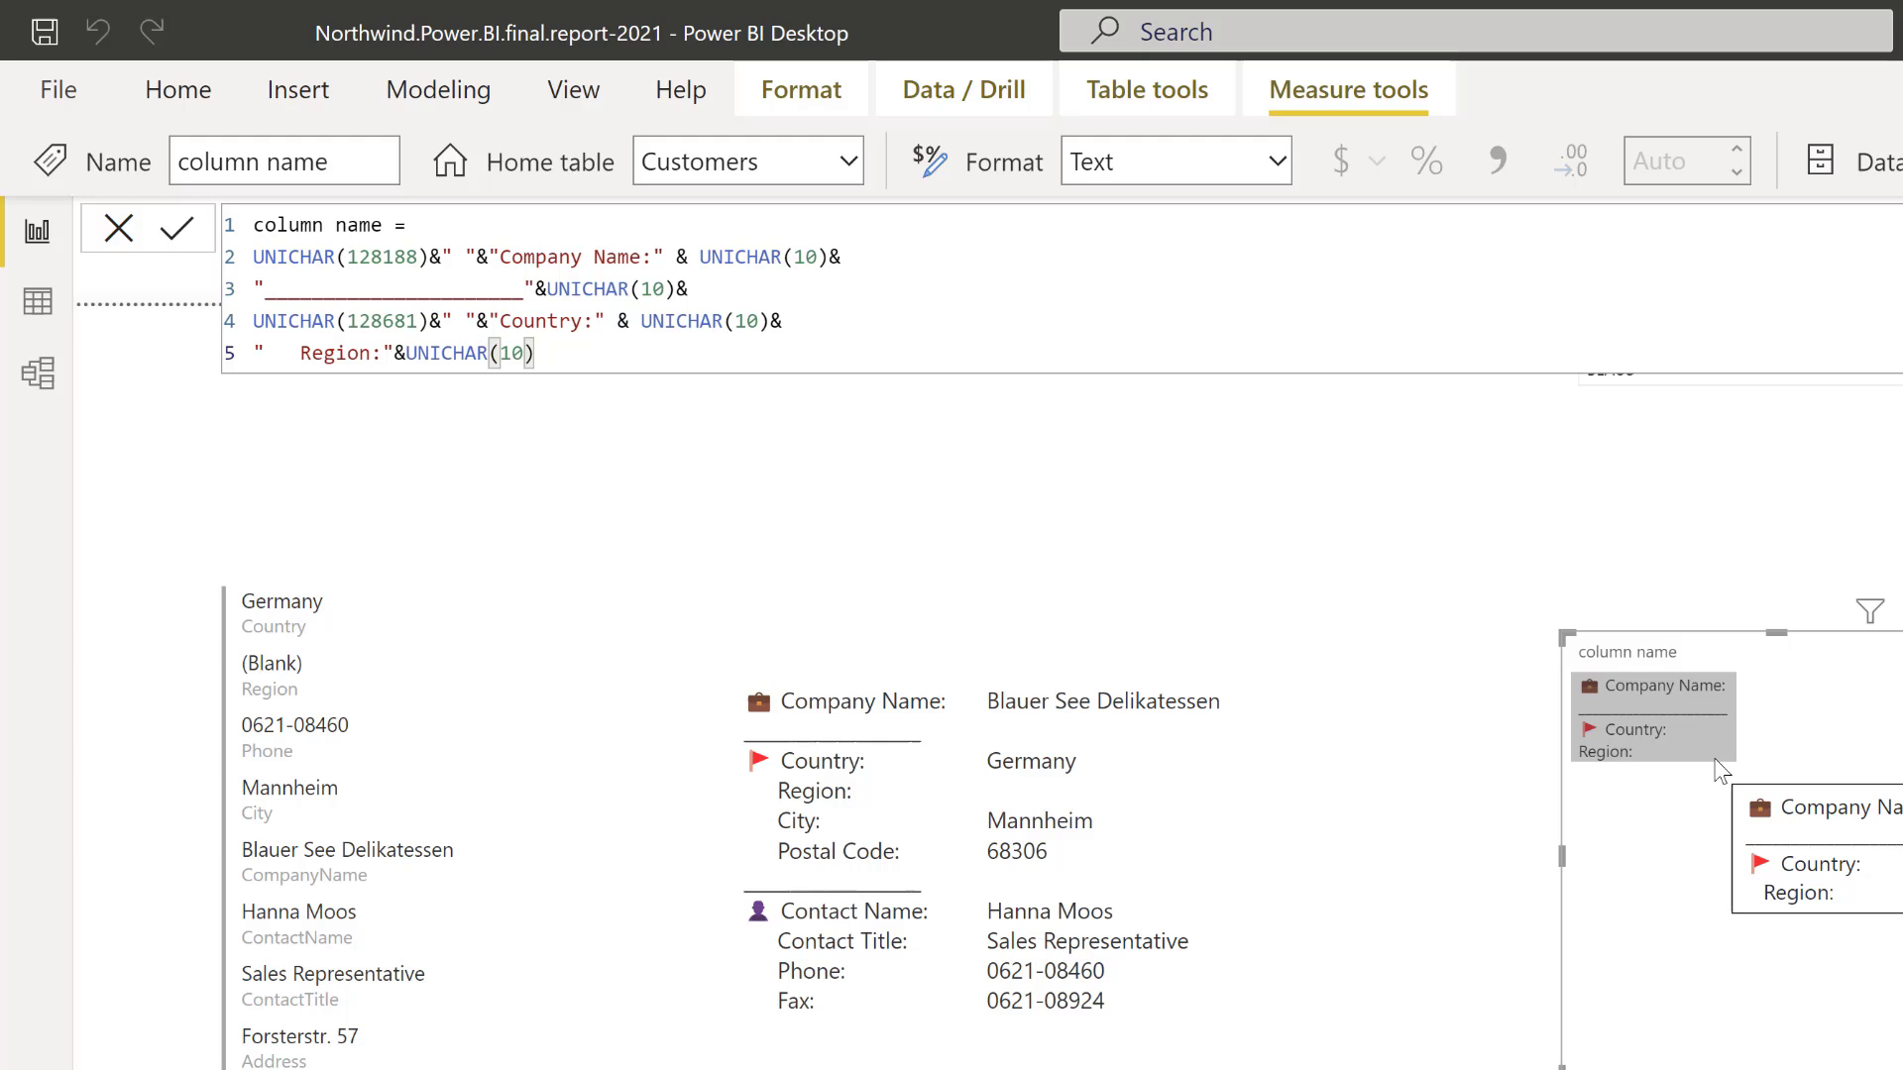
click(290, 353)
key(BackSpace)
key(BackSpace)
key(BackSpace)
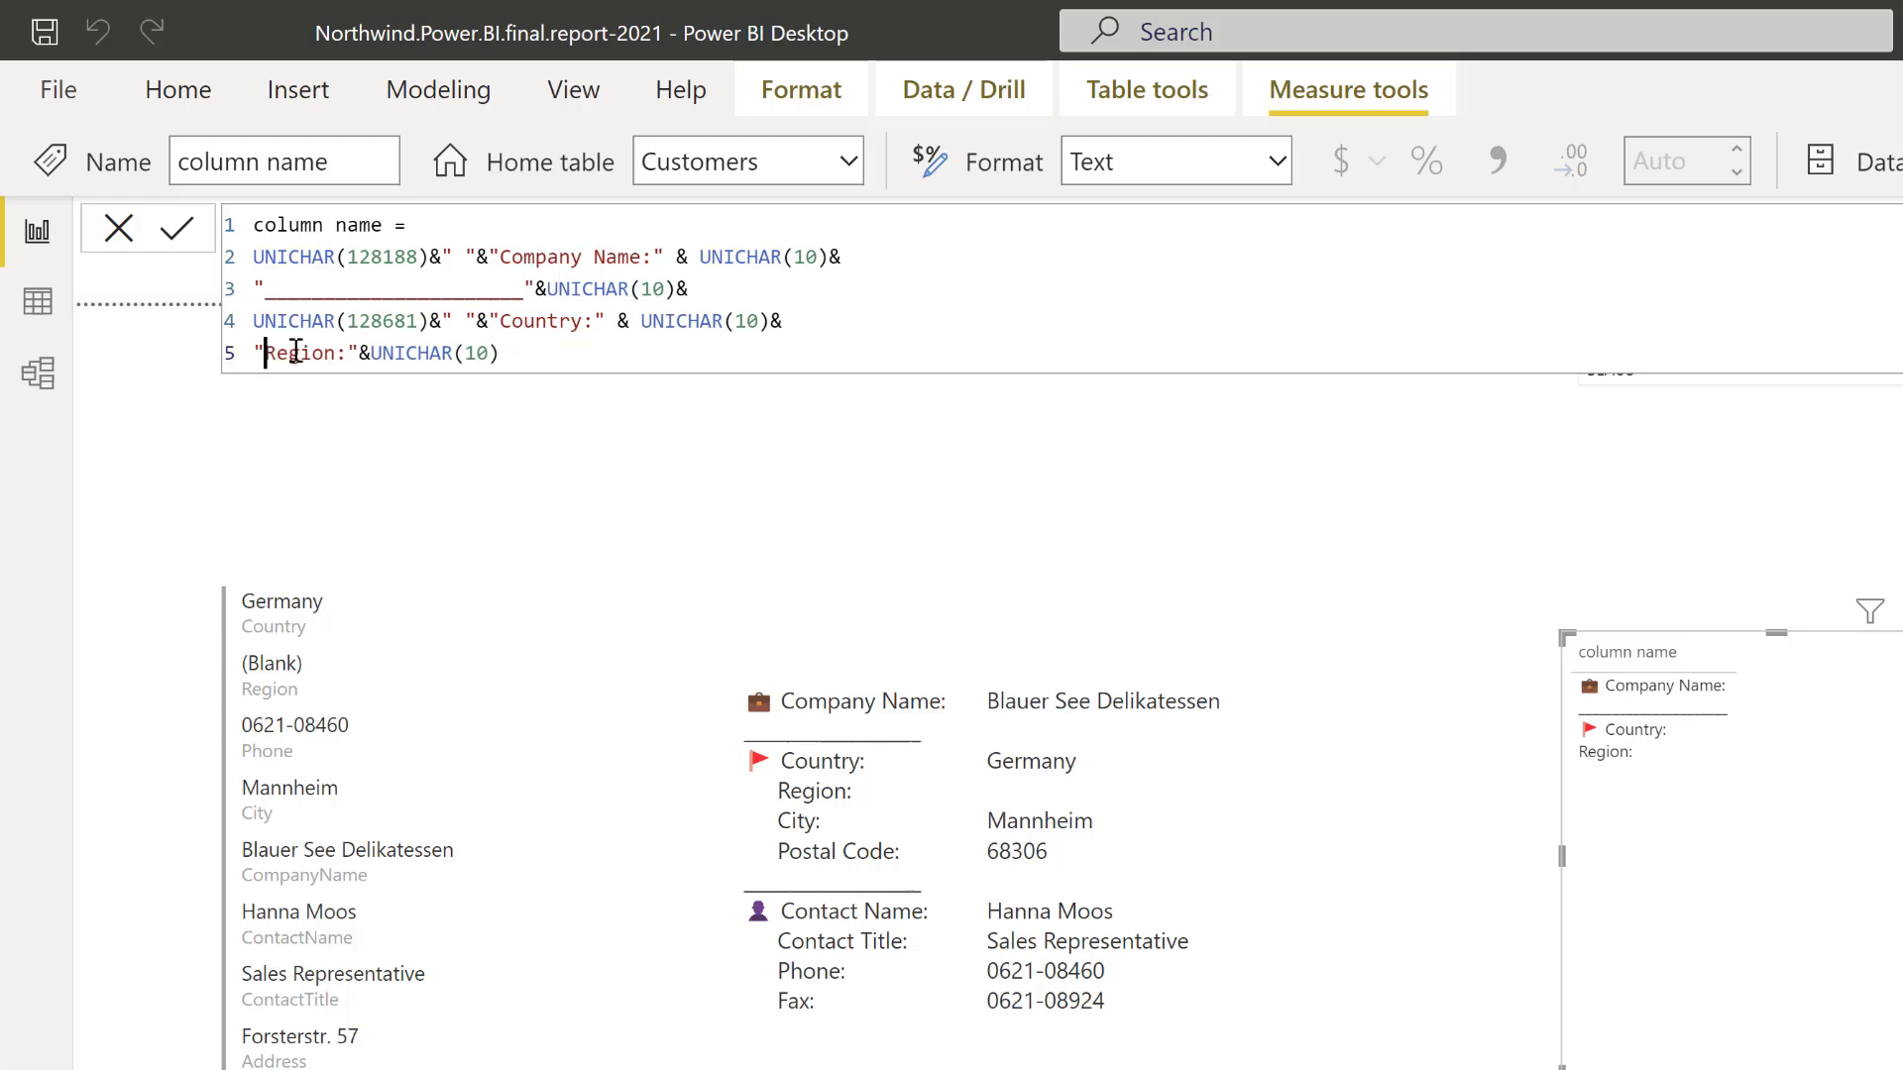
key(Left)
text(UNI)
key(Down)
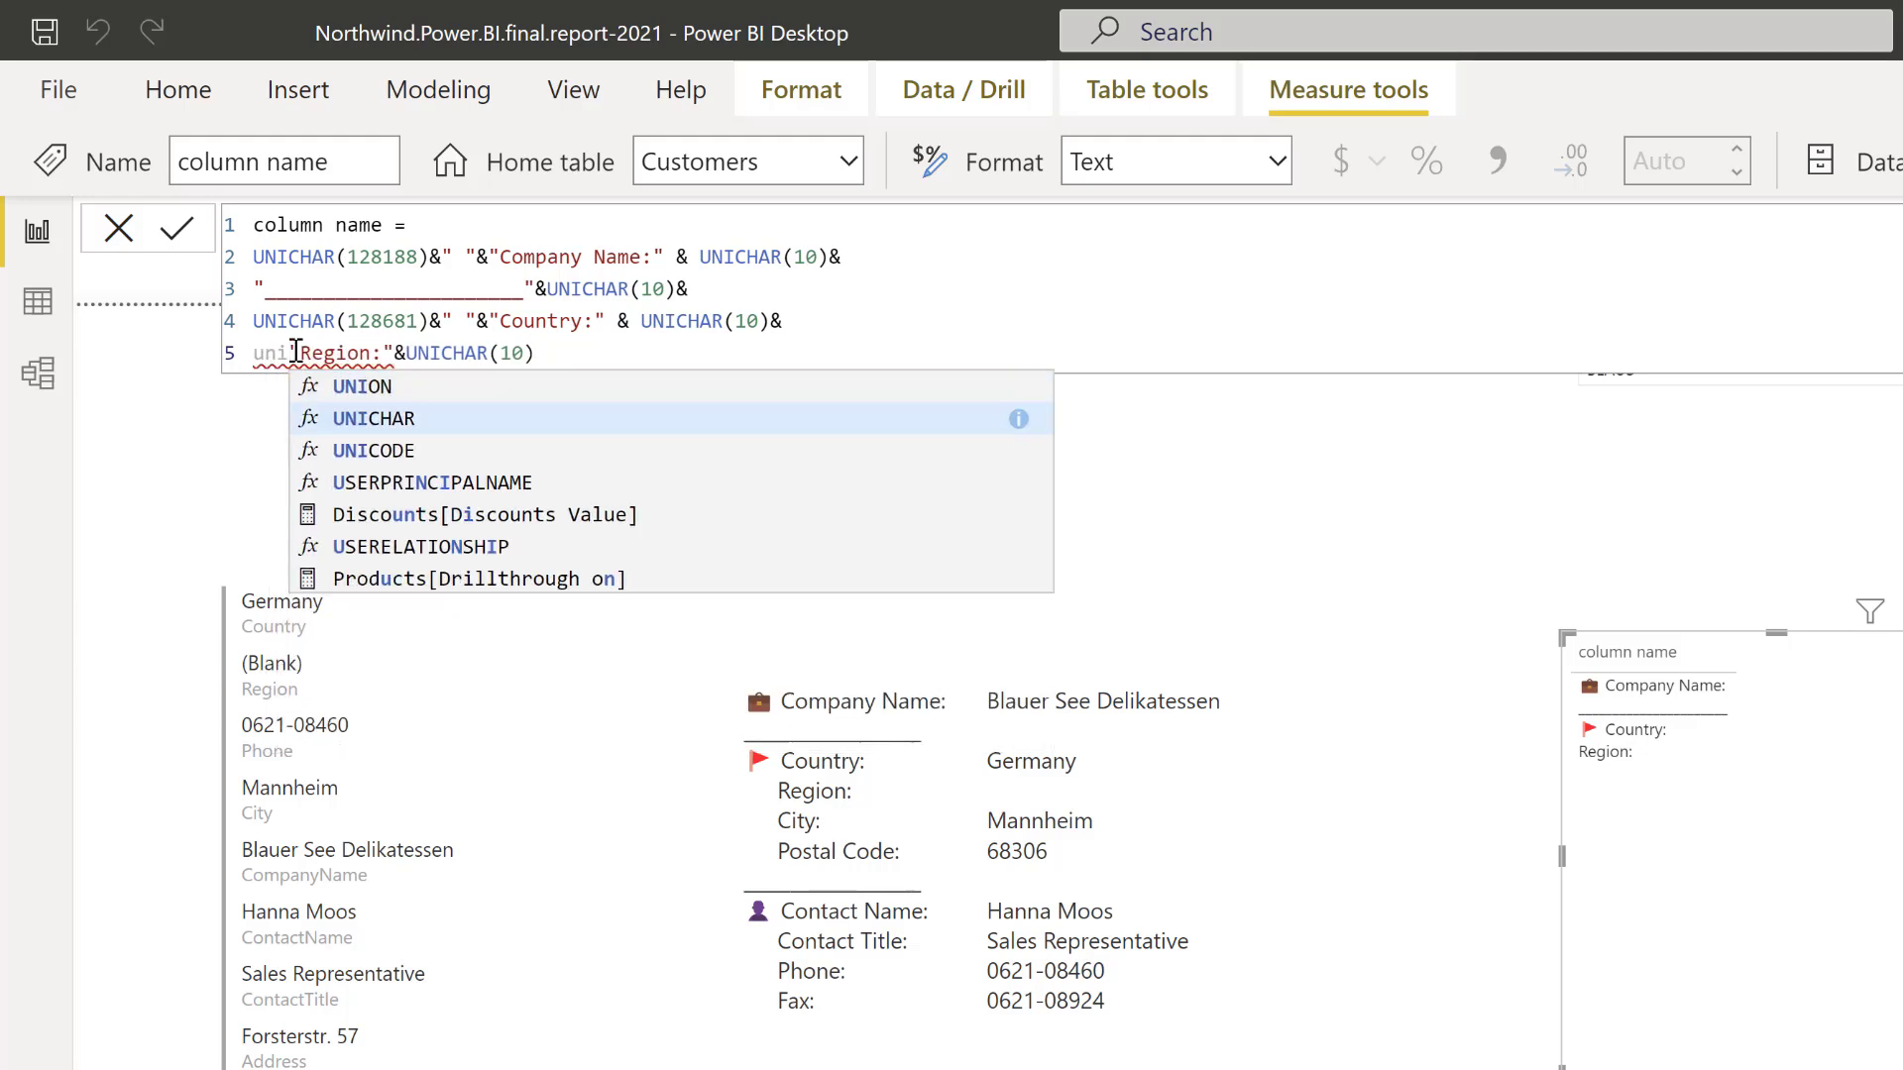
key(Tab)
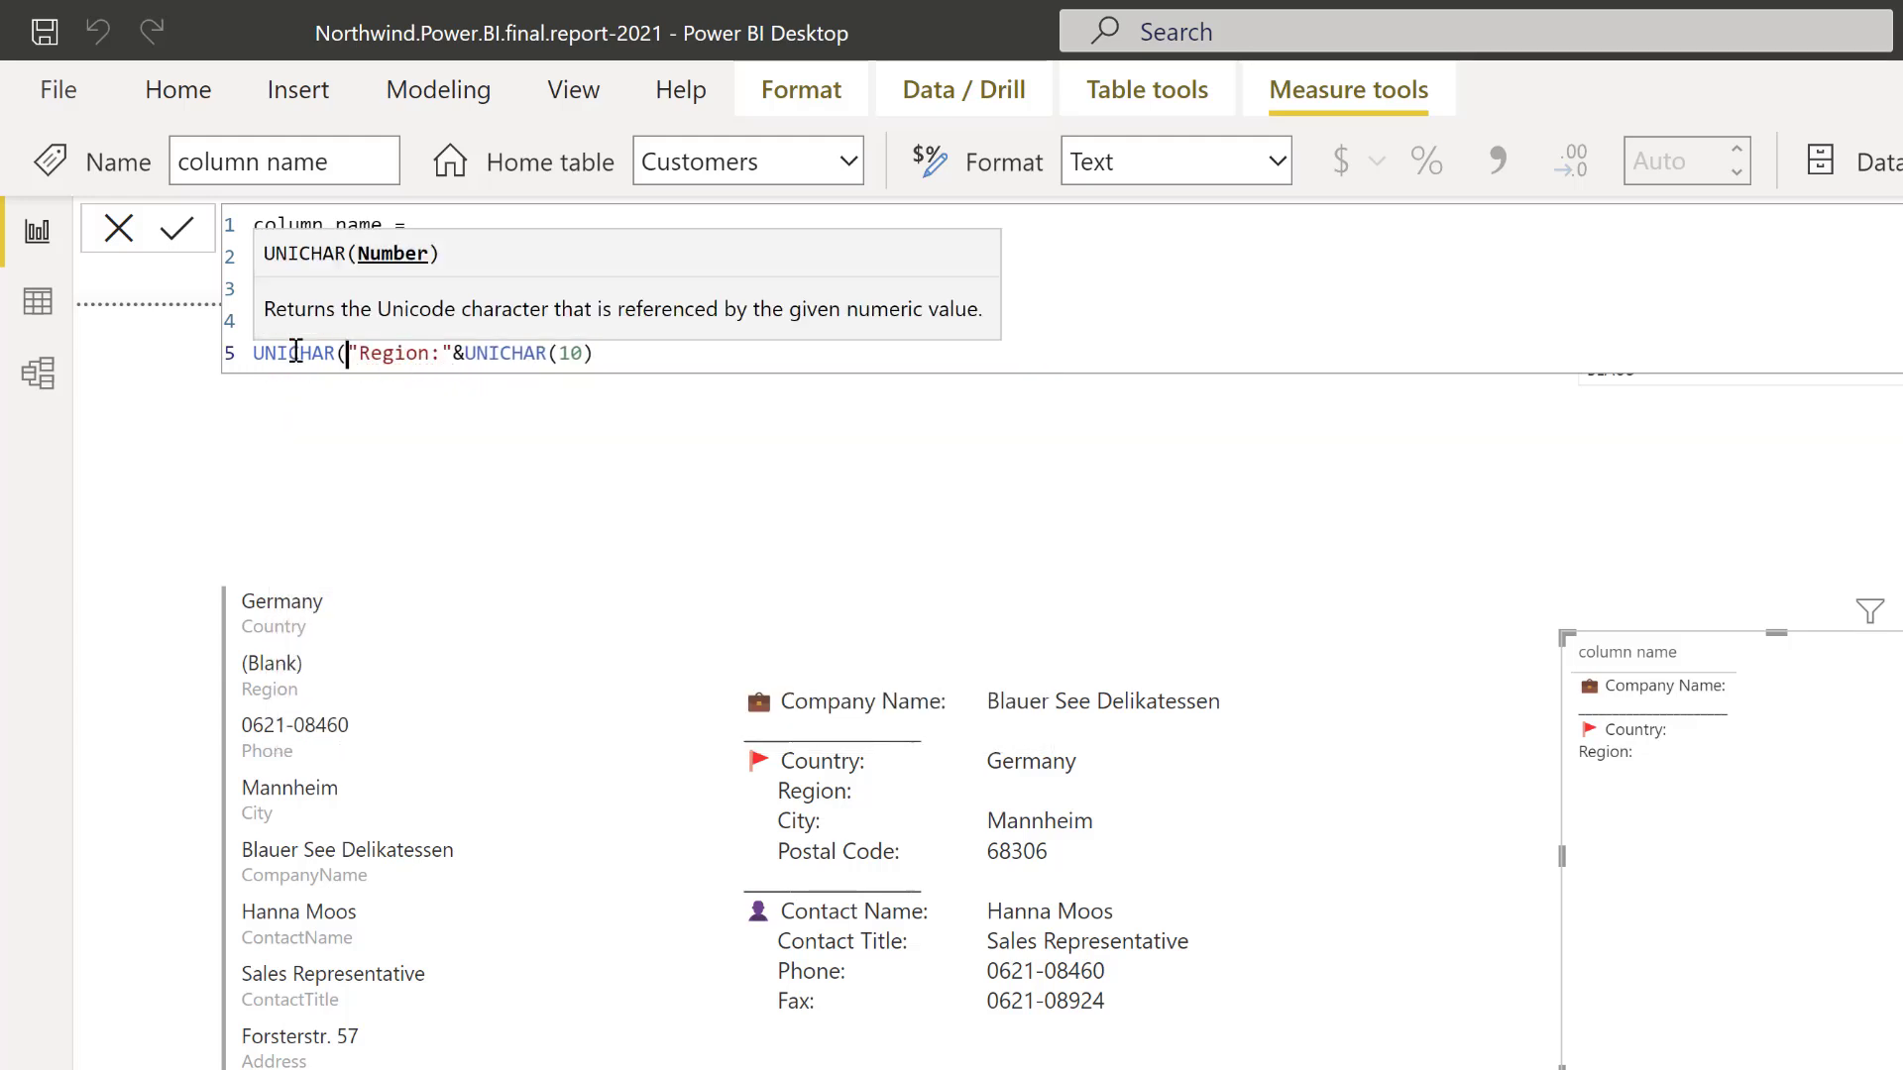
text(127))
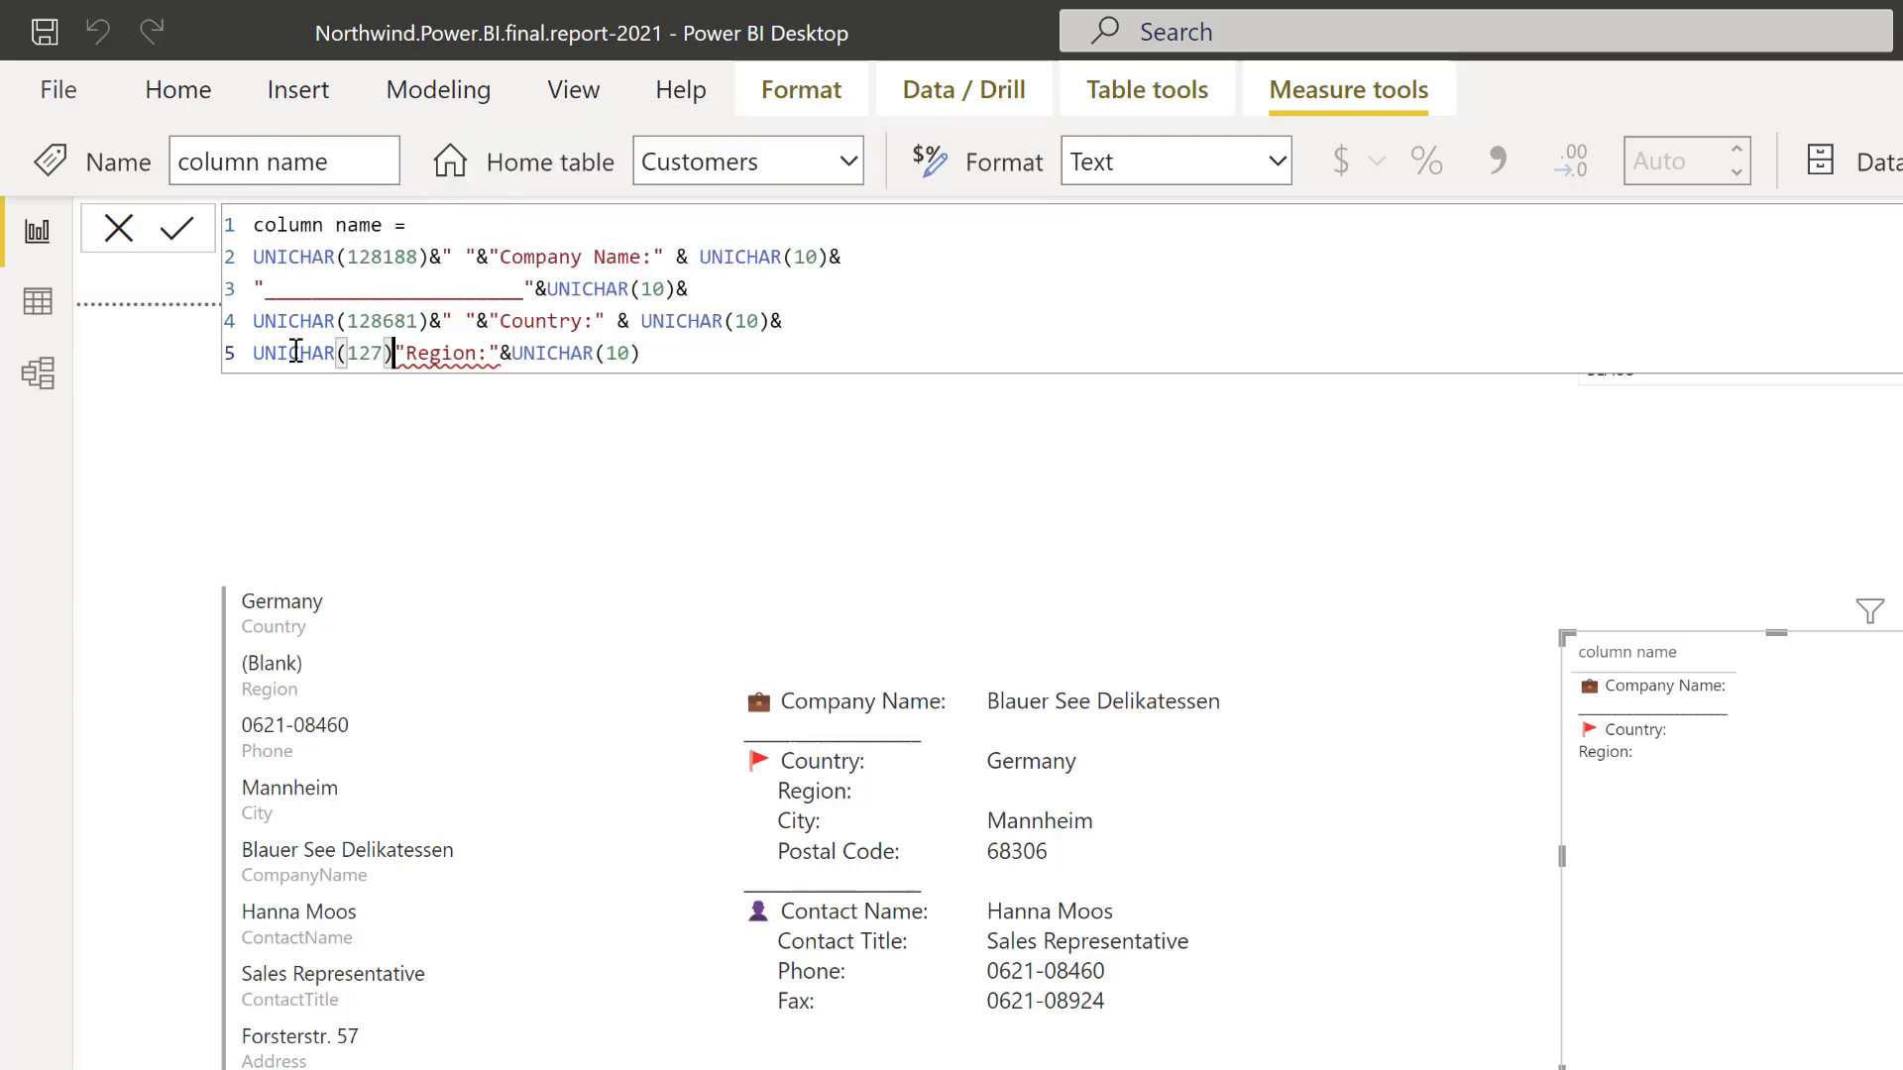
text(&)
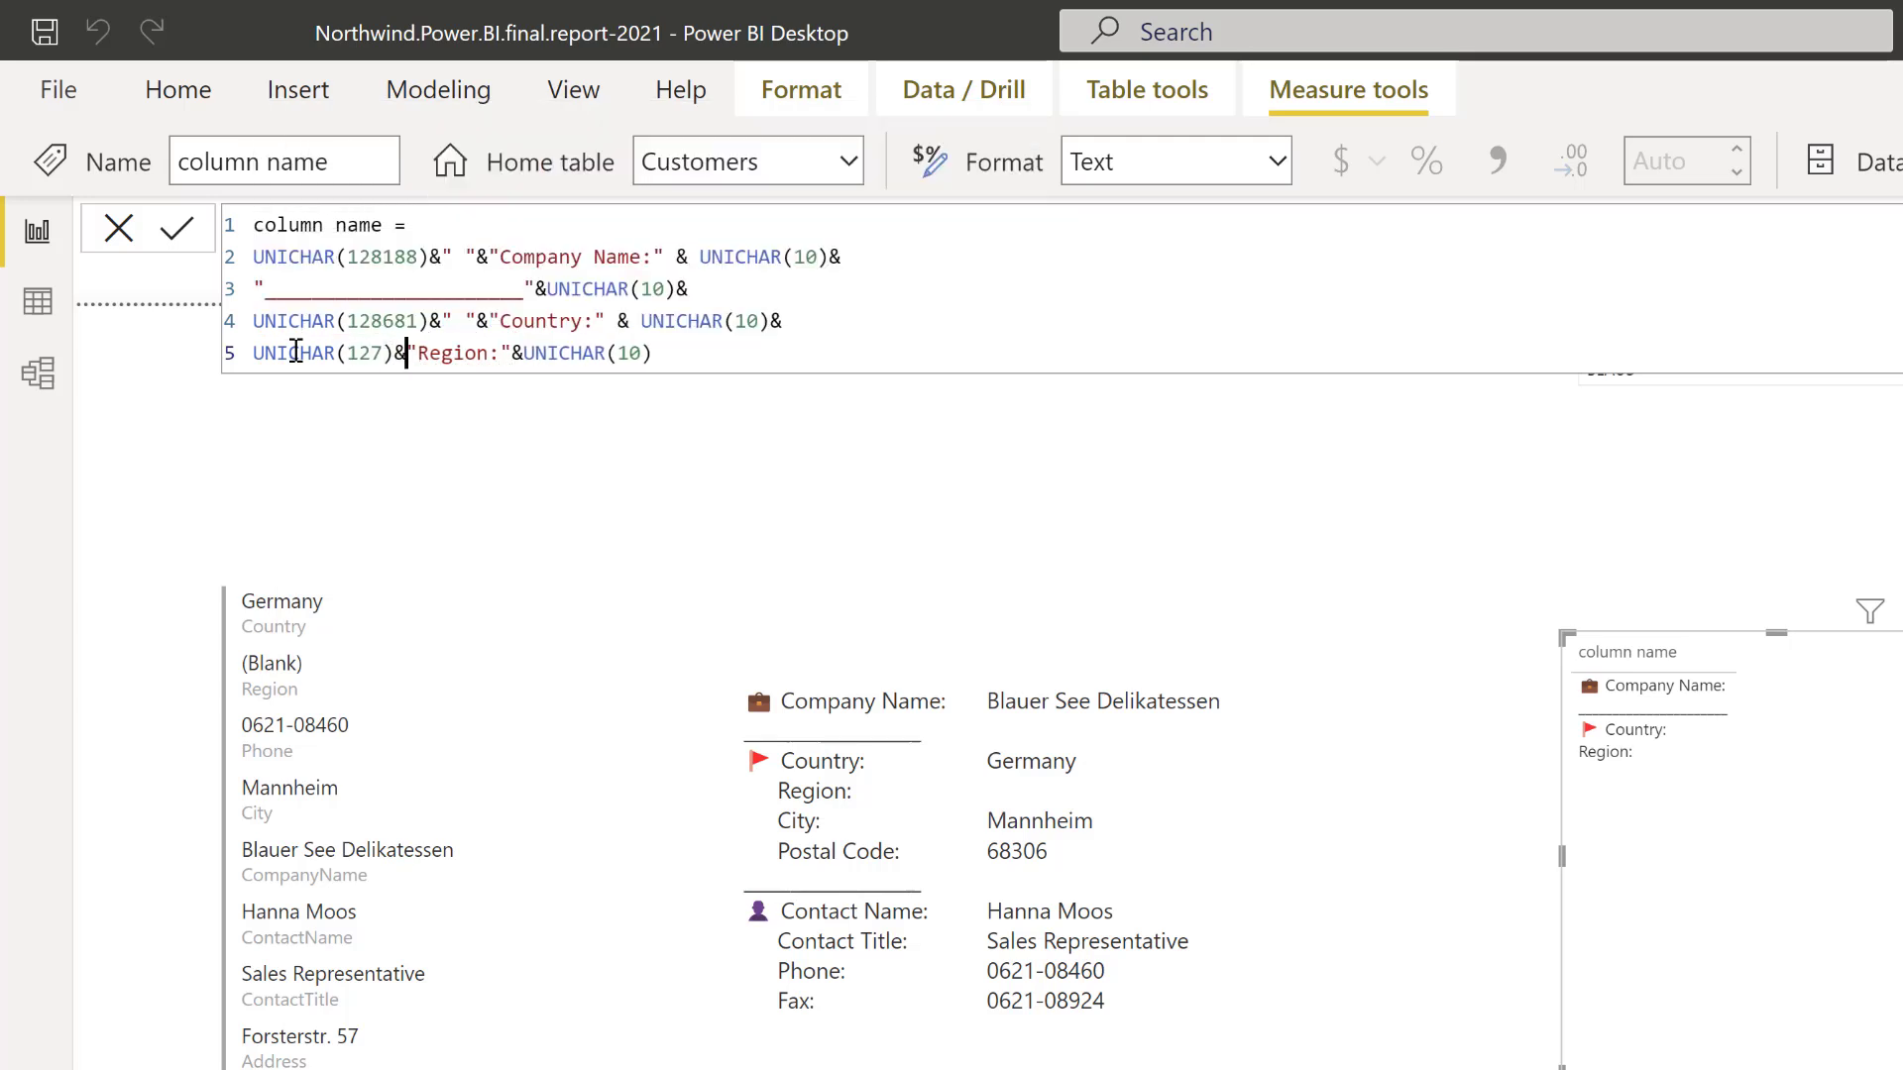
Duplicate UNICHAR(127)& to three copies before Region: and commit the measure
key(shift+Left)
key(shift+Left)
key(shift+Left)
key(shift+Left)
key(shift+Left)
key(shift+Left)
key(shift+Left)
key(shift+Left)
key(shift+Left)
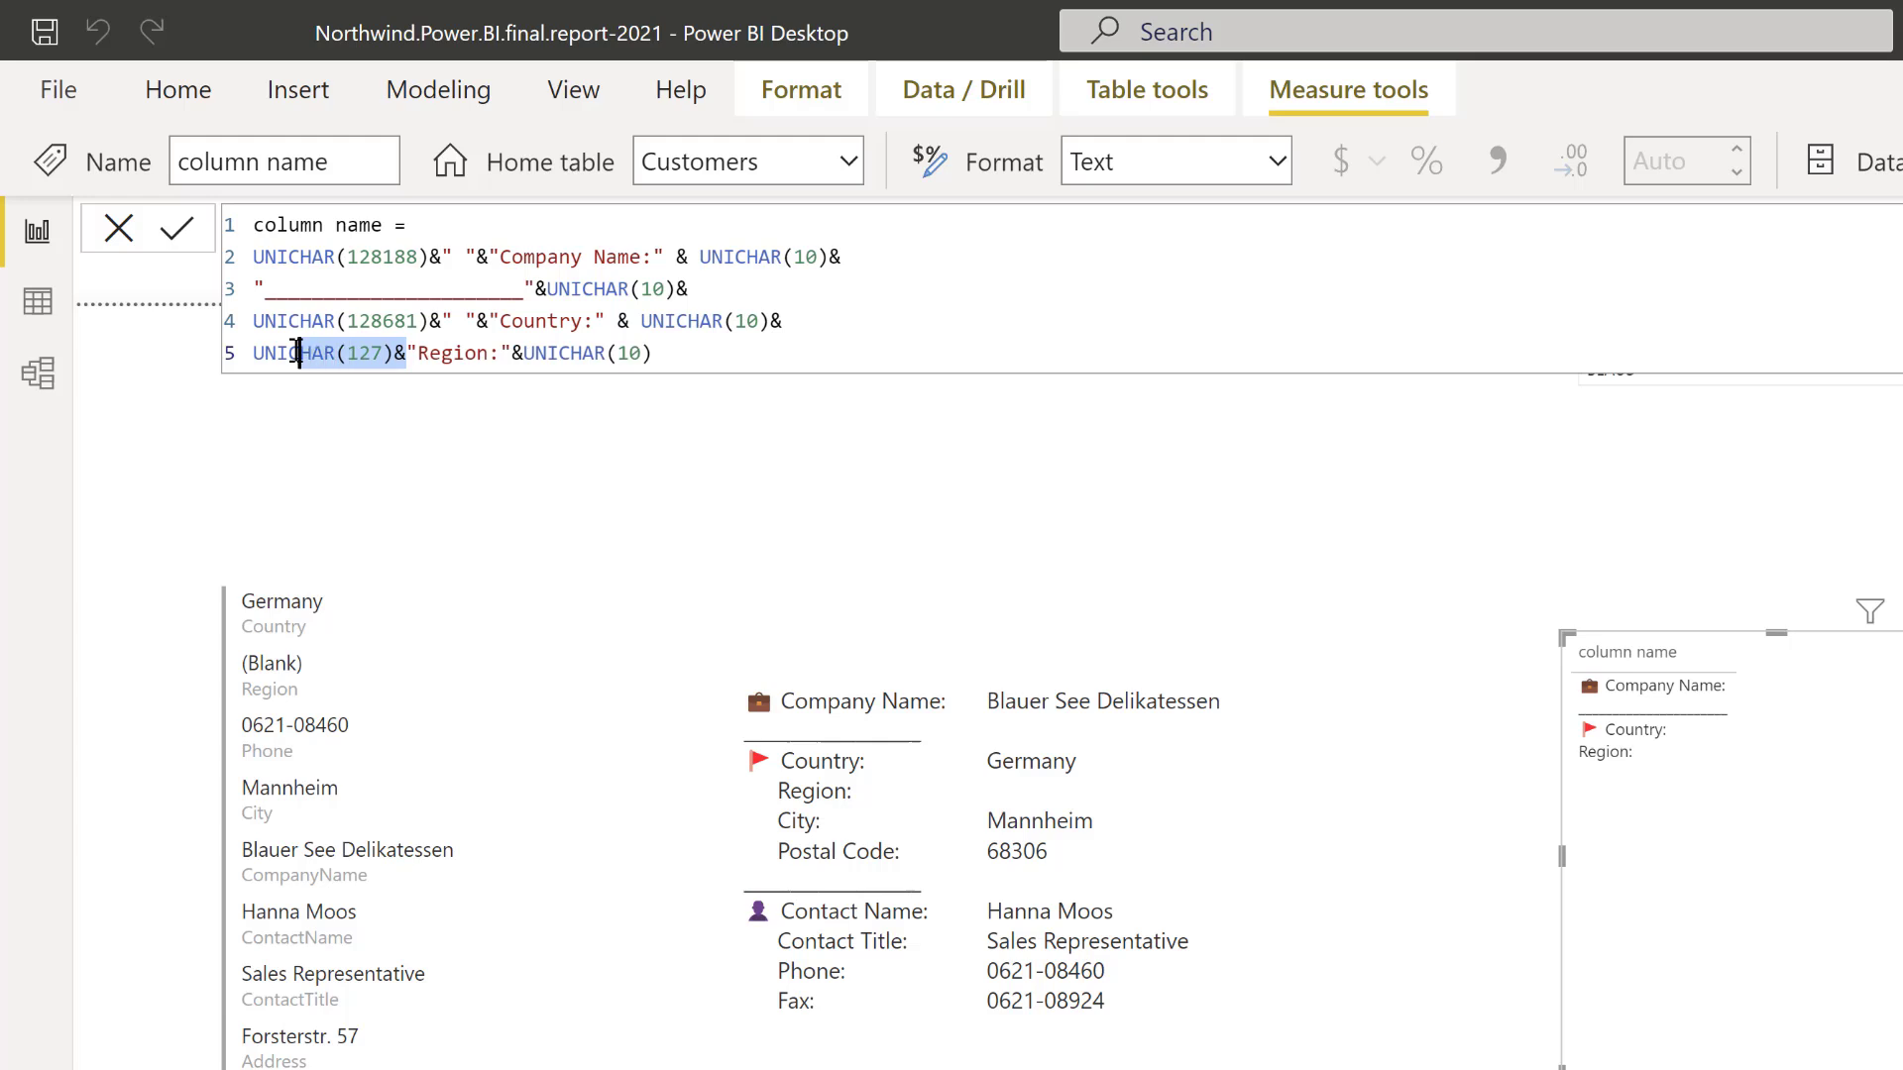
key(shift+Left)
key(shift+Left)
key(shift+Left)
key(shift+Left)
key(ctrl+c)
key(Right)
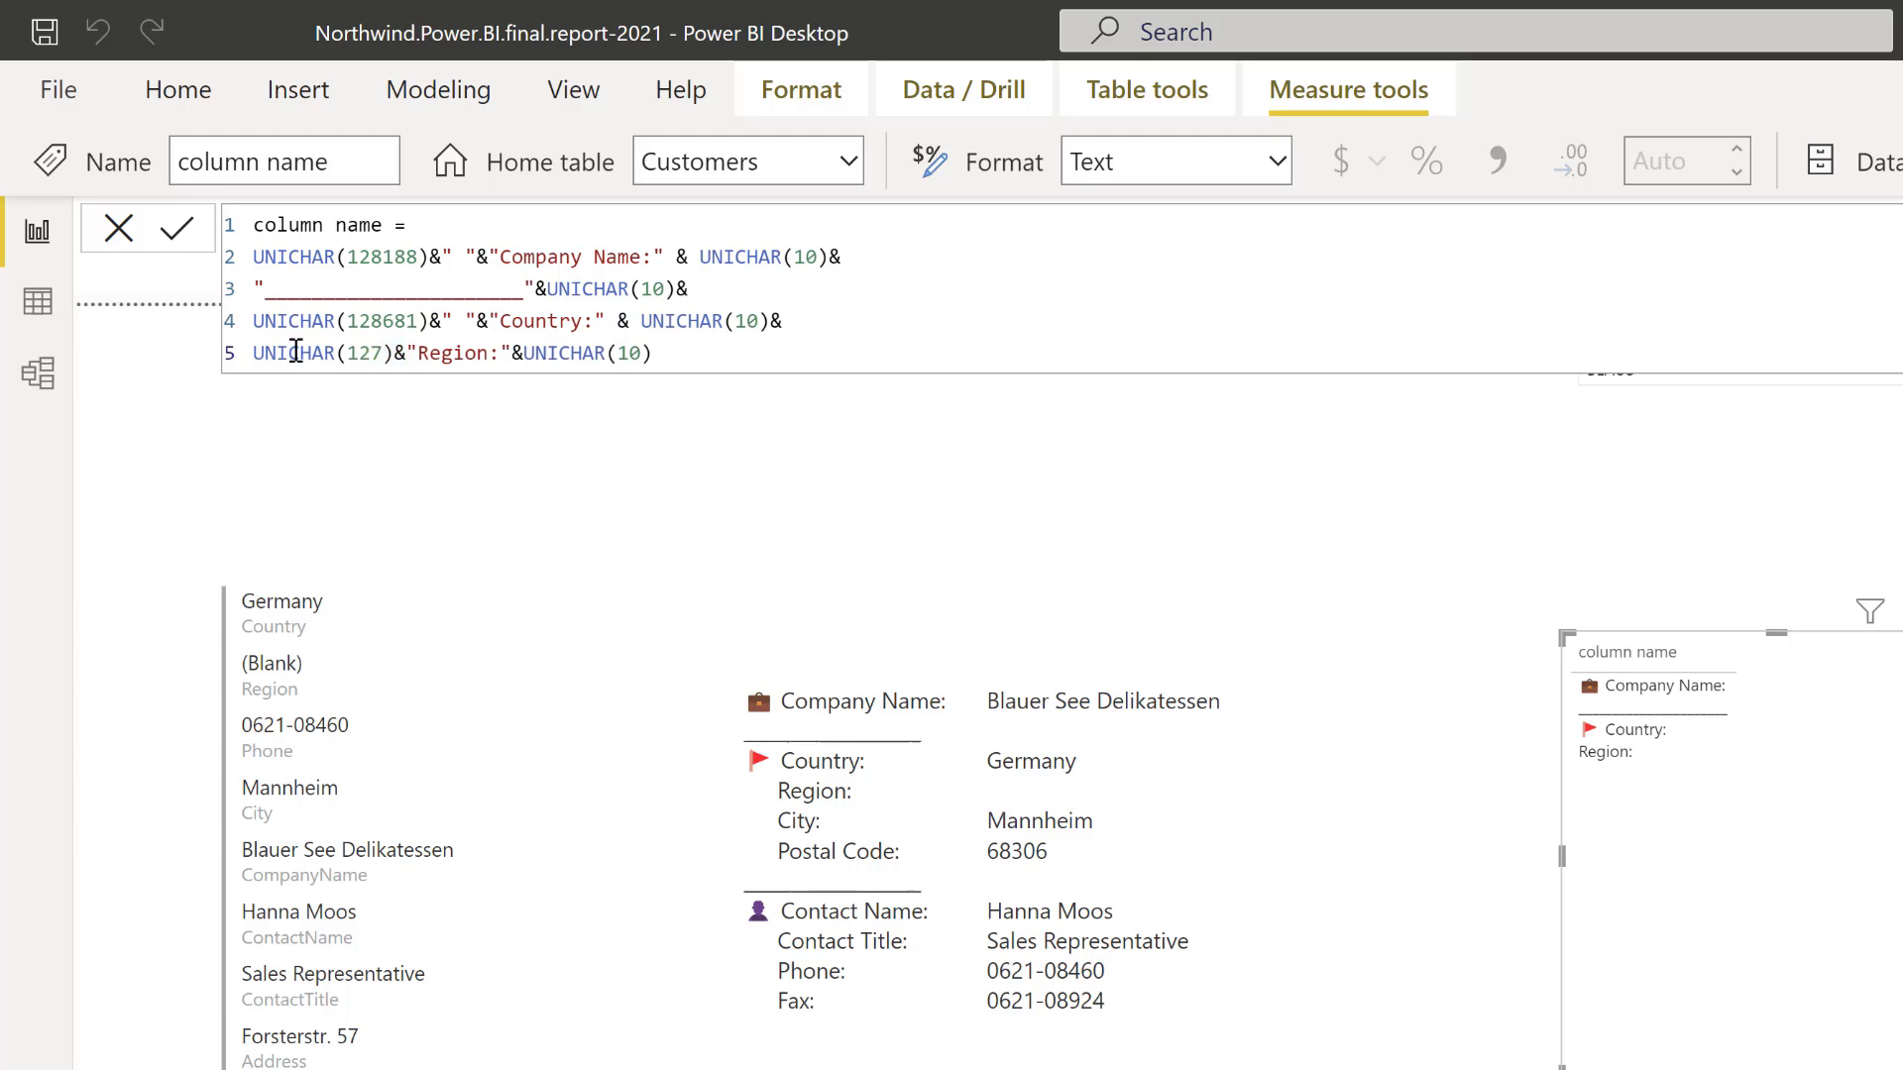
key(ctrl+v)
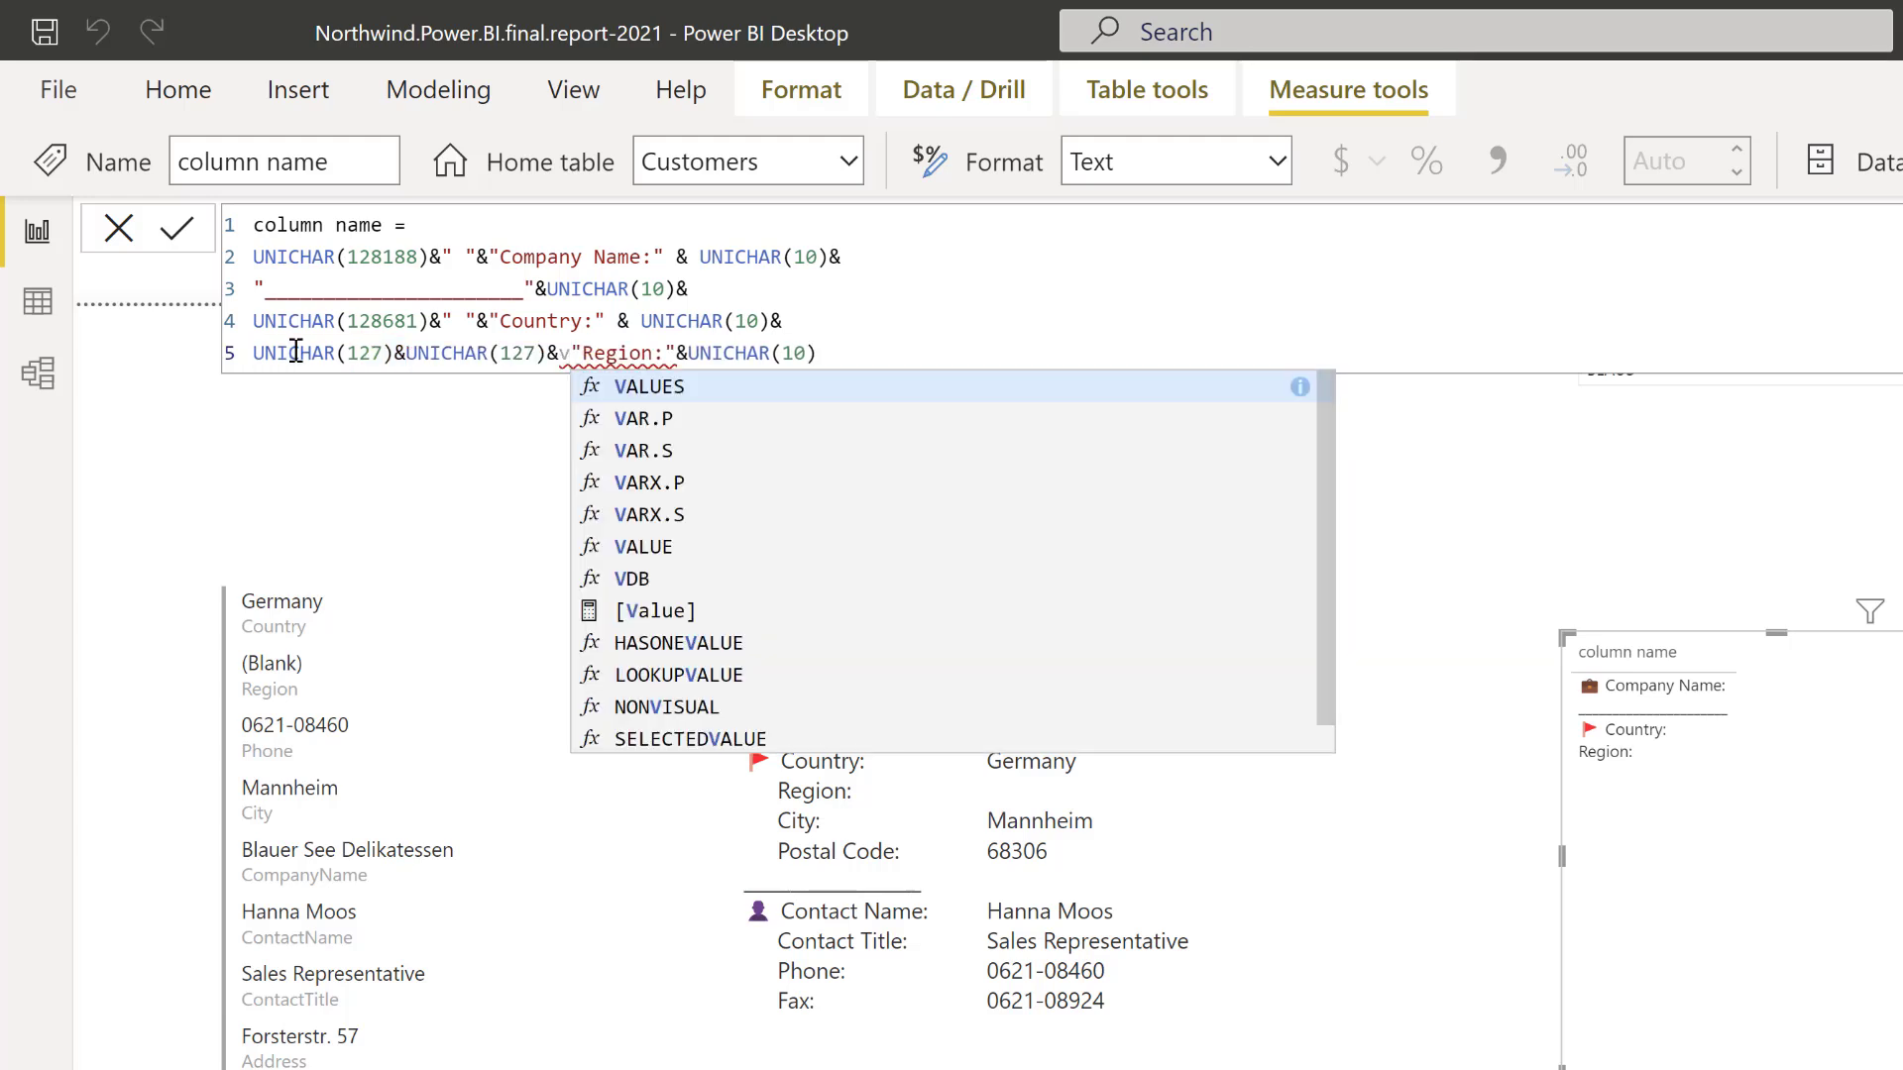
key(ctrl+v)
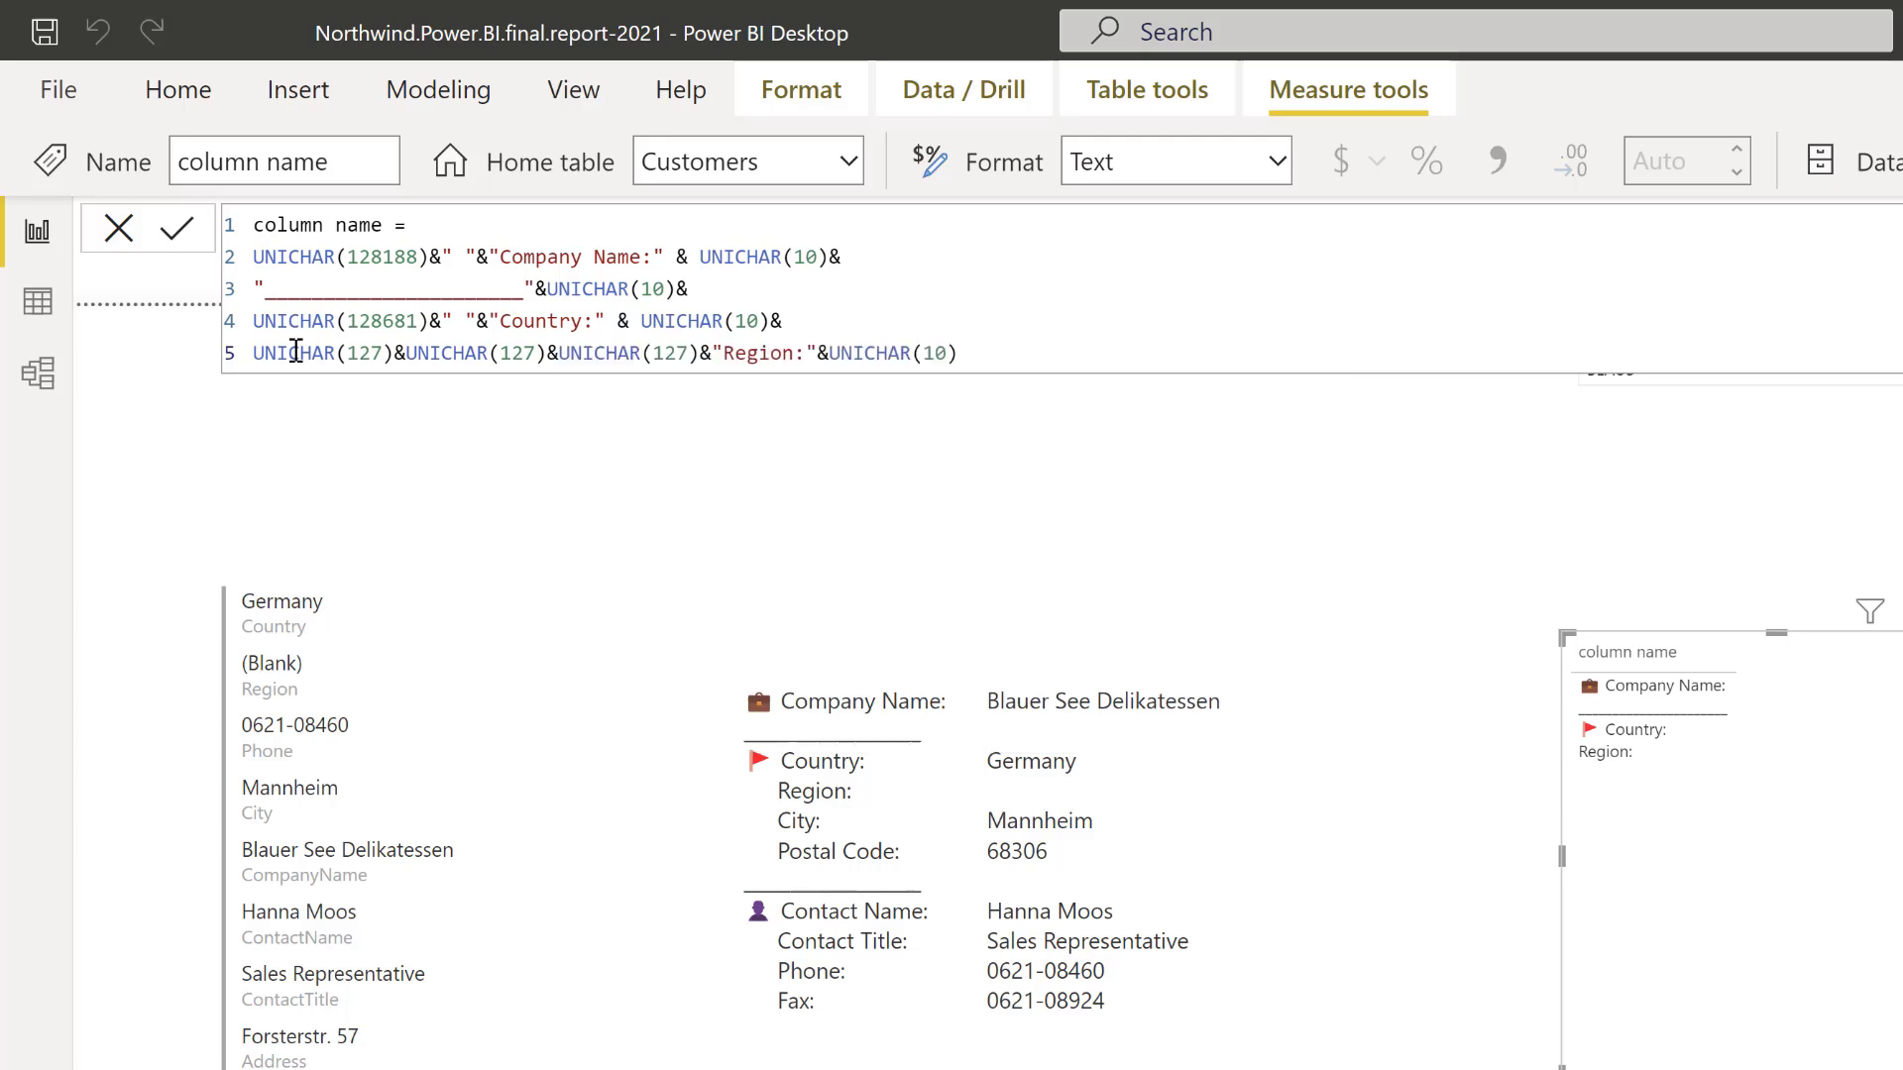
key(Return)
Create measure Column 2 := SELECTEDVALUE(Customers[CompanyName])&UNICHAR(10) and commit it
click(1817, 363)
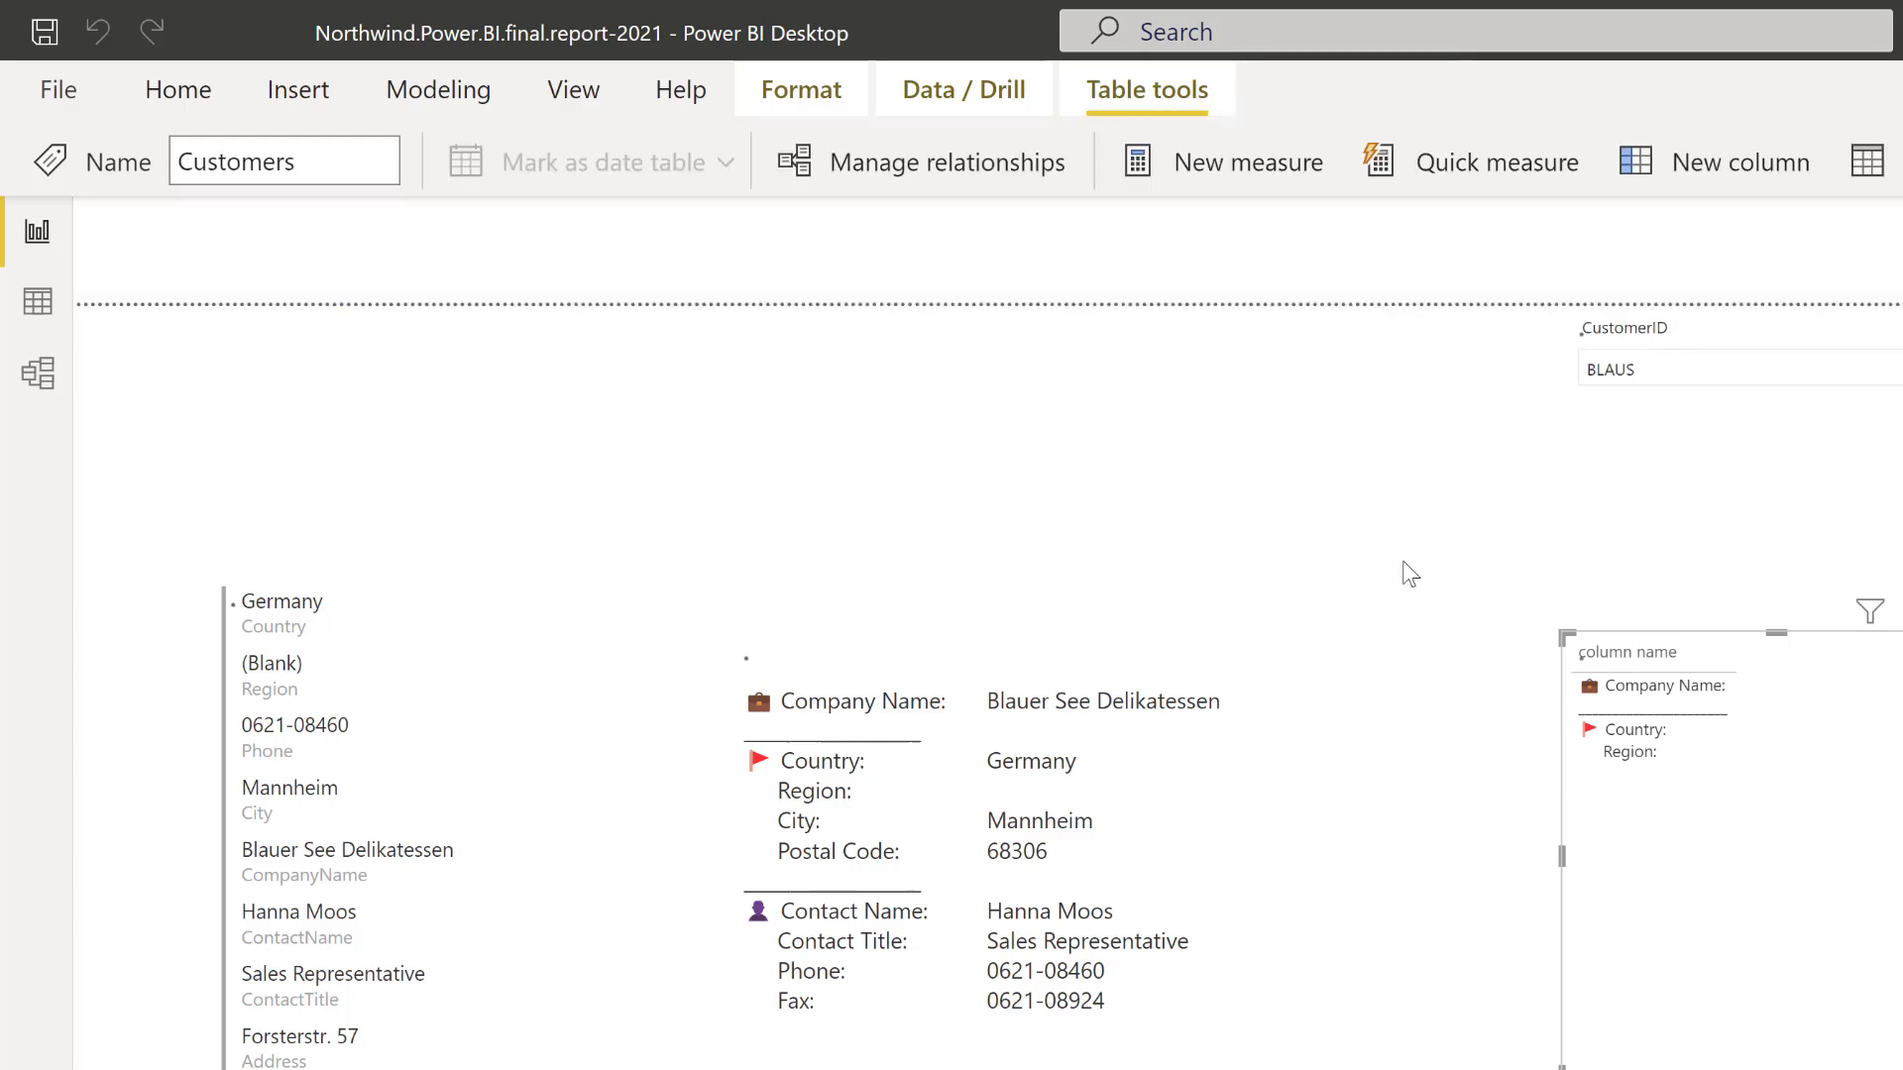
click(1249, 162)
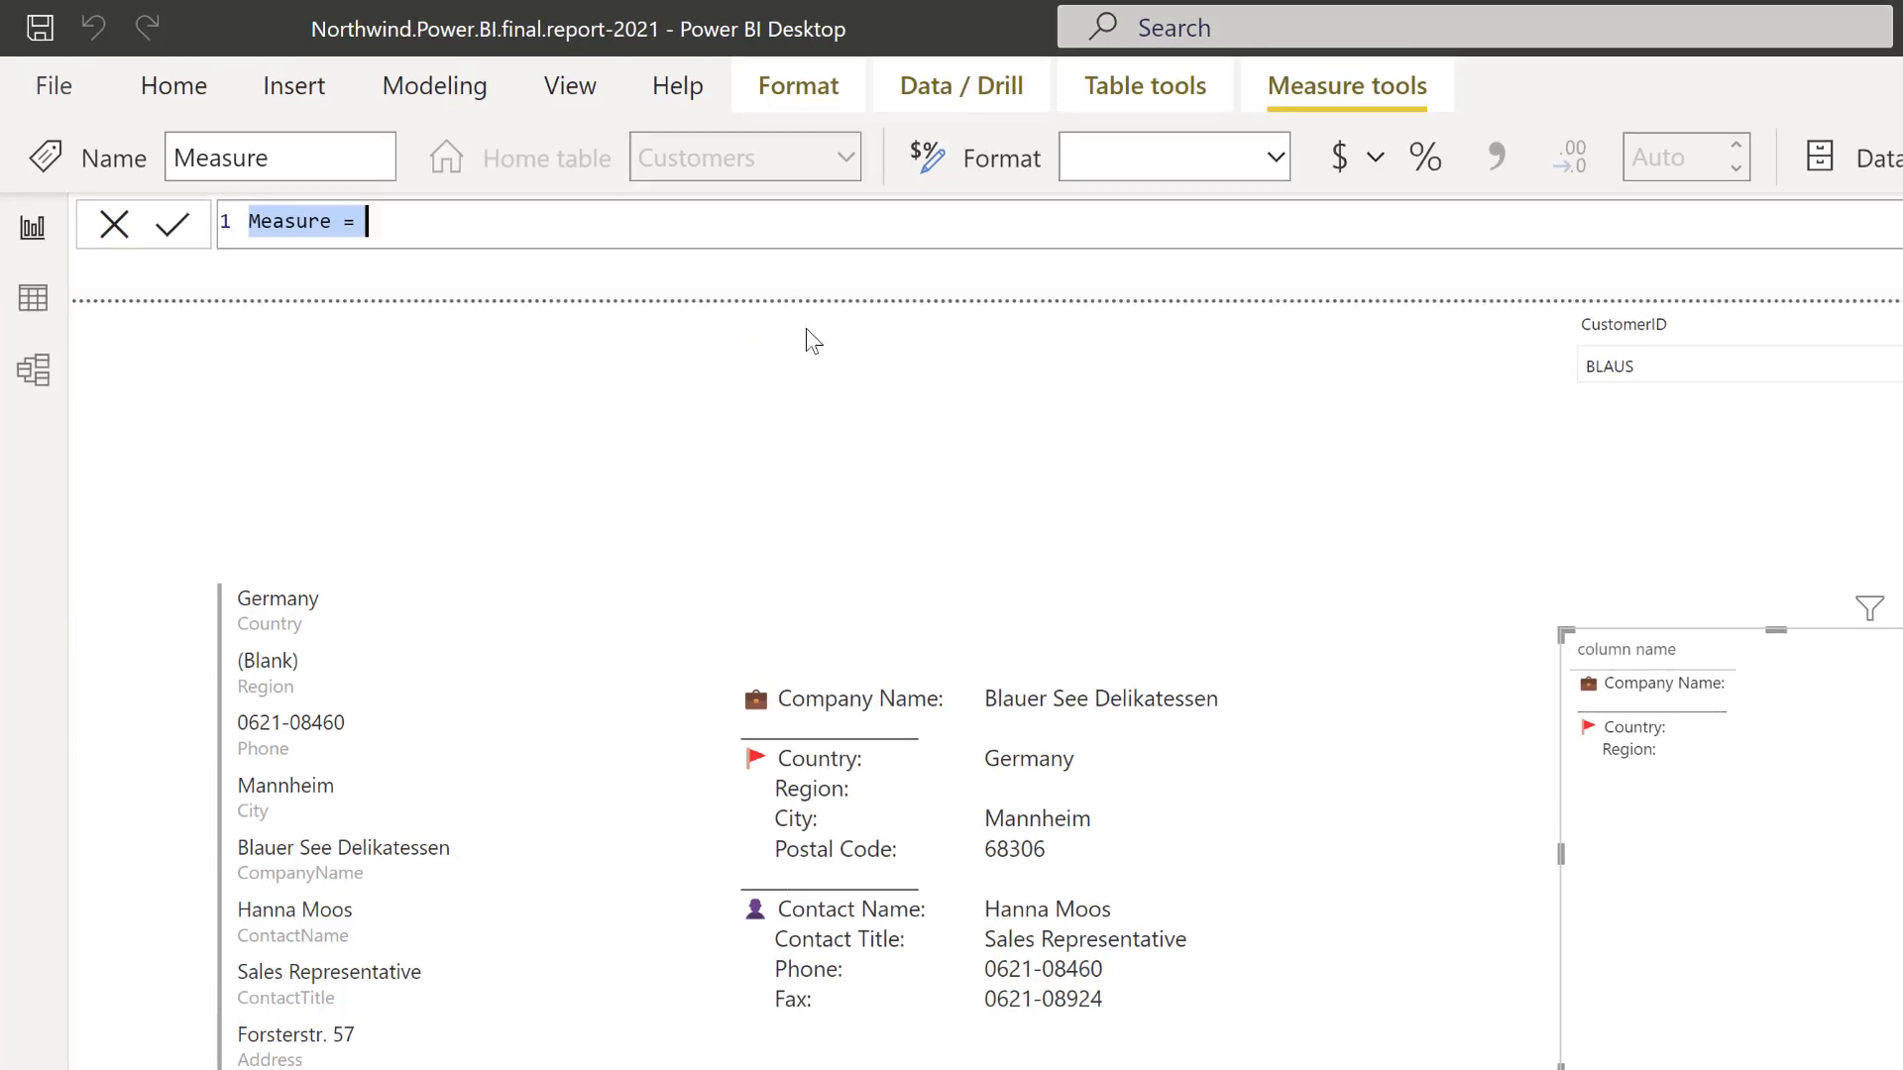
text(Colu)
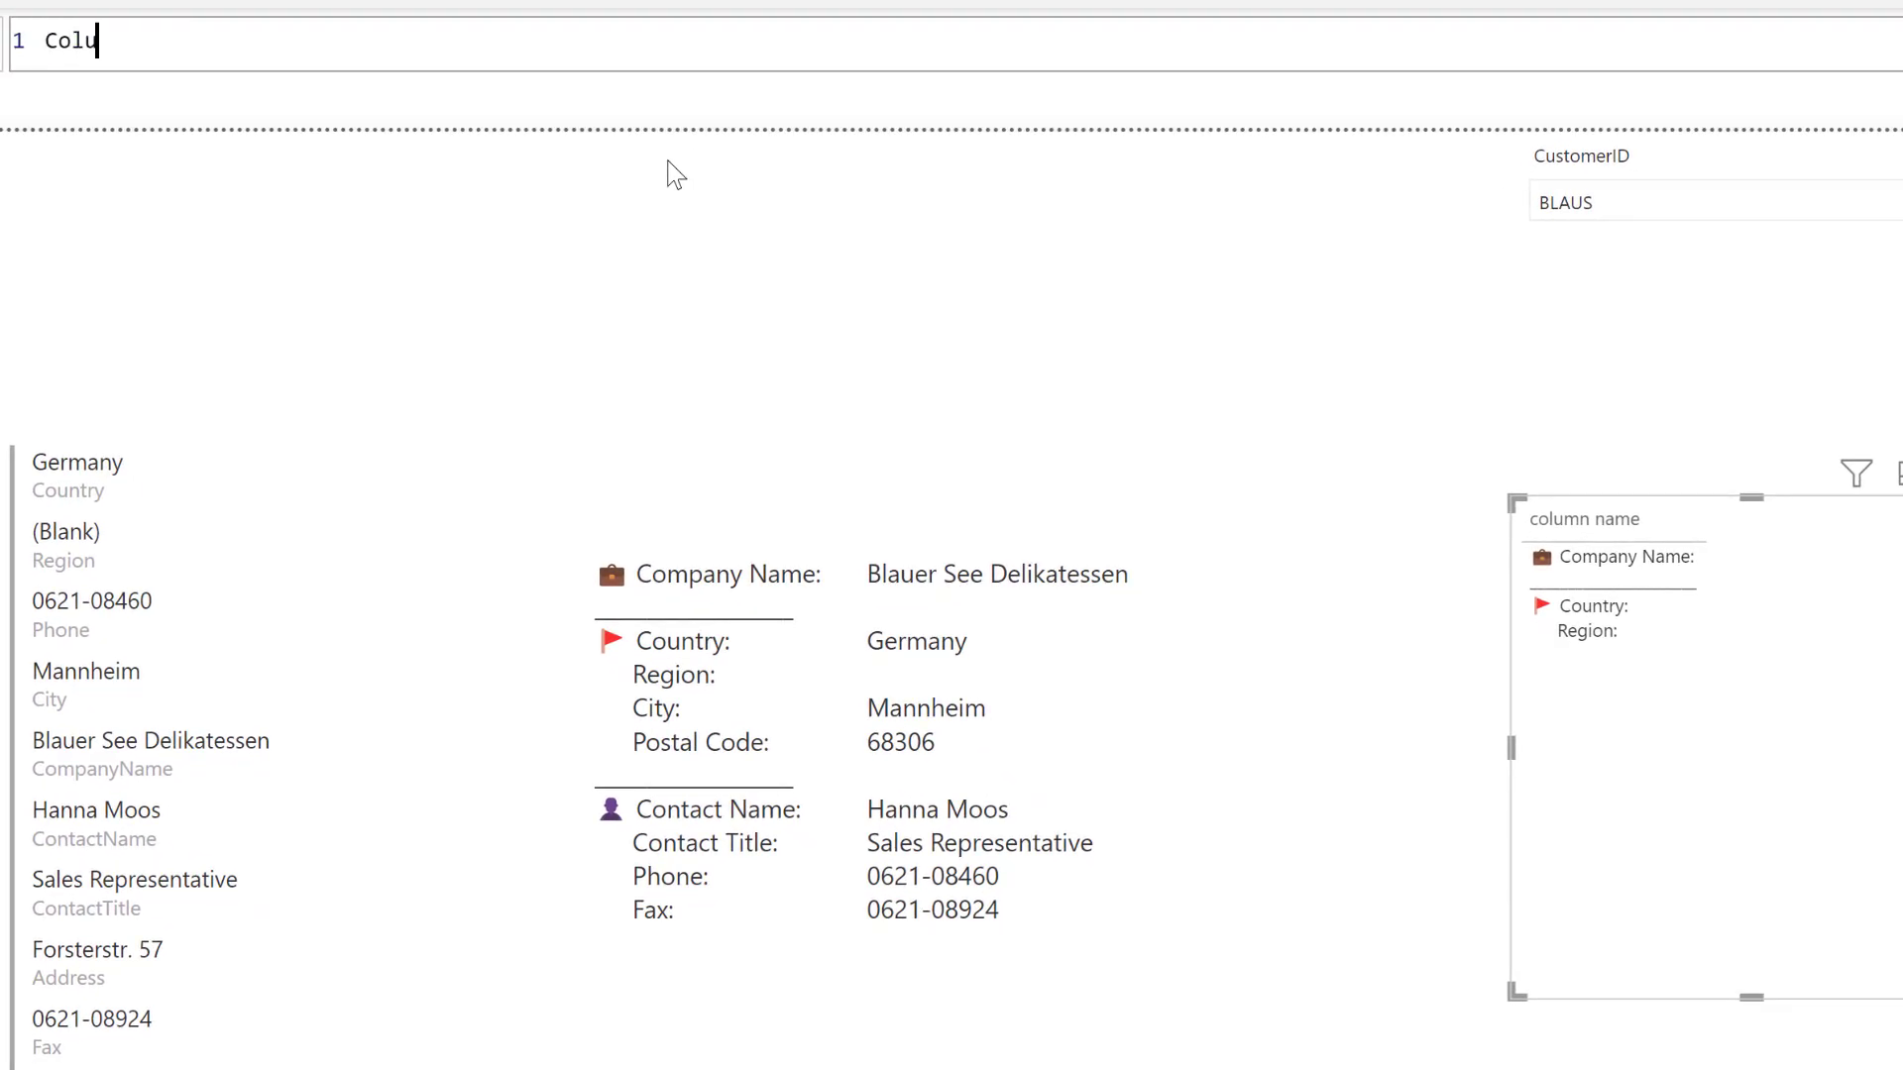
text(mn 2:=)
key(shift+Return)
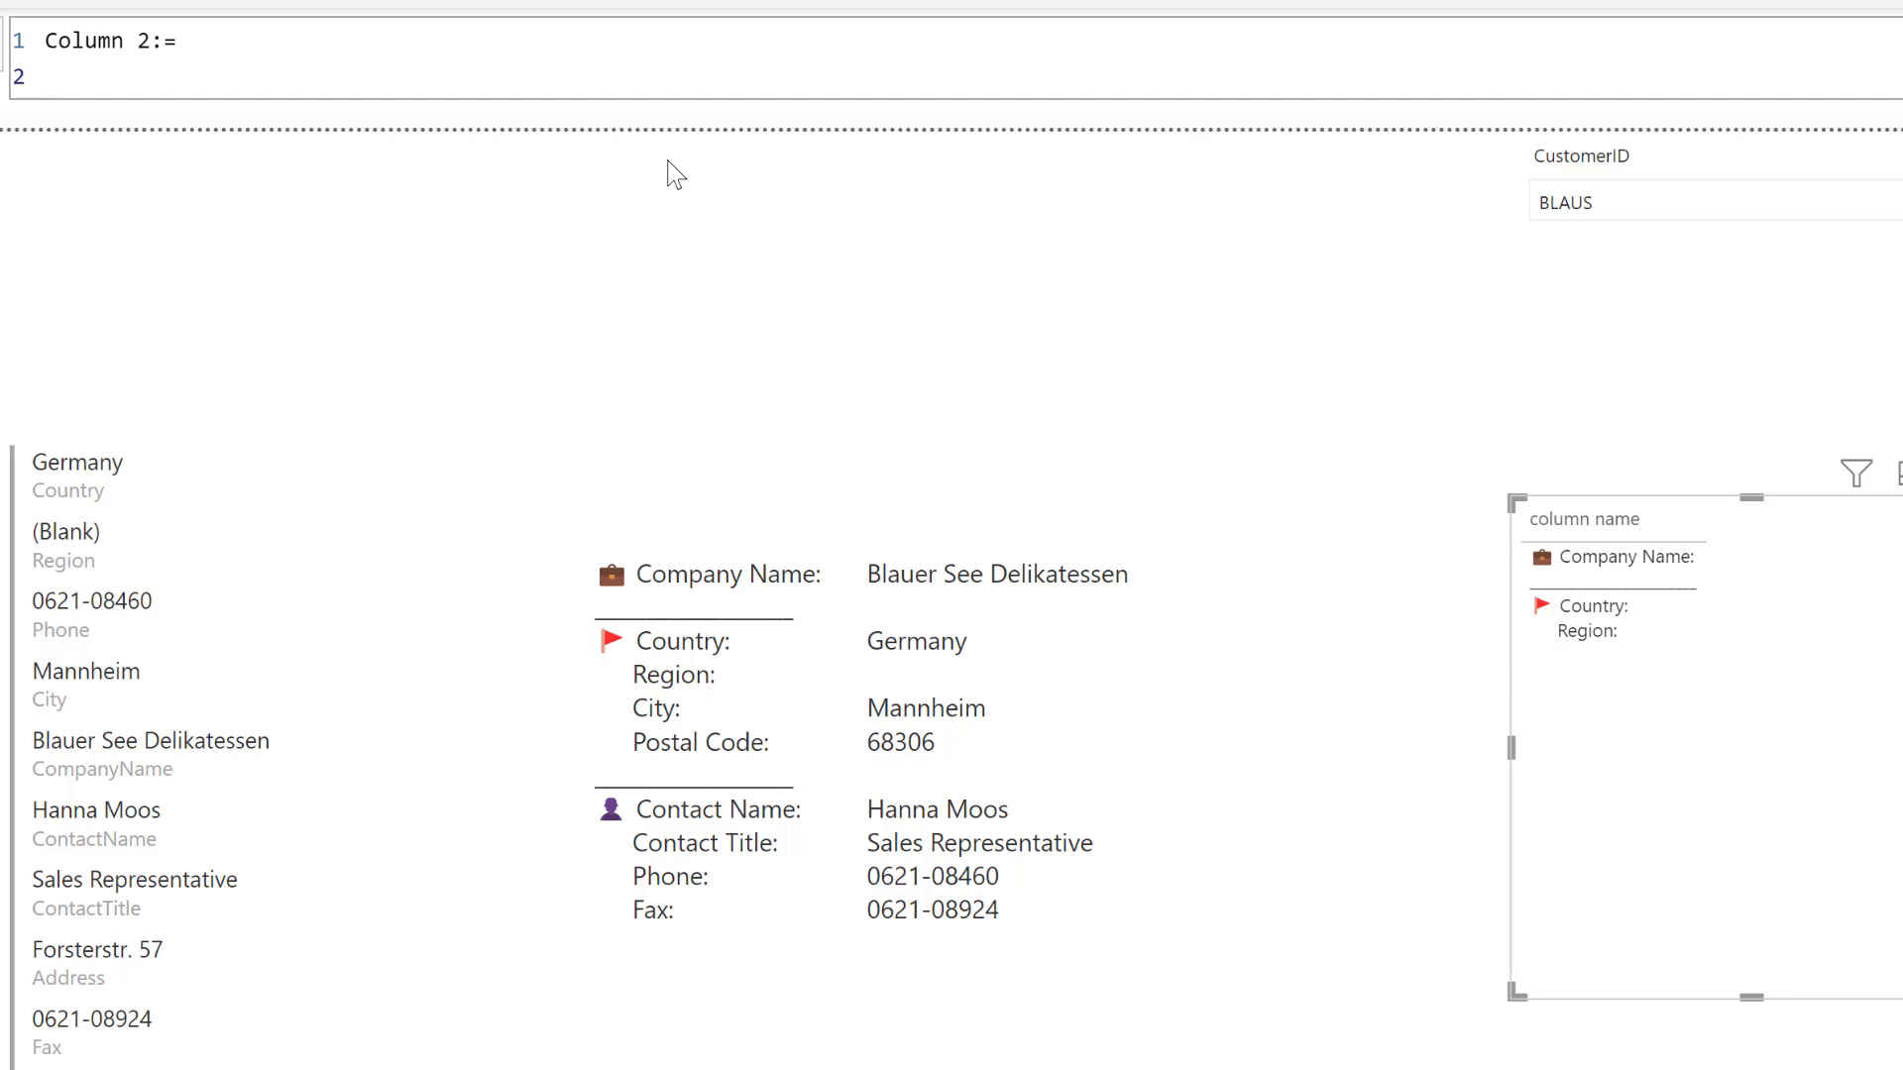
text(sele)
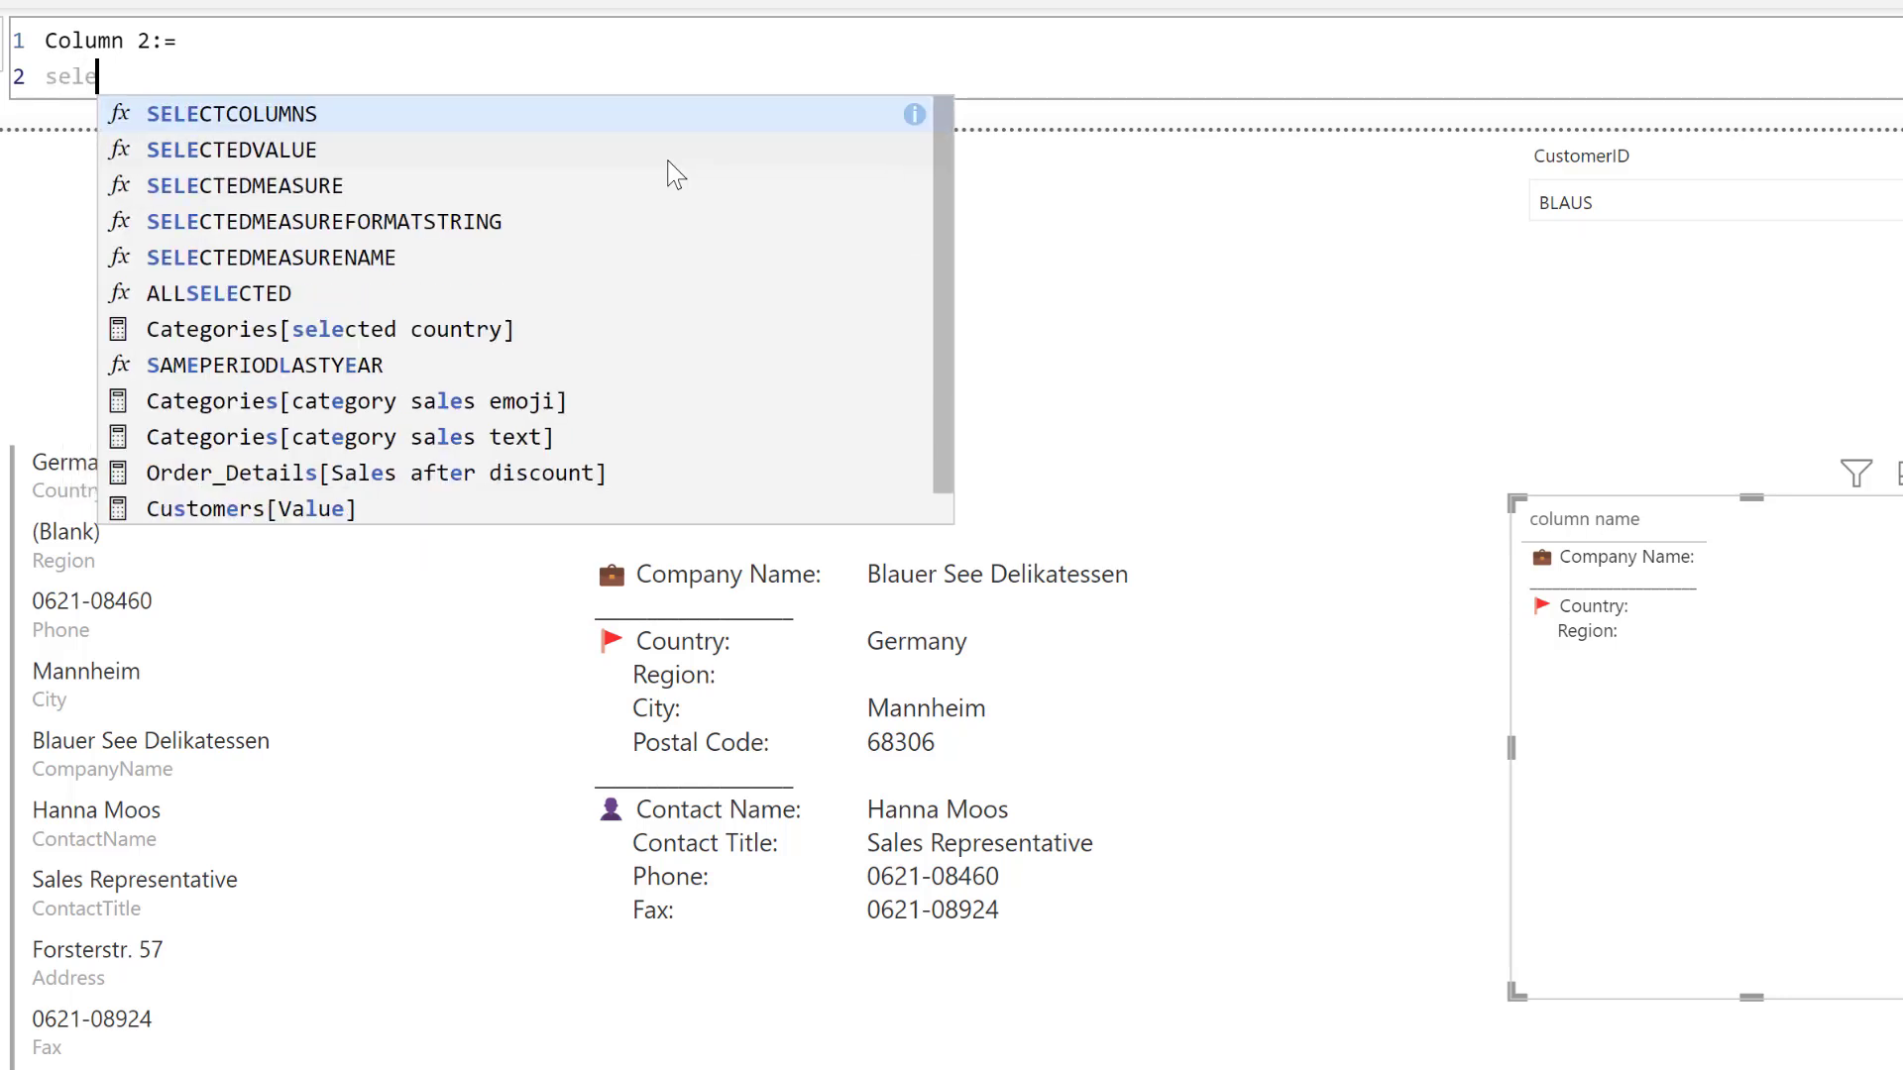
click(668, 158)
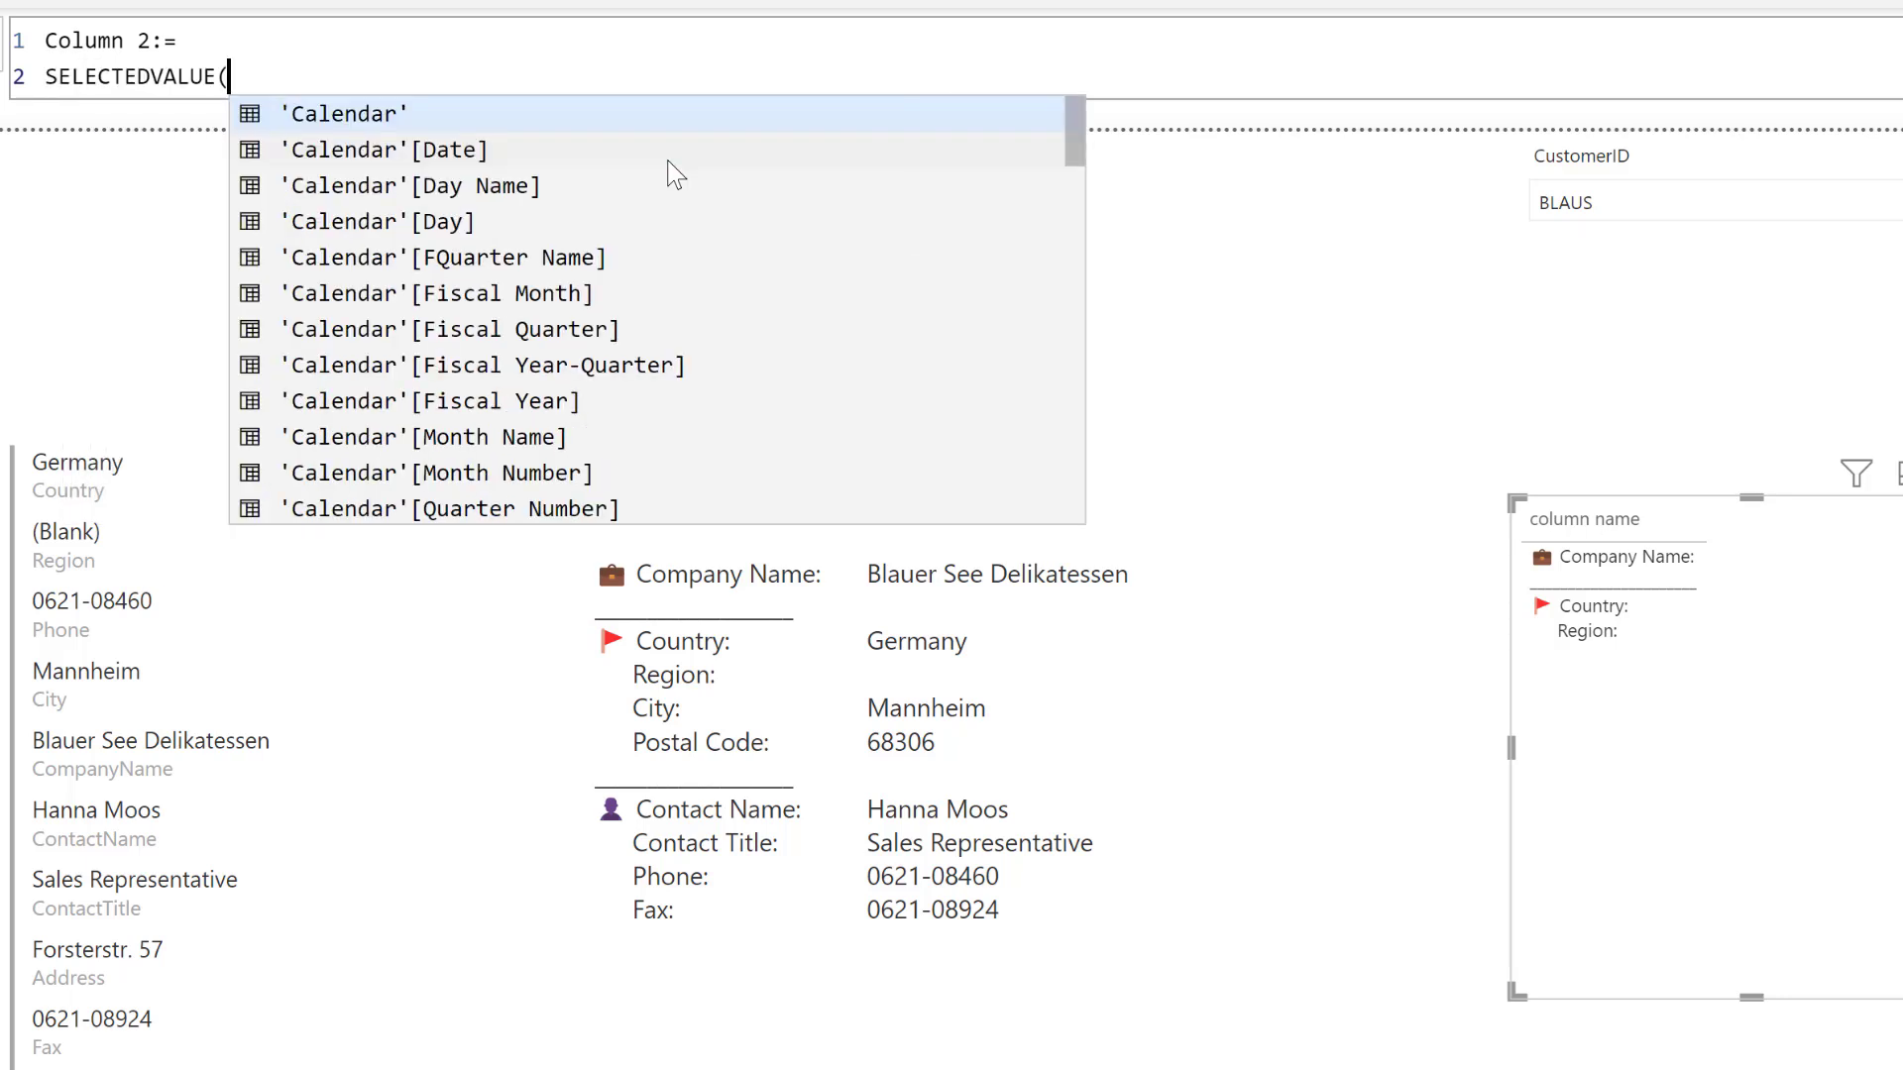
text(comp)
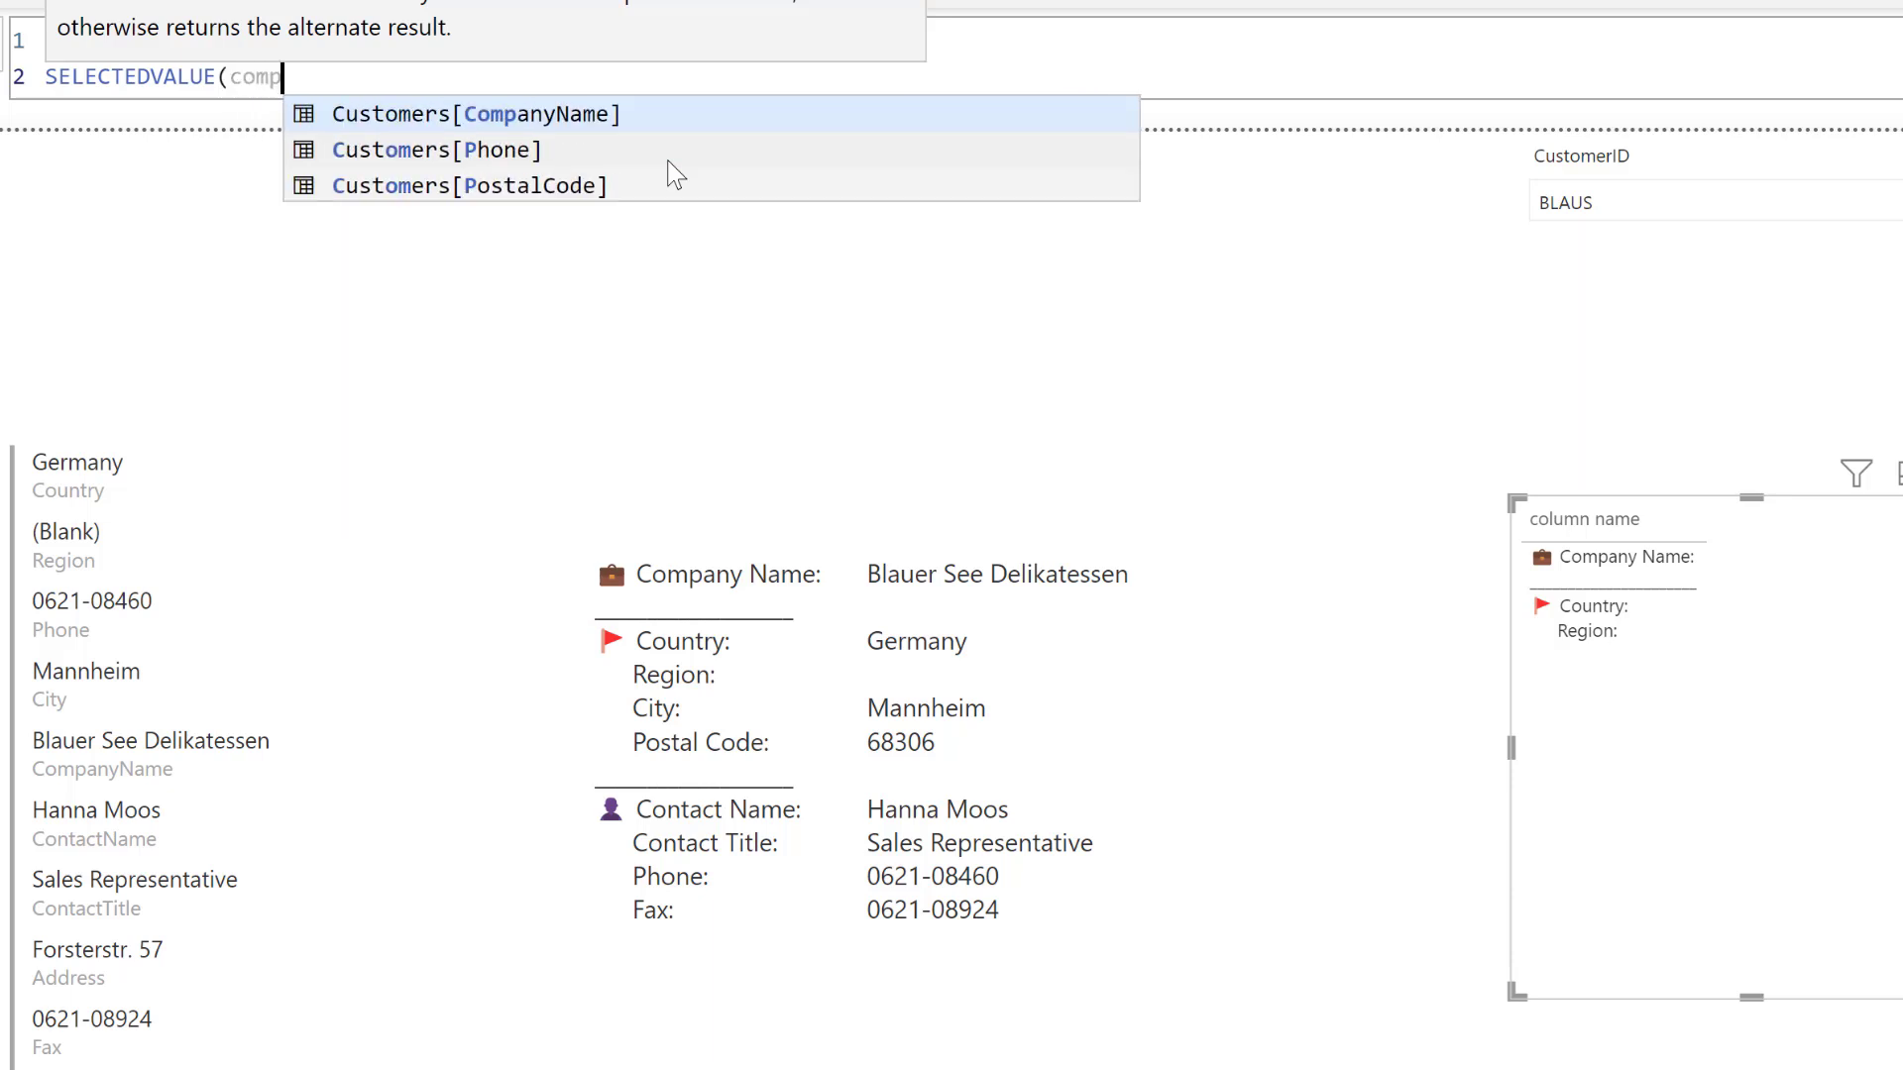
key(Tab)
text())
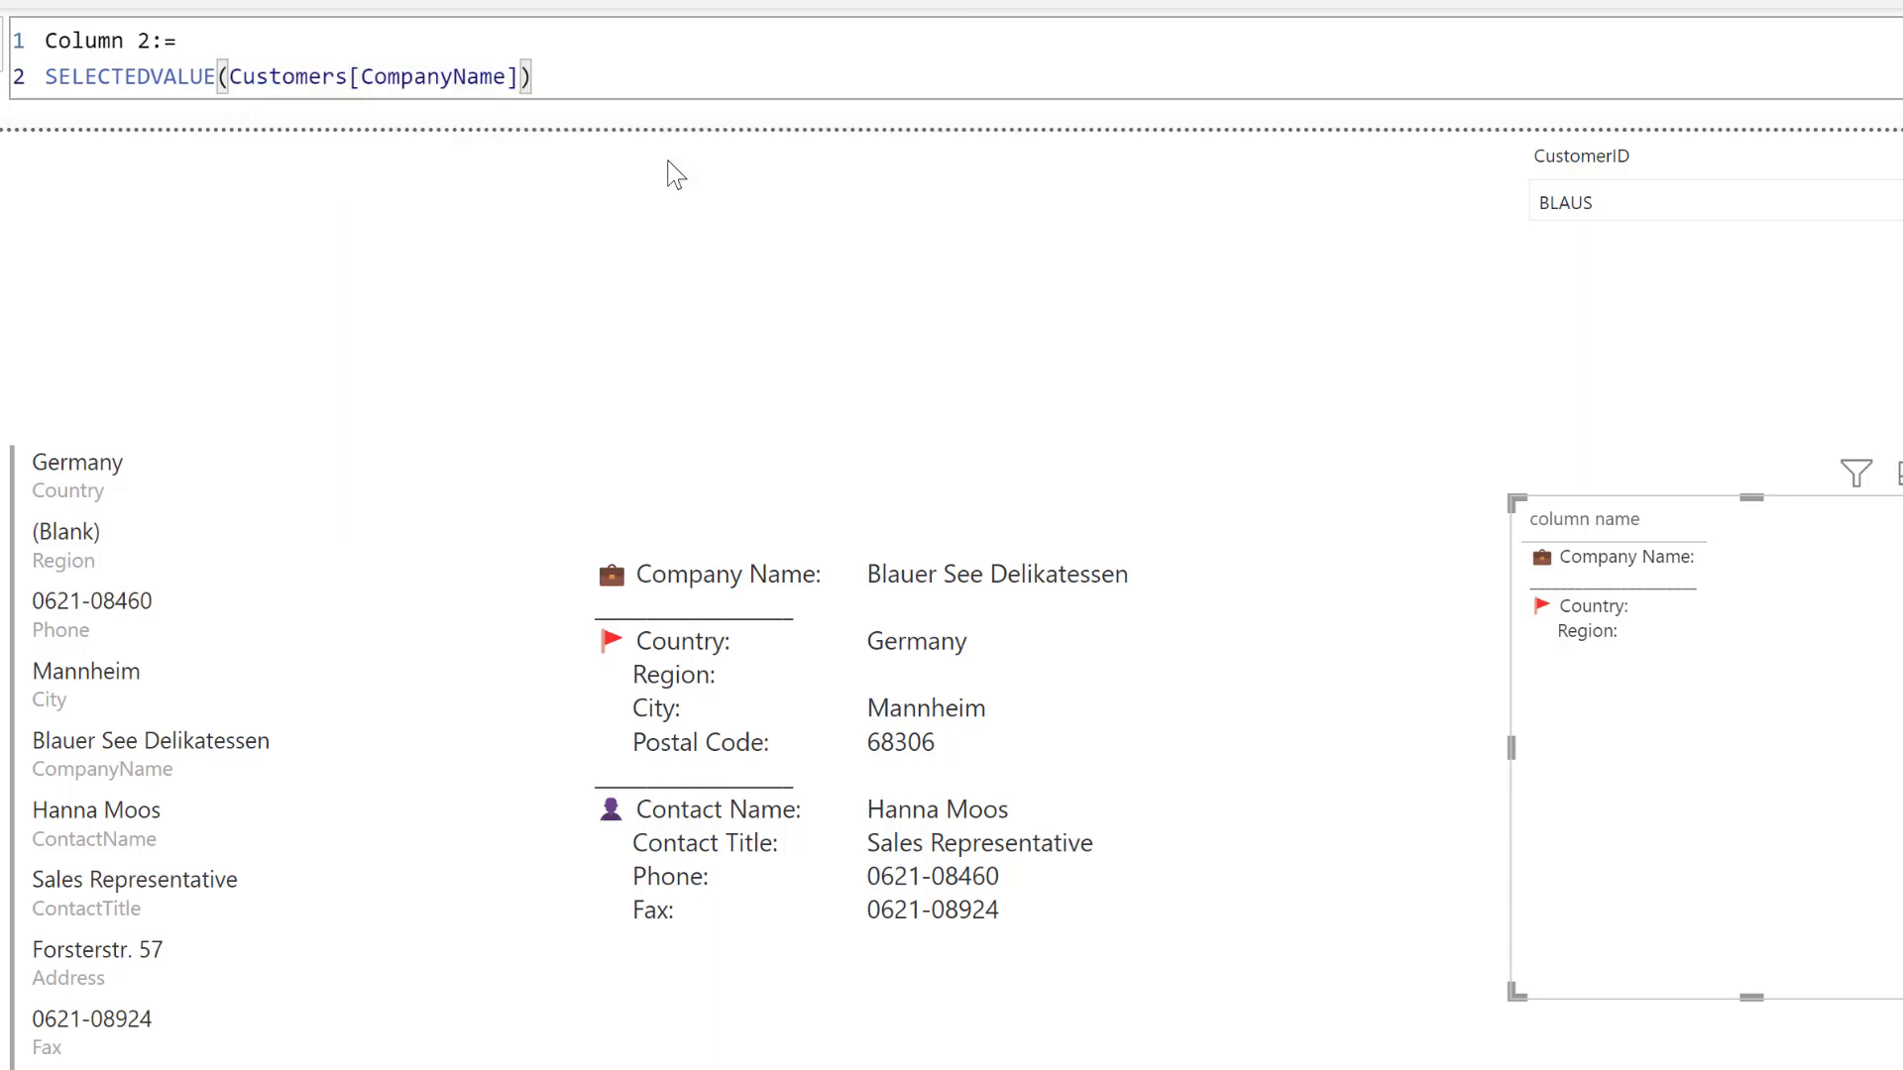
text(&ui)
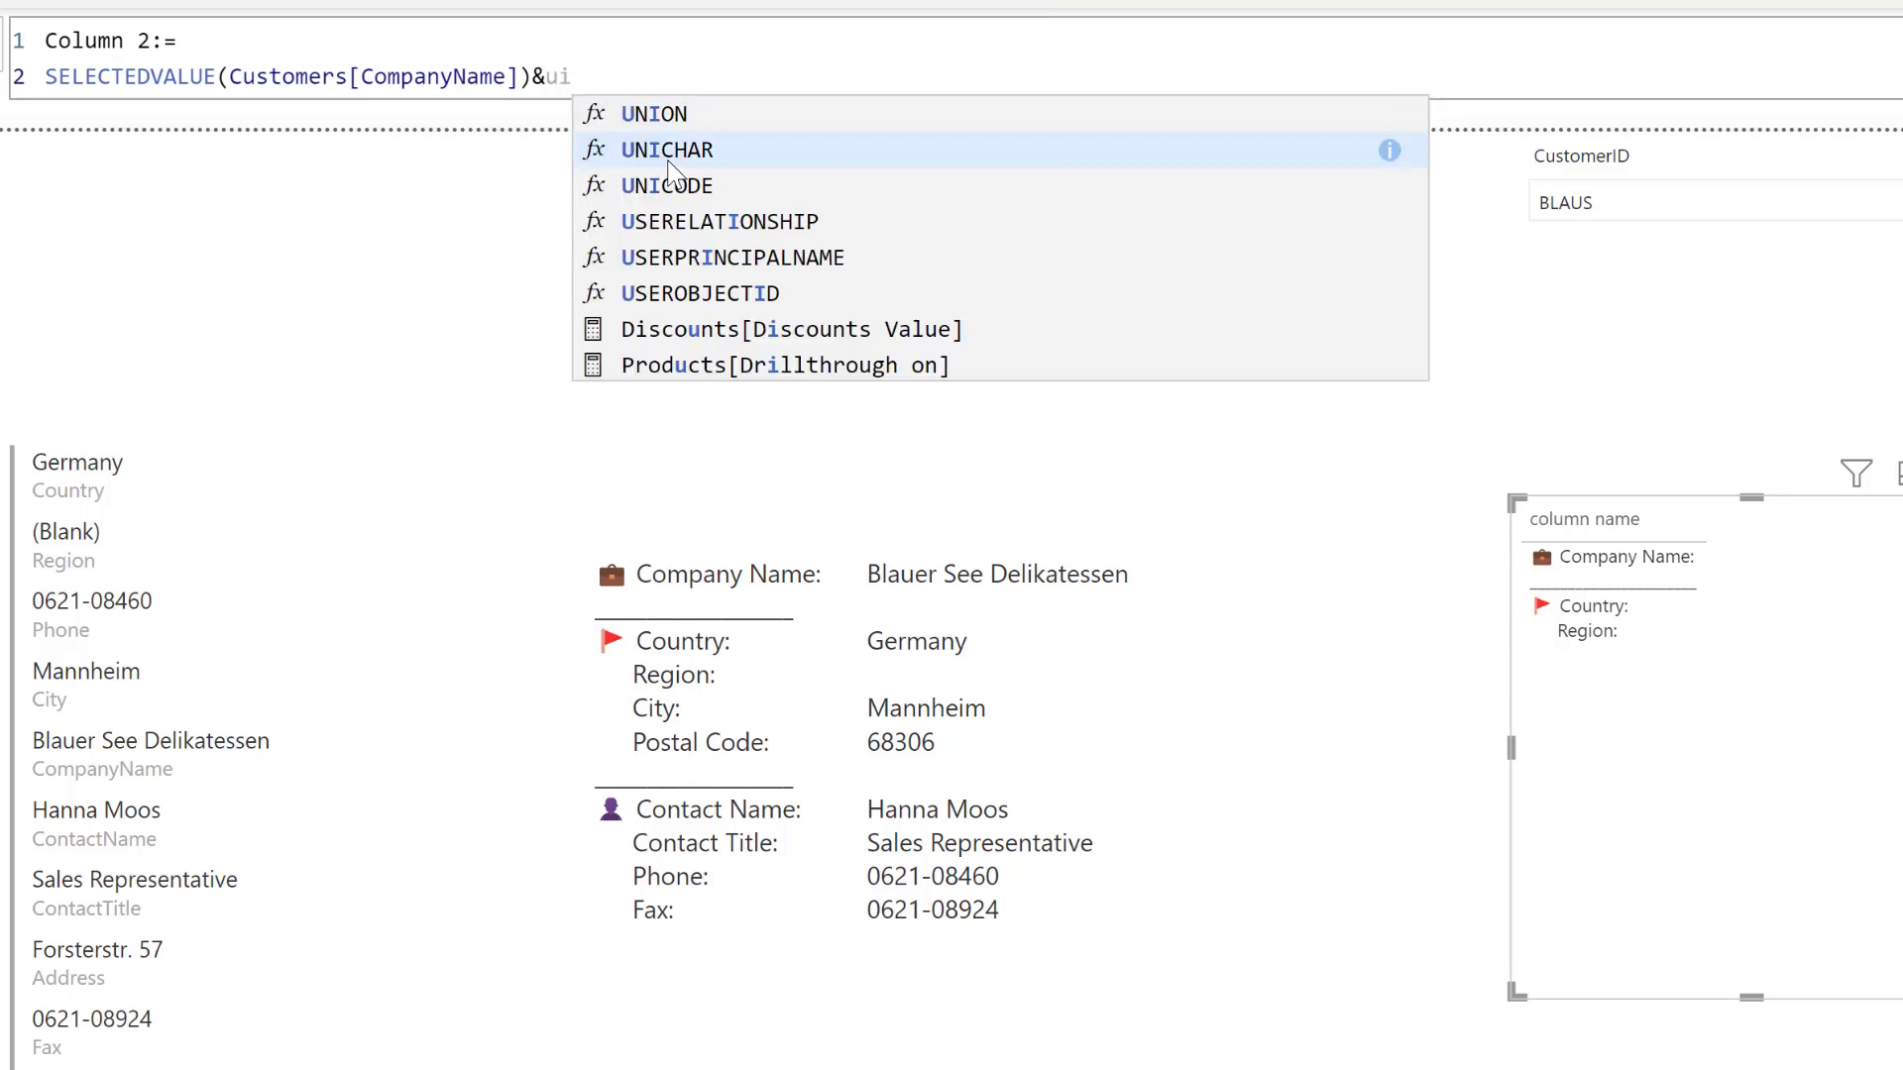
click(667, 158)
text(10))
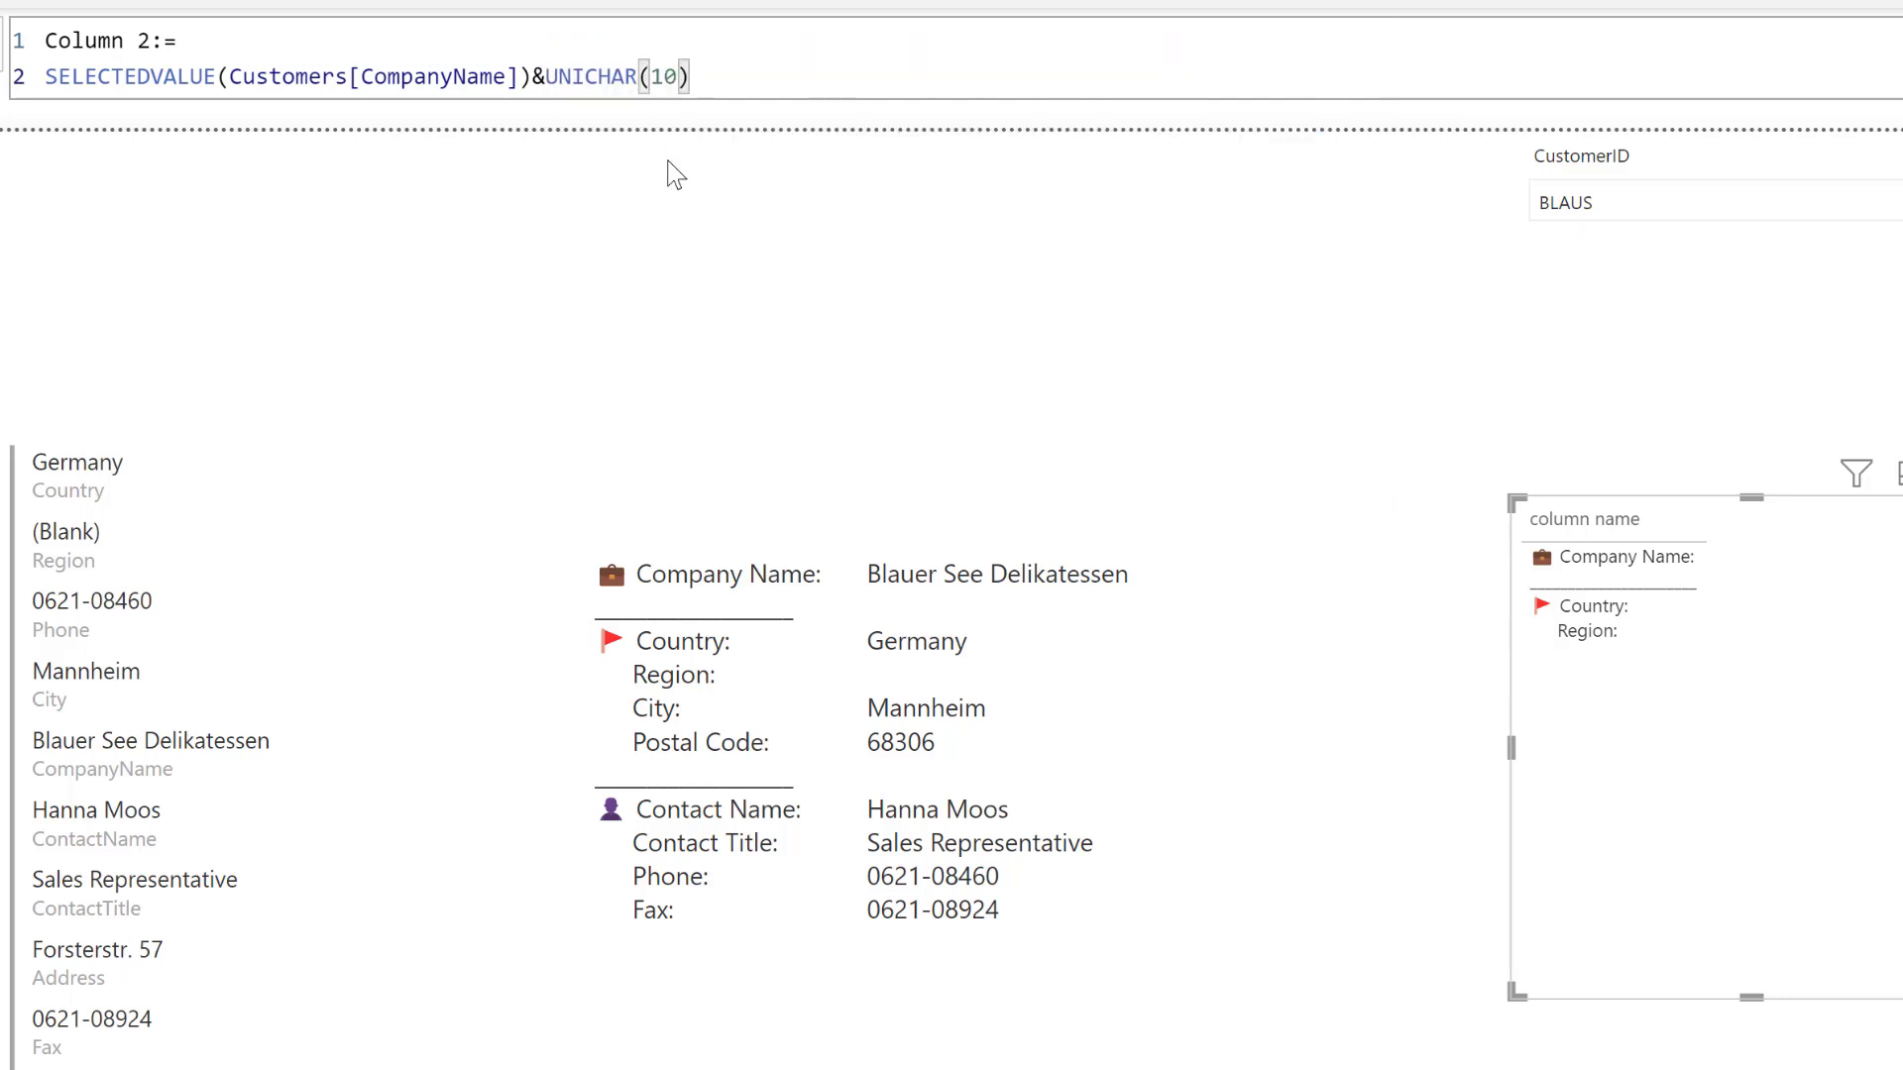
key(Return)
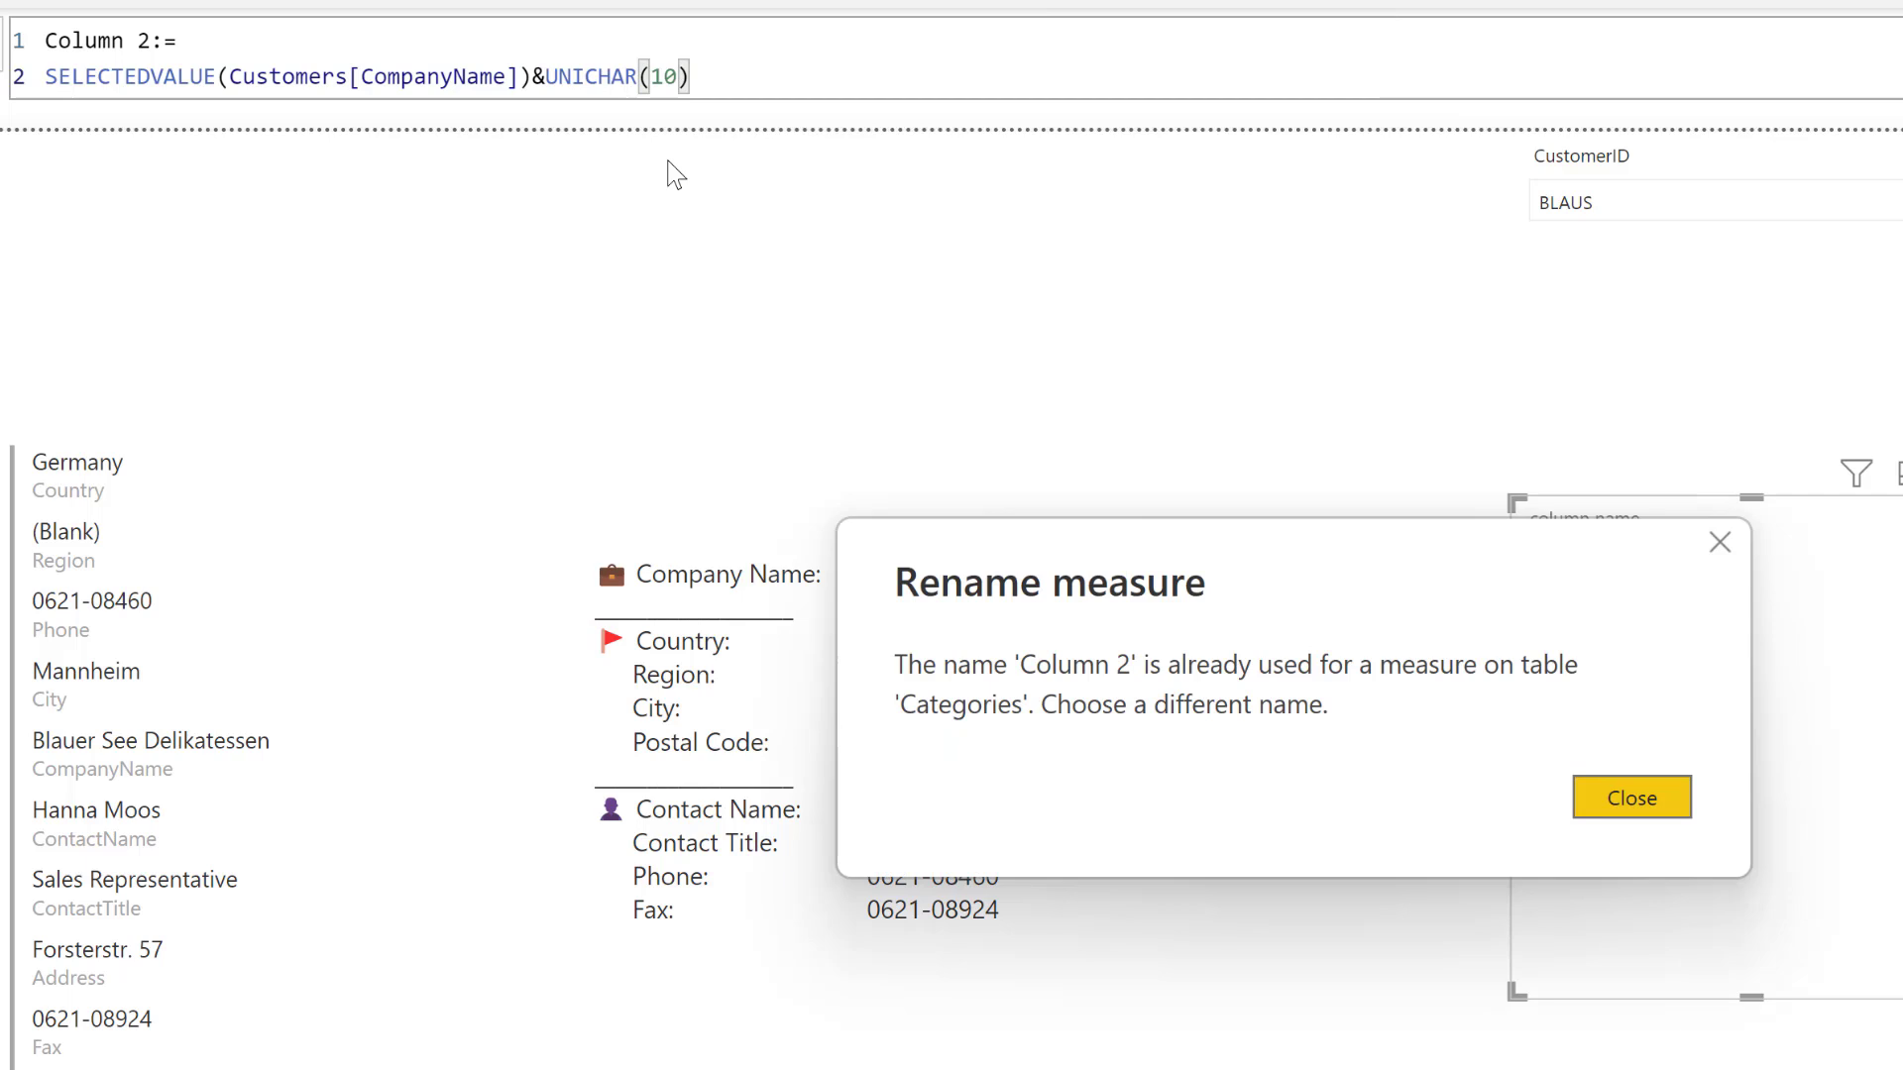
Rename the measure to Column 2_, add it to the table visual, and widen the column
click(1625, 795)
click(154, 36)
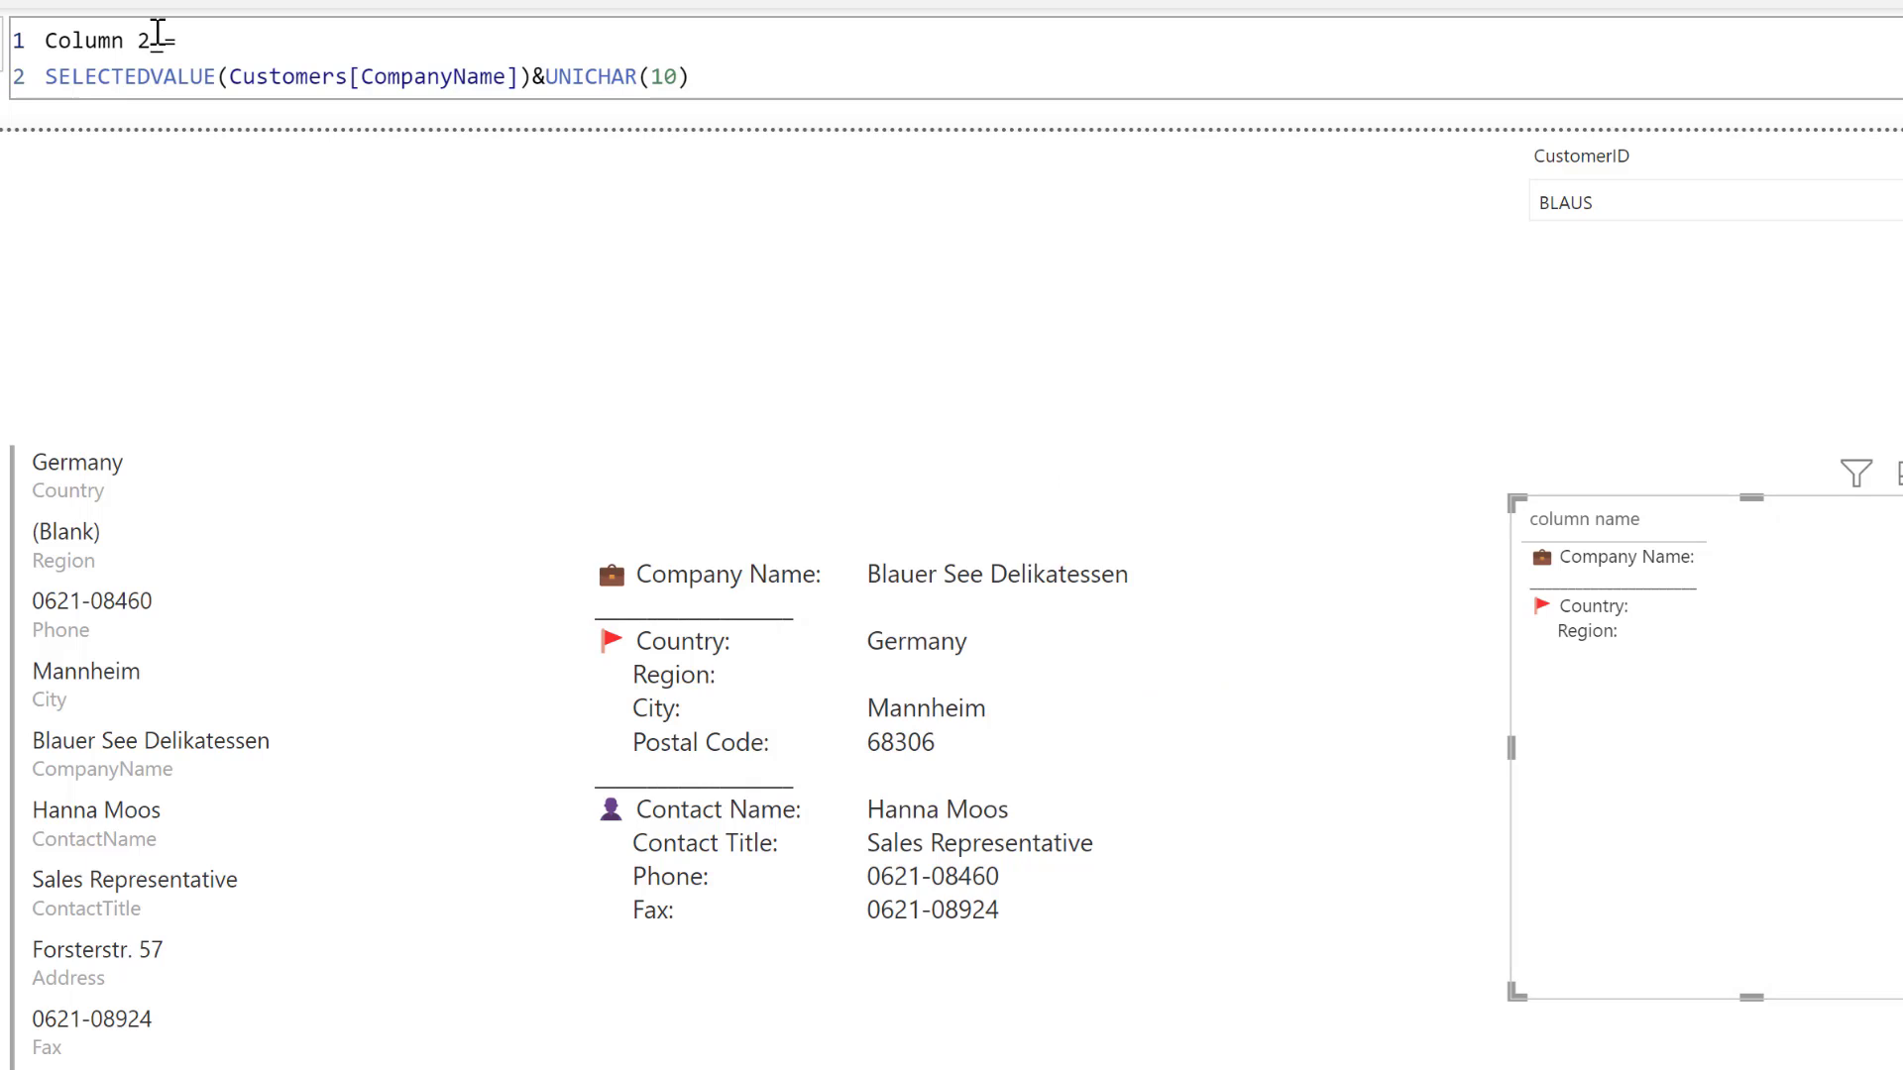
click(640, 76)
drag(1902, 827, 1862, 816)
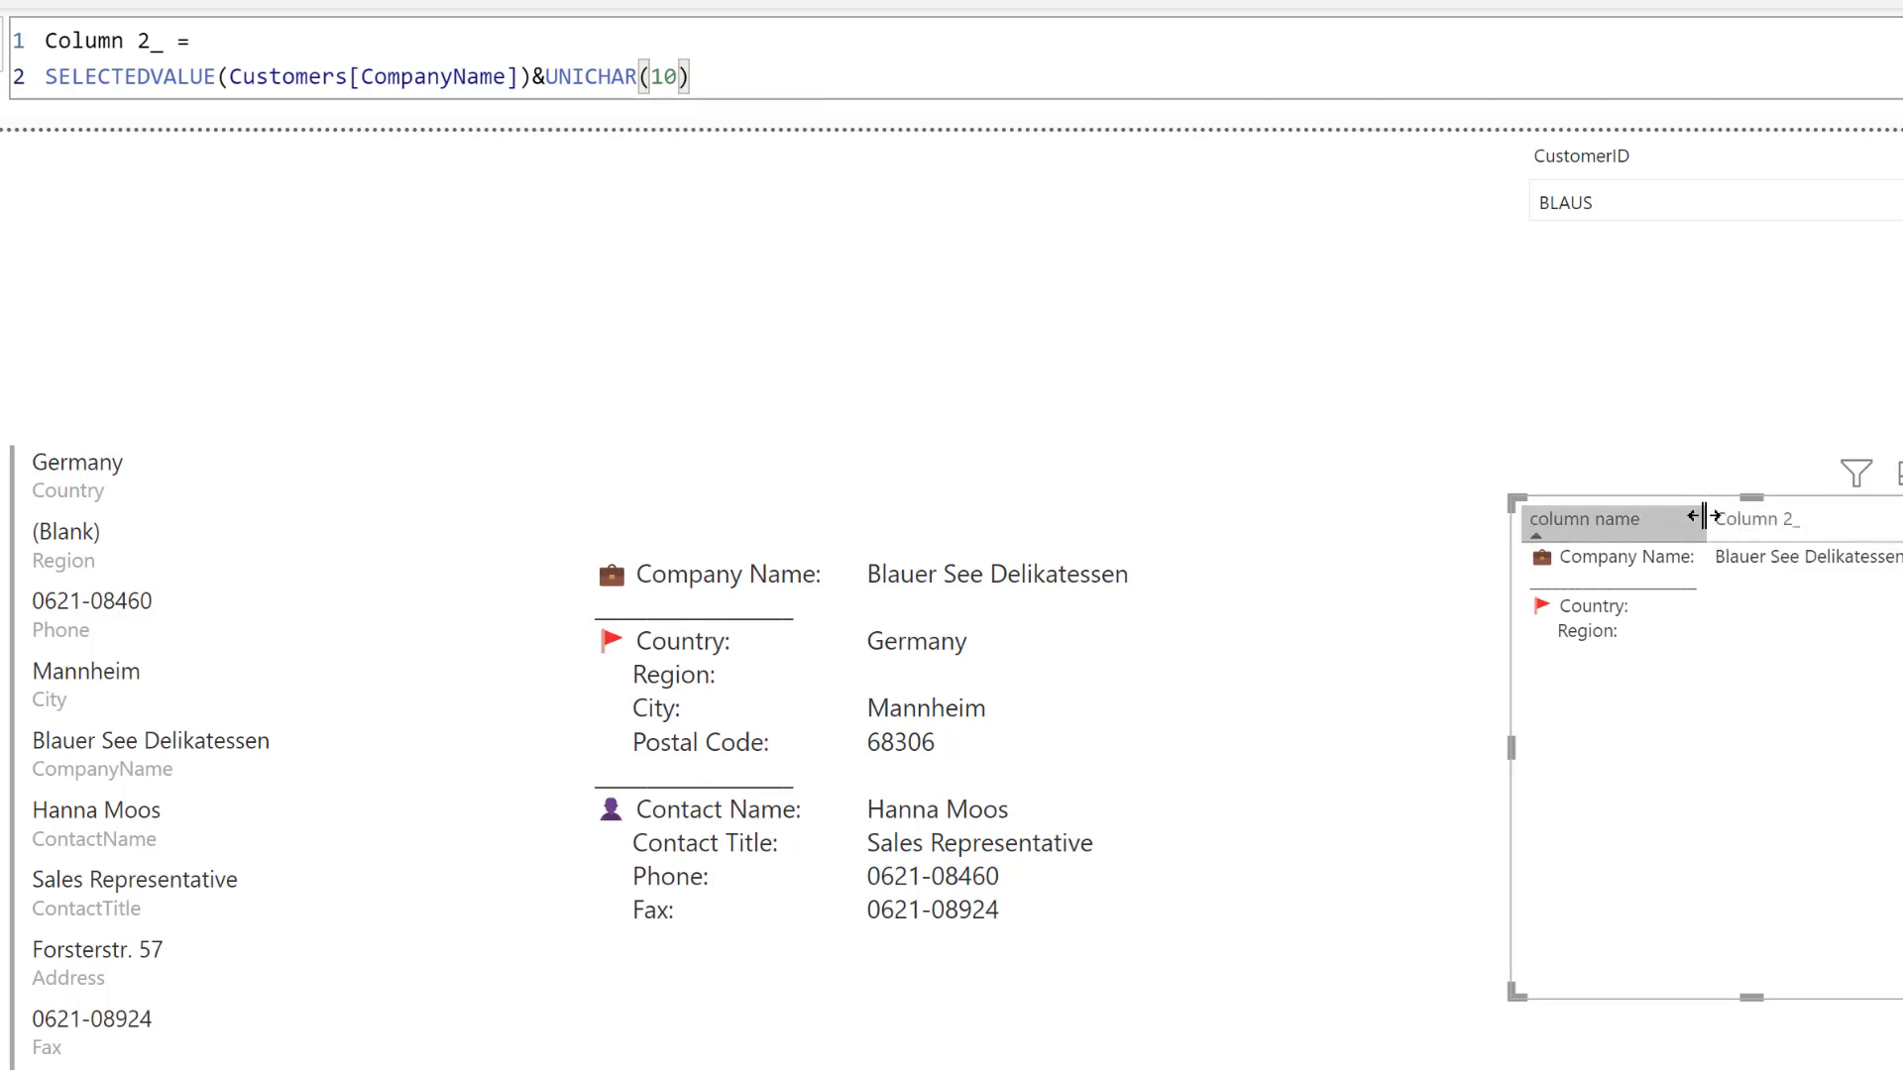
double_click(1711, 517)
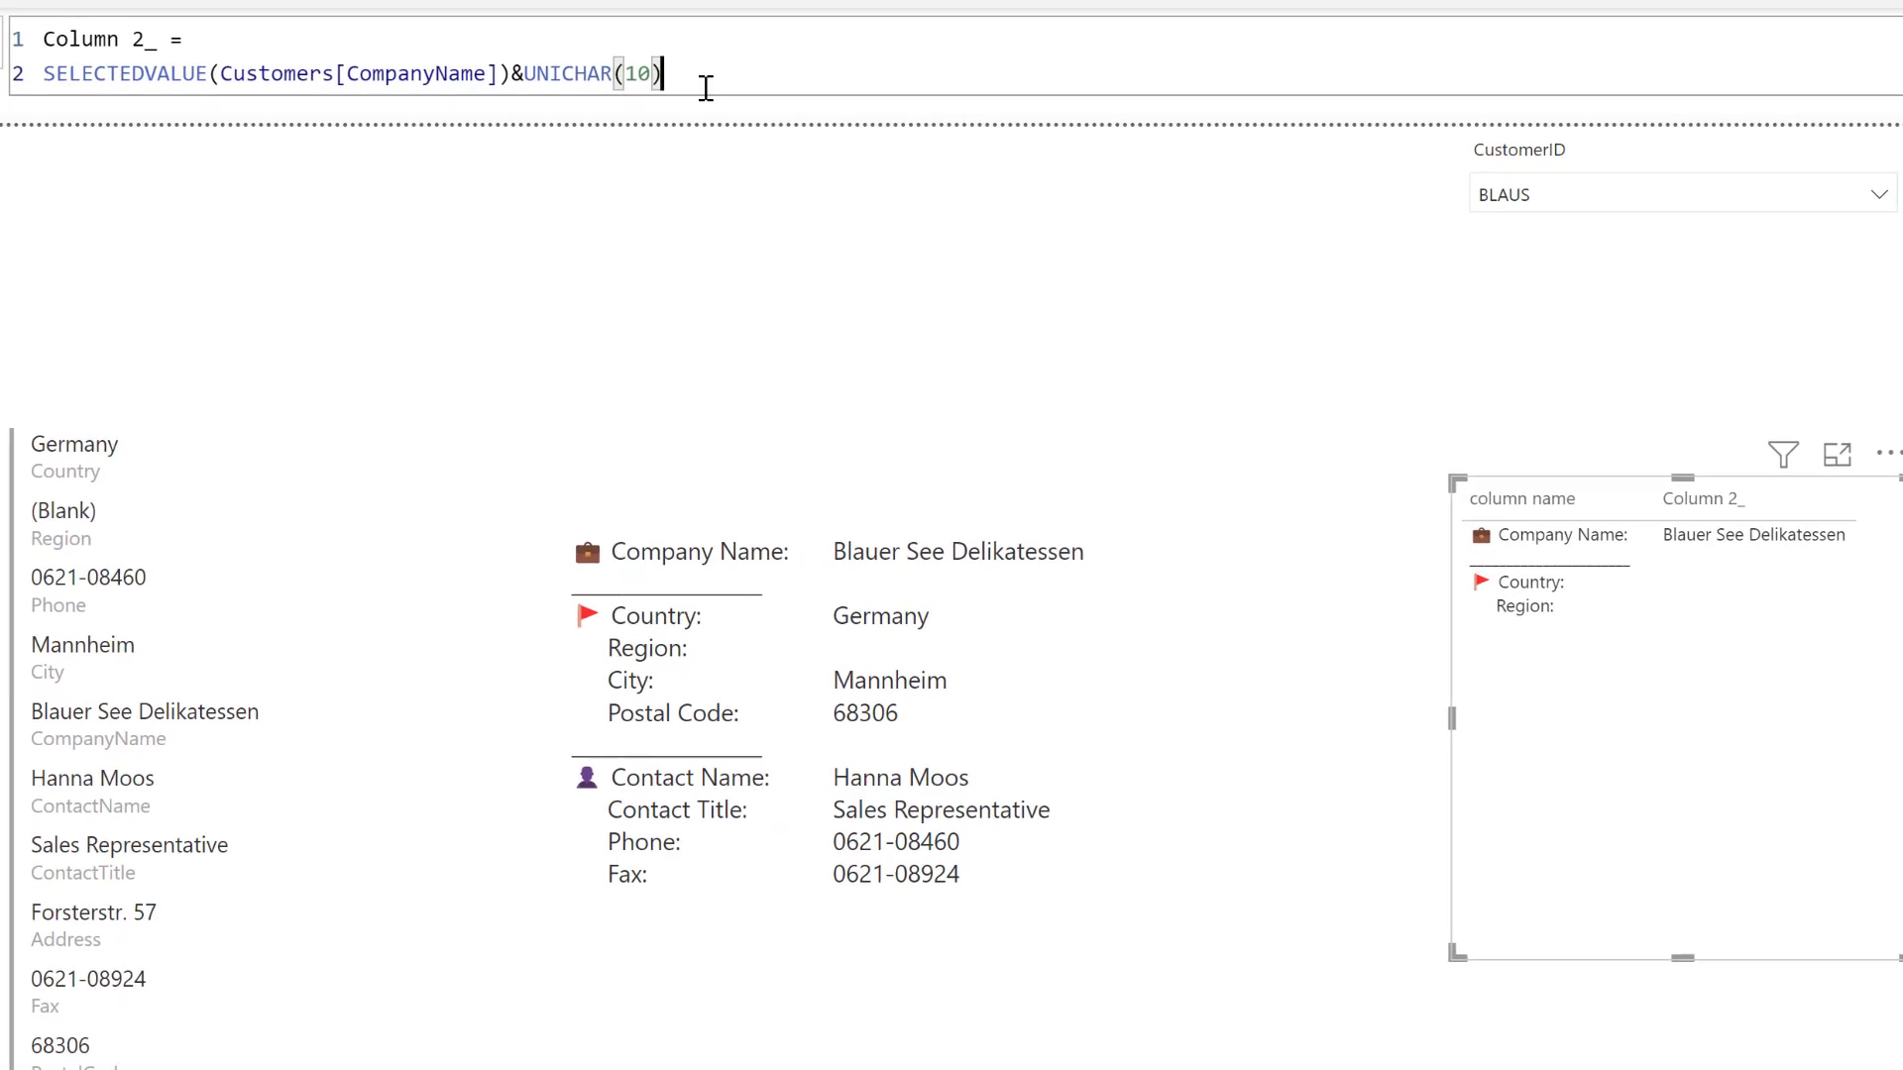
Append &UNICHAR(10)& to the Column 2_ formula to insert a blank line
text(&)
key(shift+Return)
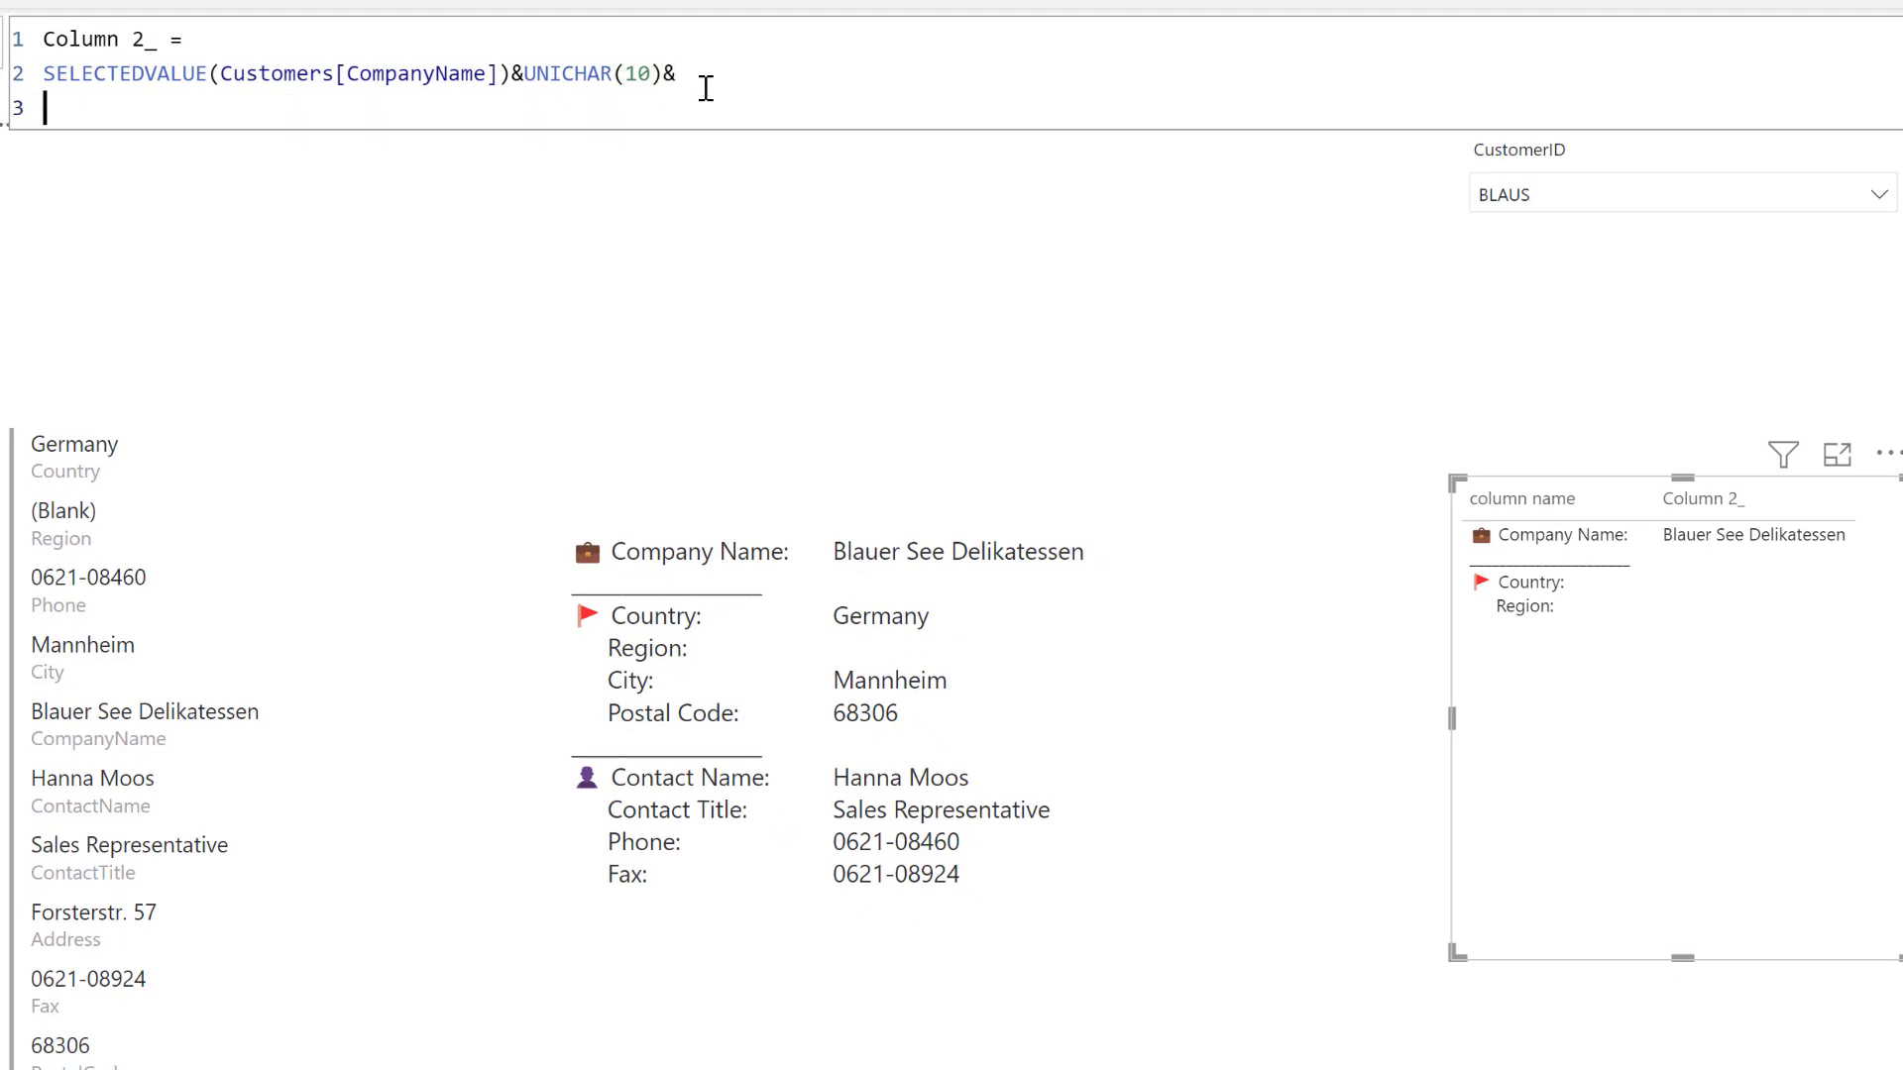
text(uni)
key(Down)
key(Tab)
text(1)
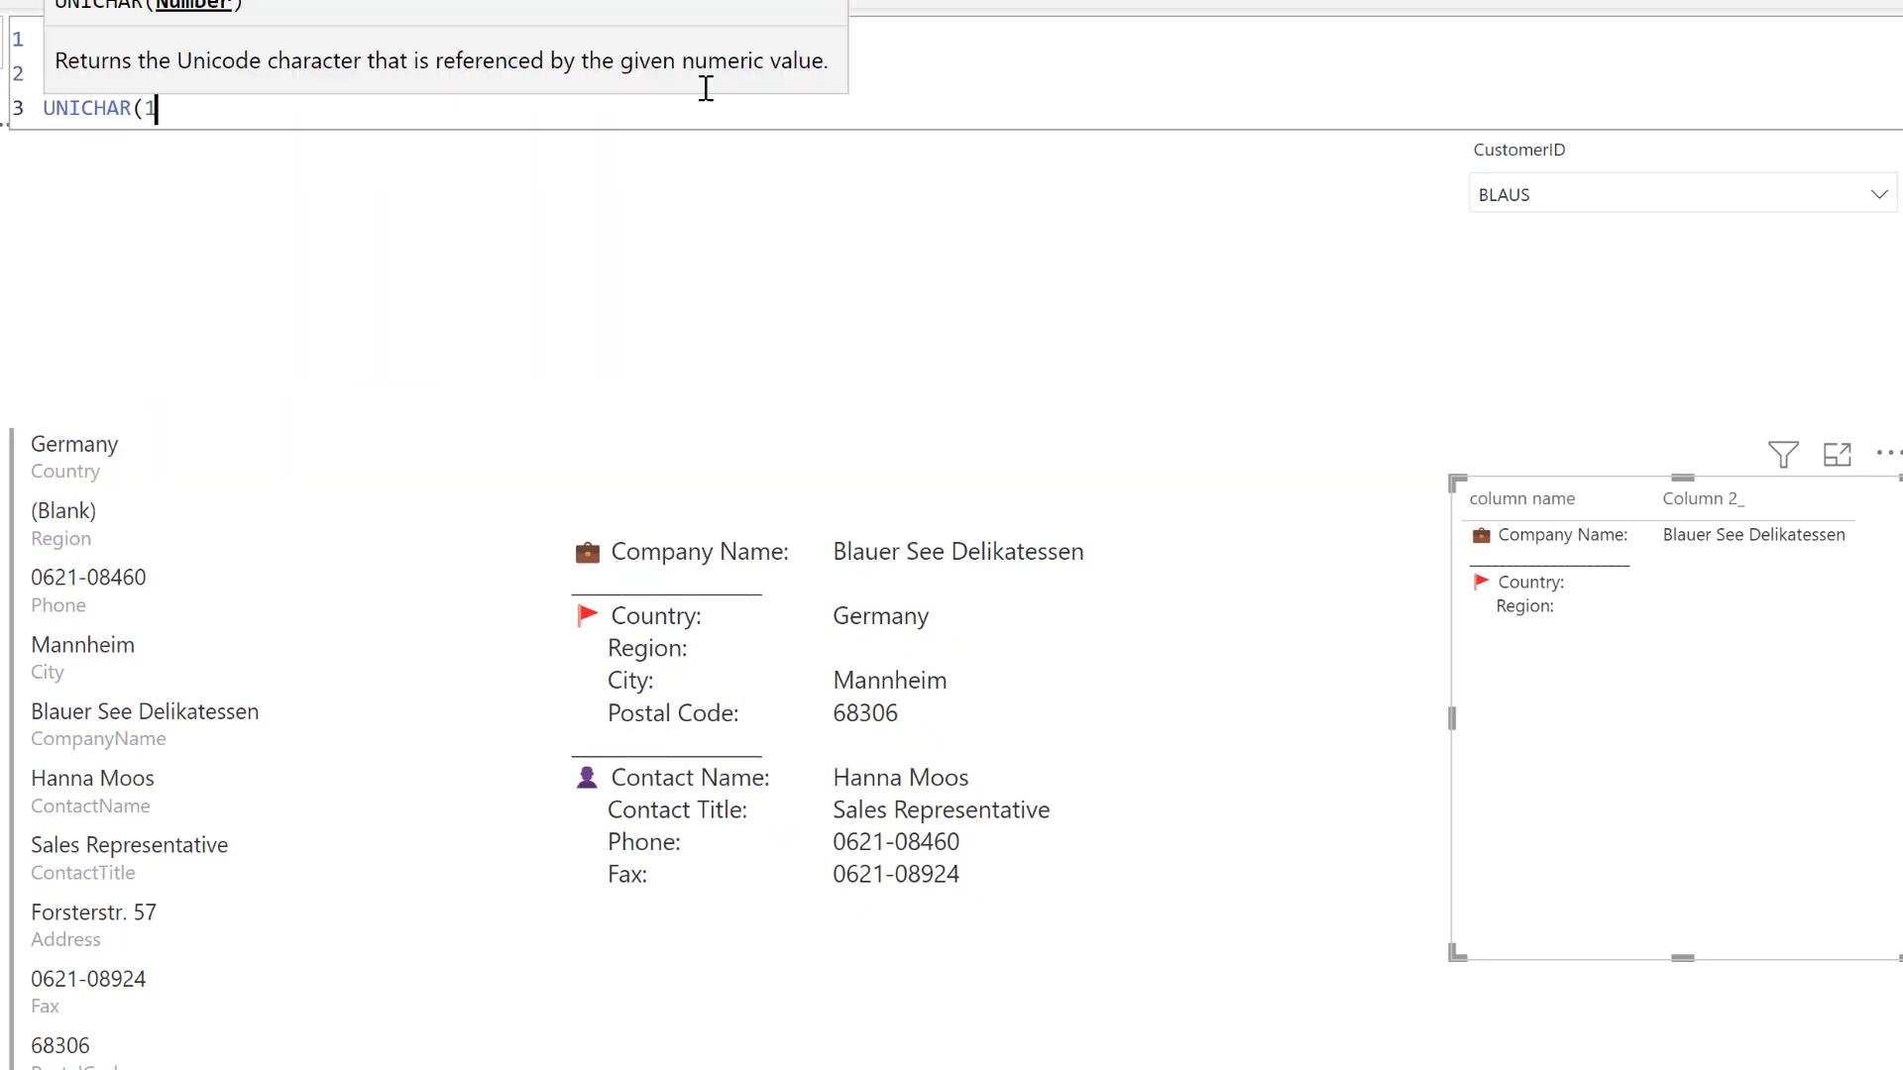
text(0)&)
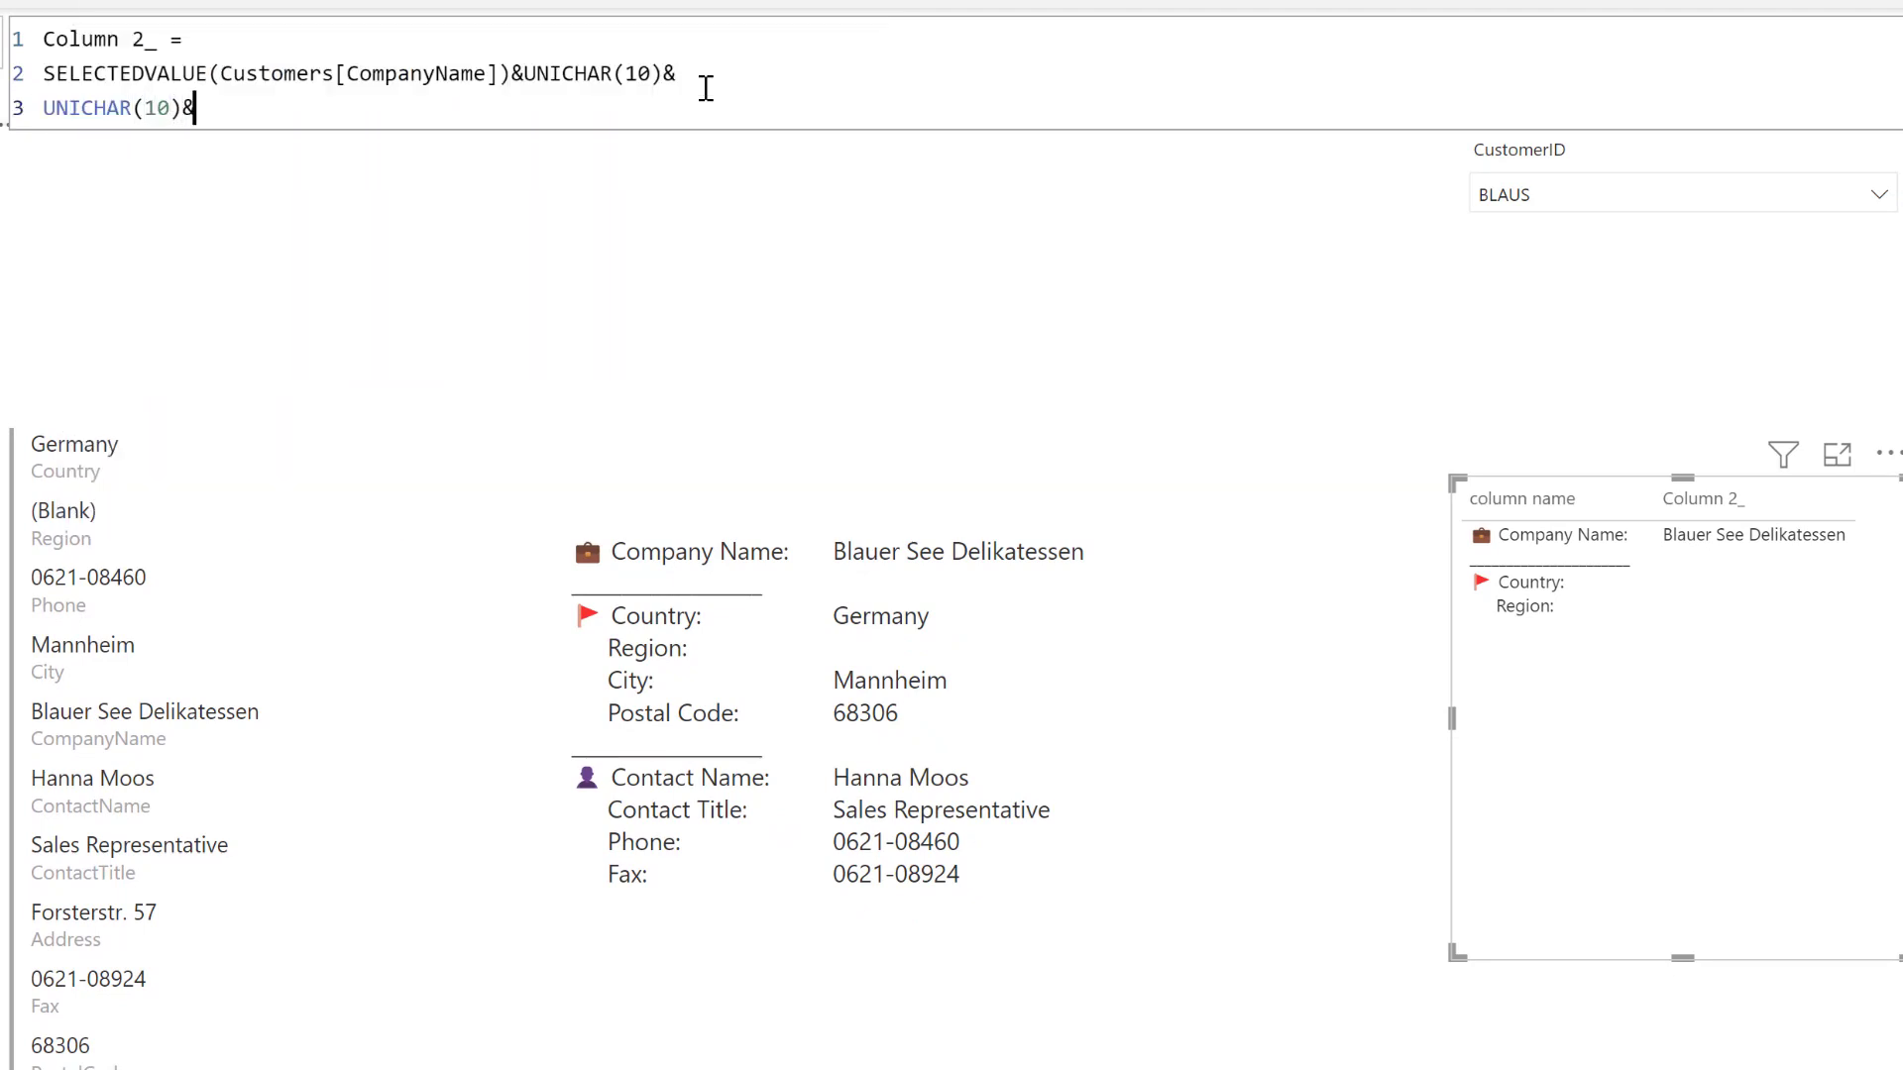
key(shift+Return)
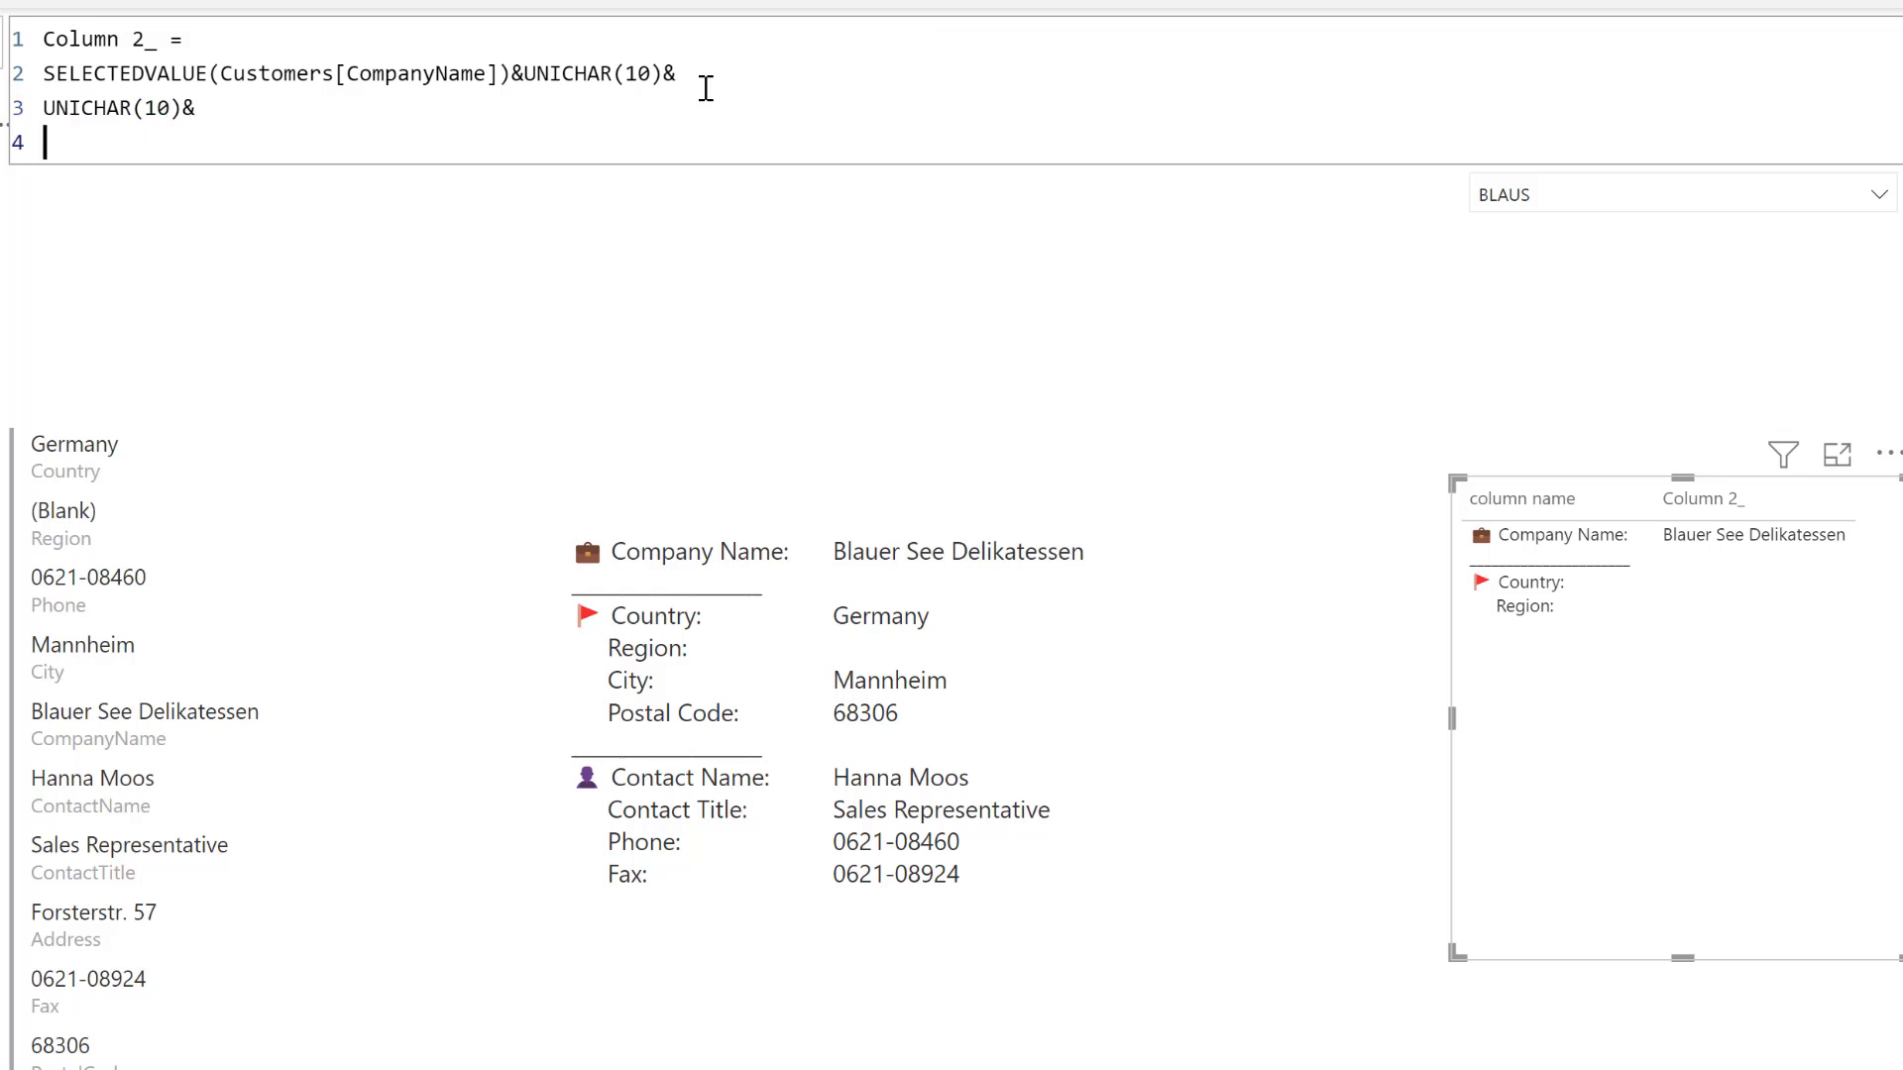
Copy the SELECTEDVALUE CompanyName line onto line 4, switching it to Customers[Country]
text(s)
drag(677, 73, 34, 74)
key(ctrl+c)
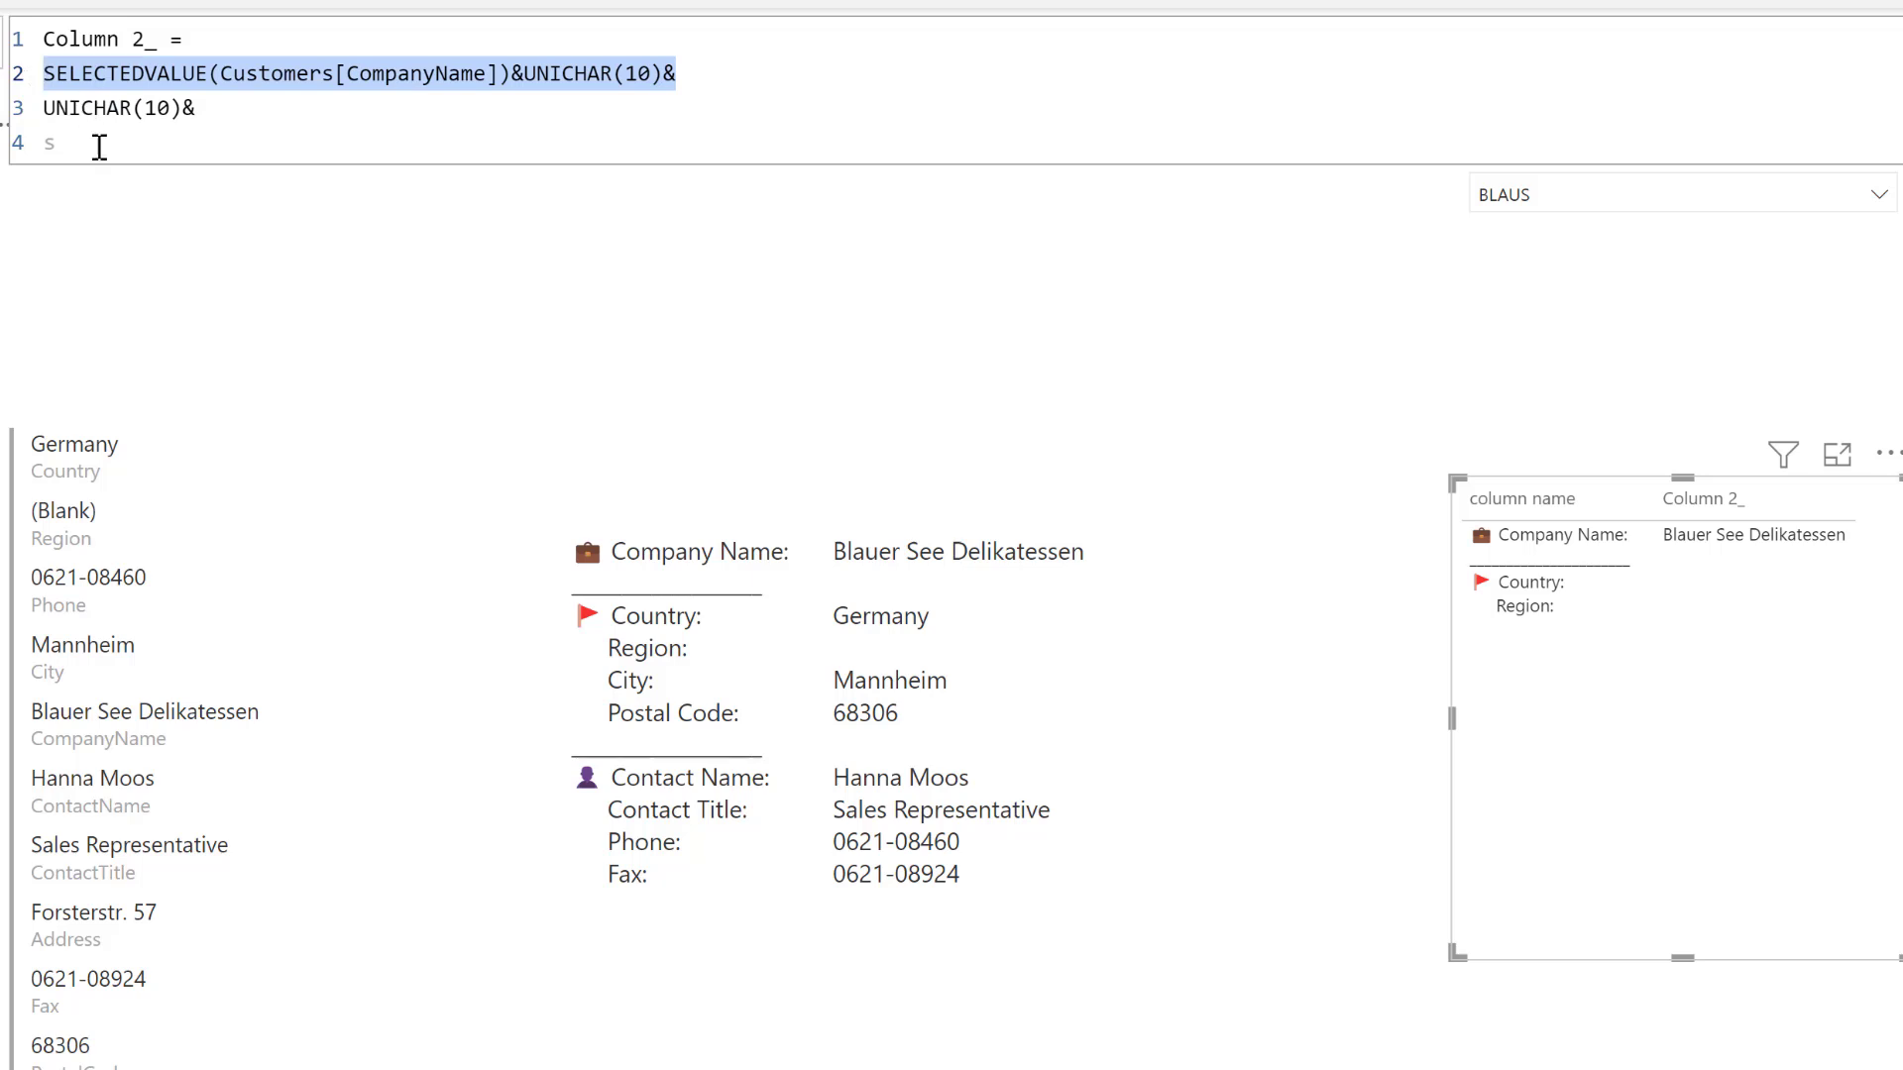
click(94, 146)
key(BackSpace)
key(ctrl+v)
double_click(437, 143)
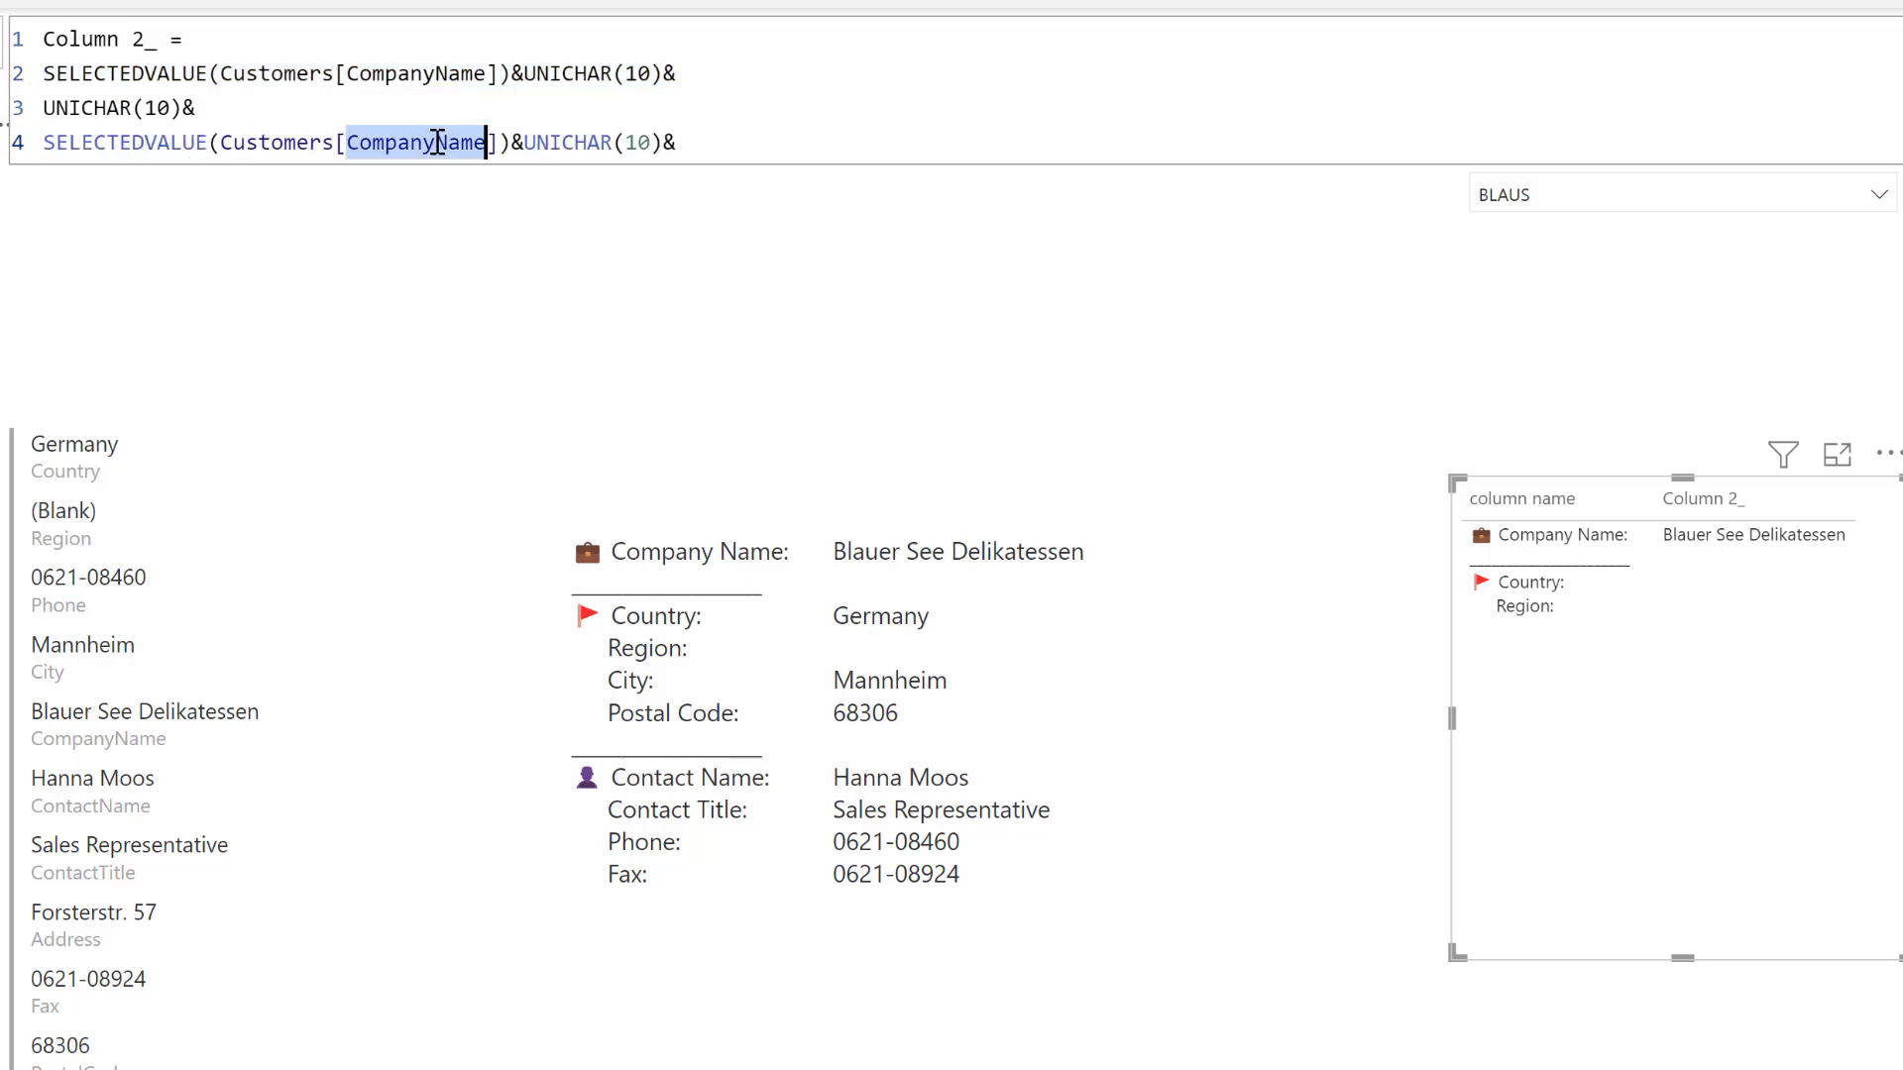
text(co)
key(Down)
key(Down)
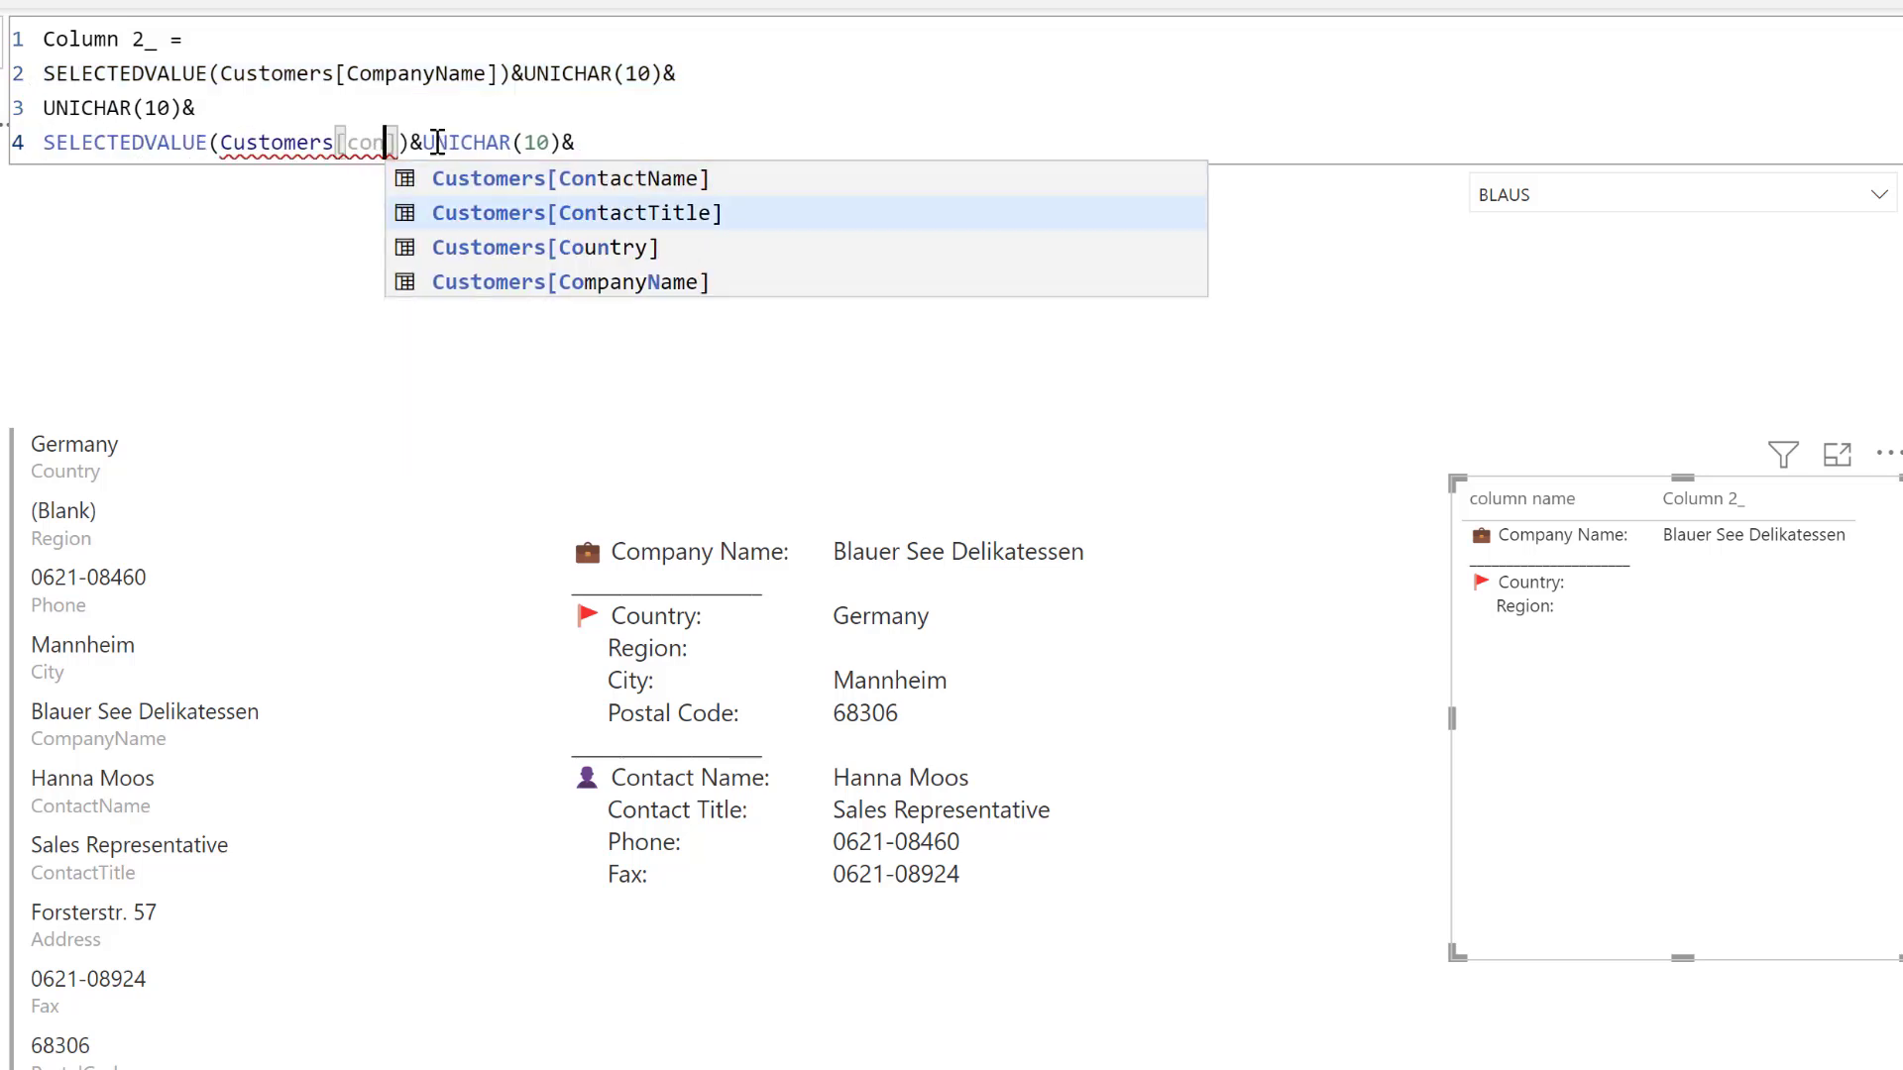
key(Tab)
key(Right)
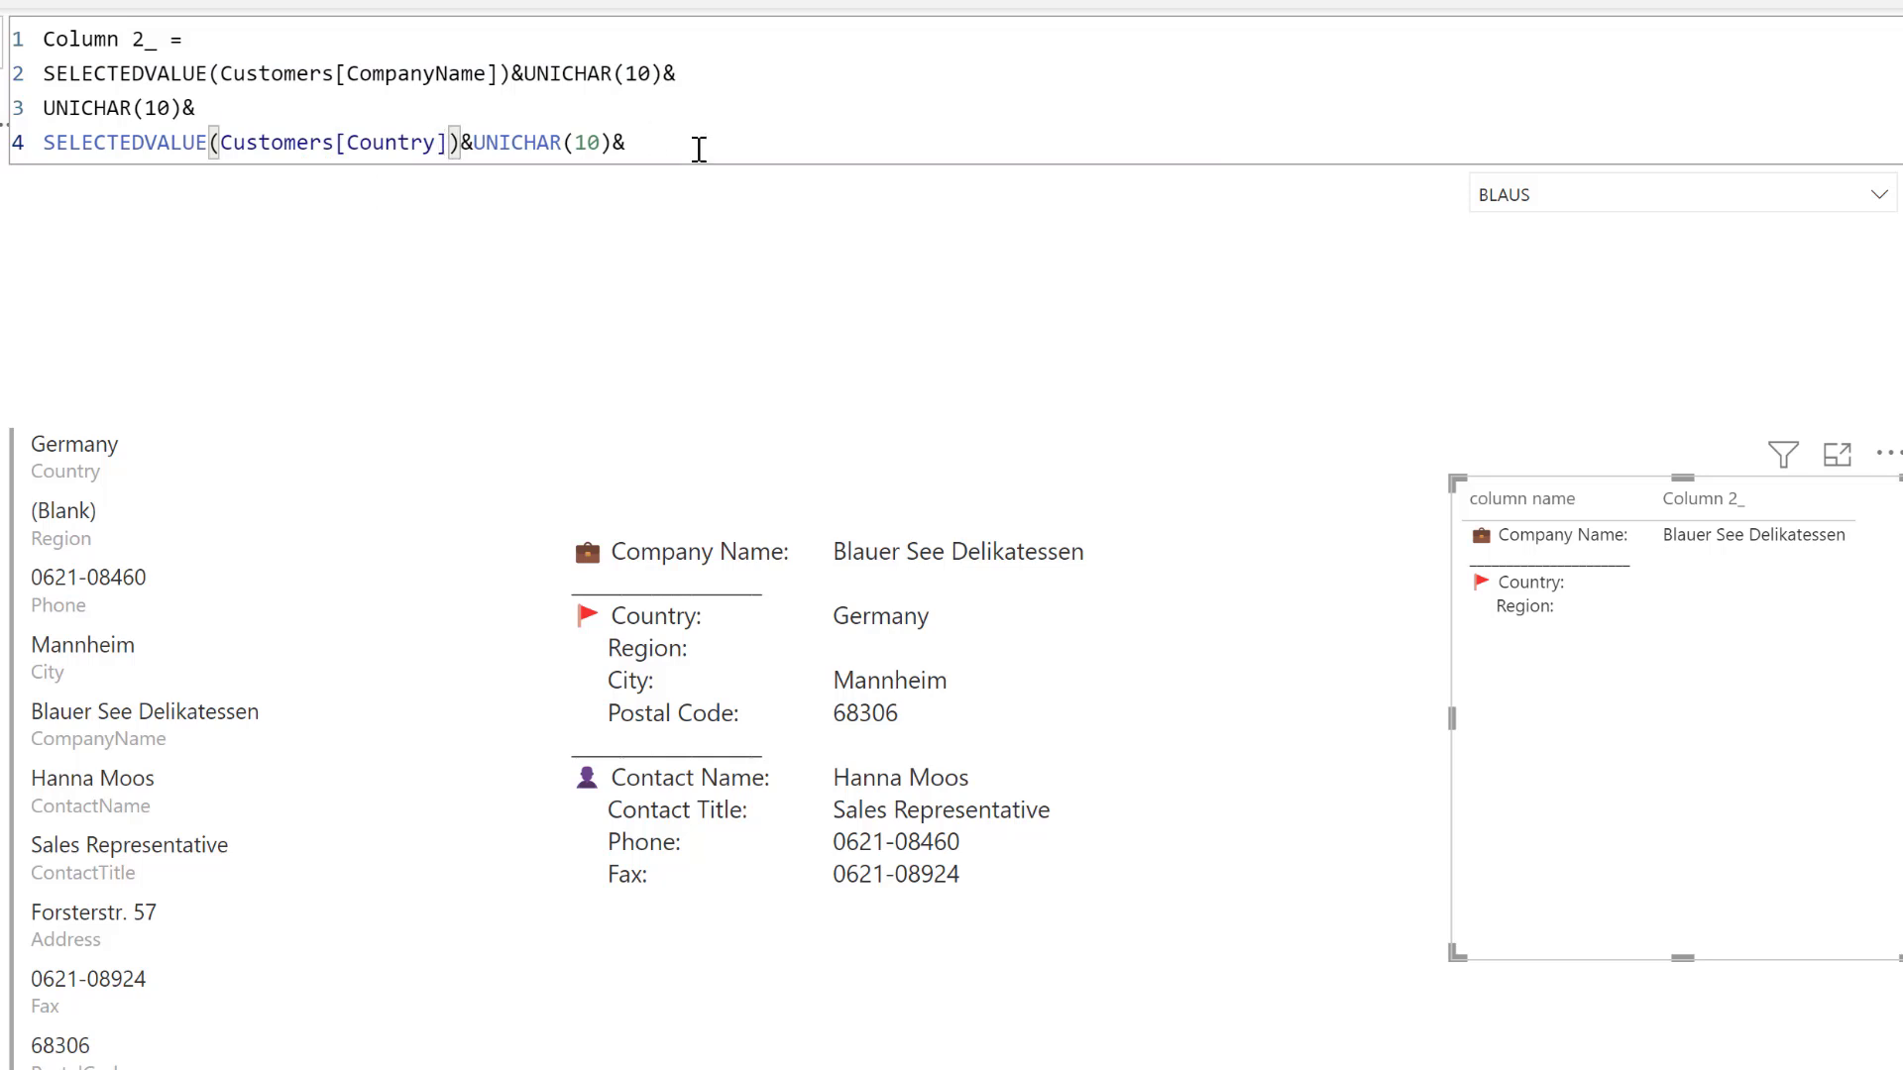
click(697, 147)
Add a SELECTEDVALUE Customers[Region] line 5, remove its trailing &, and commit the measure
key(Return)
key(ctrl+v)
double_click(432, 174)
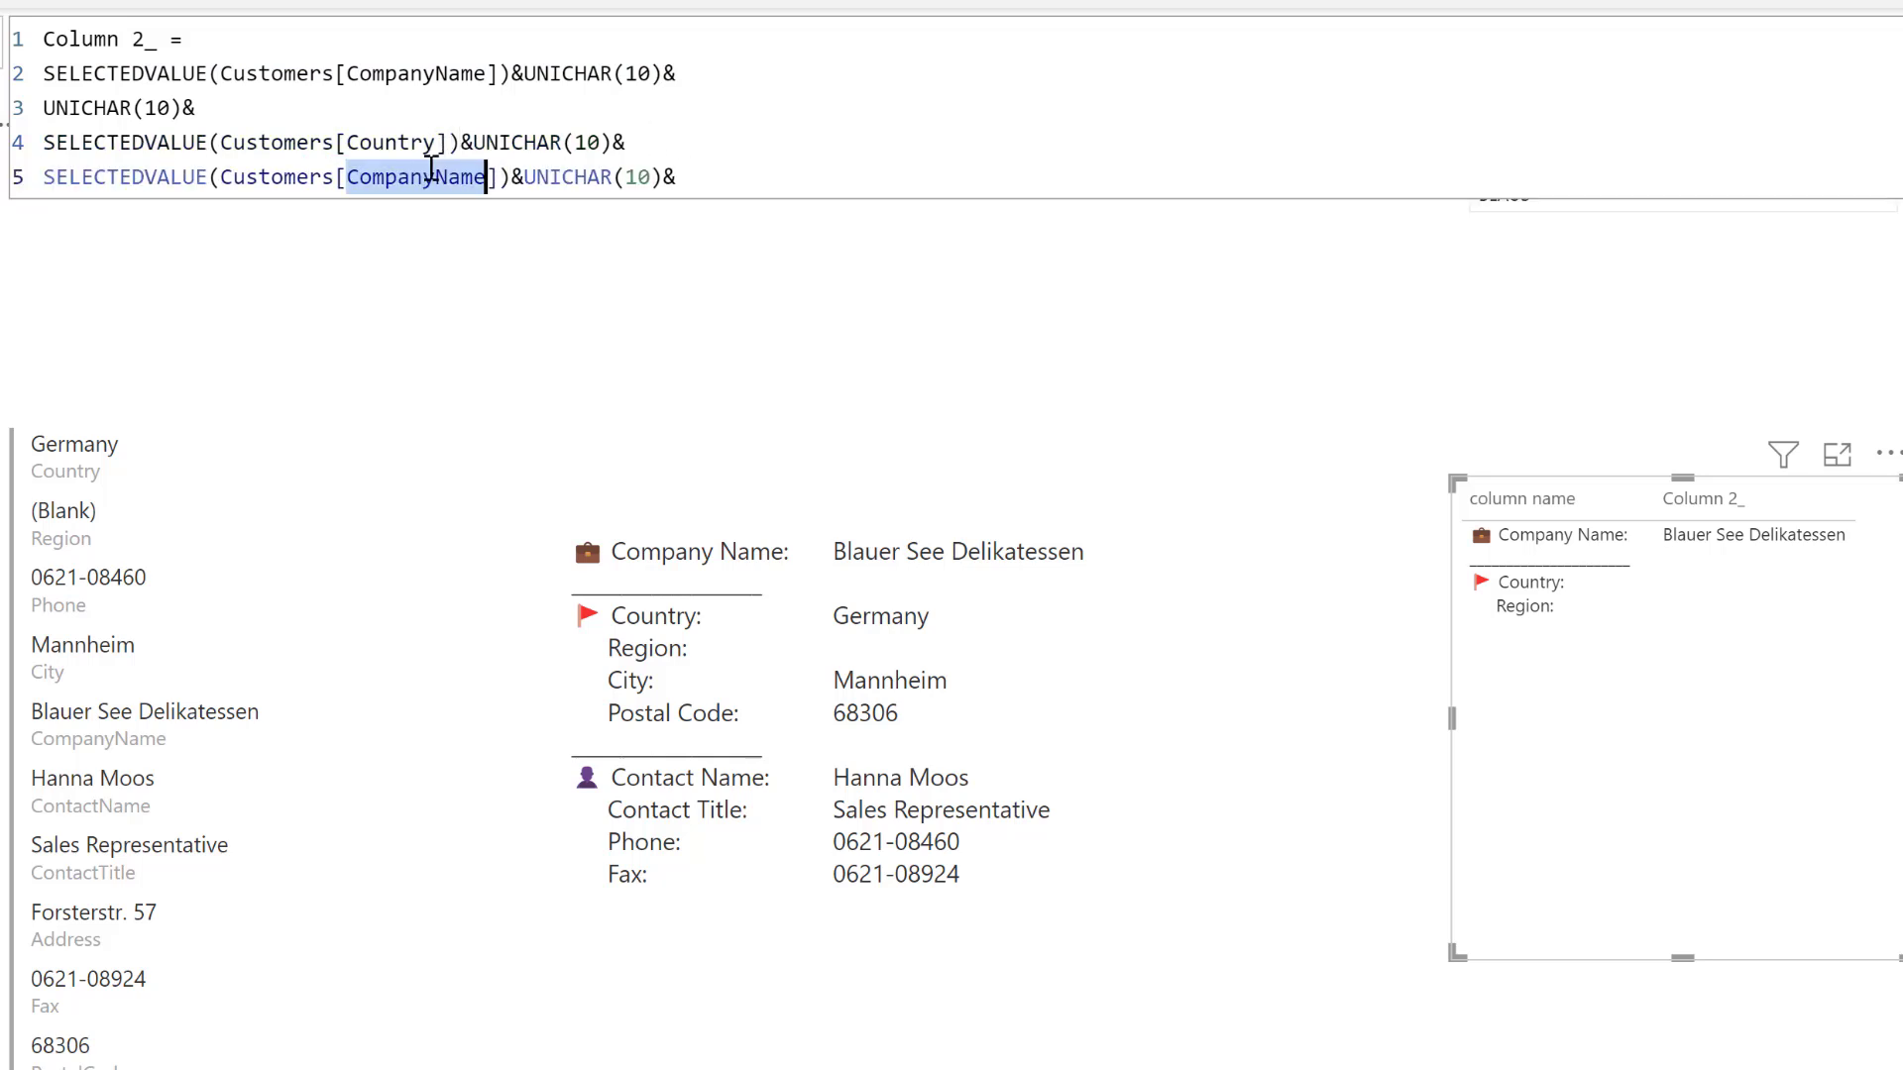
text(Region)
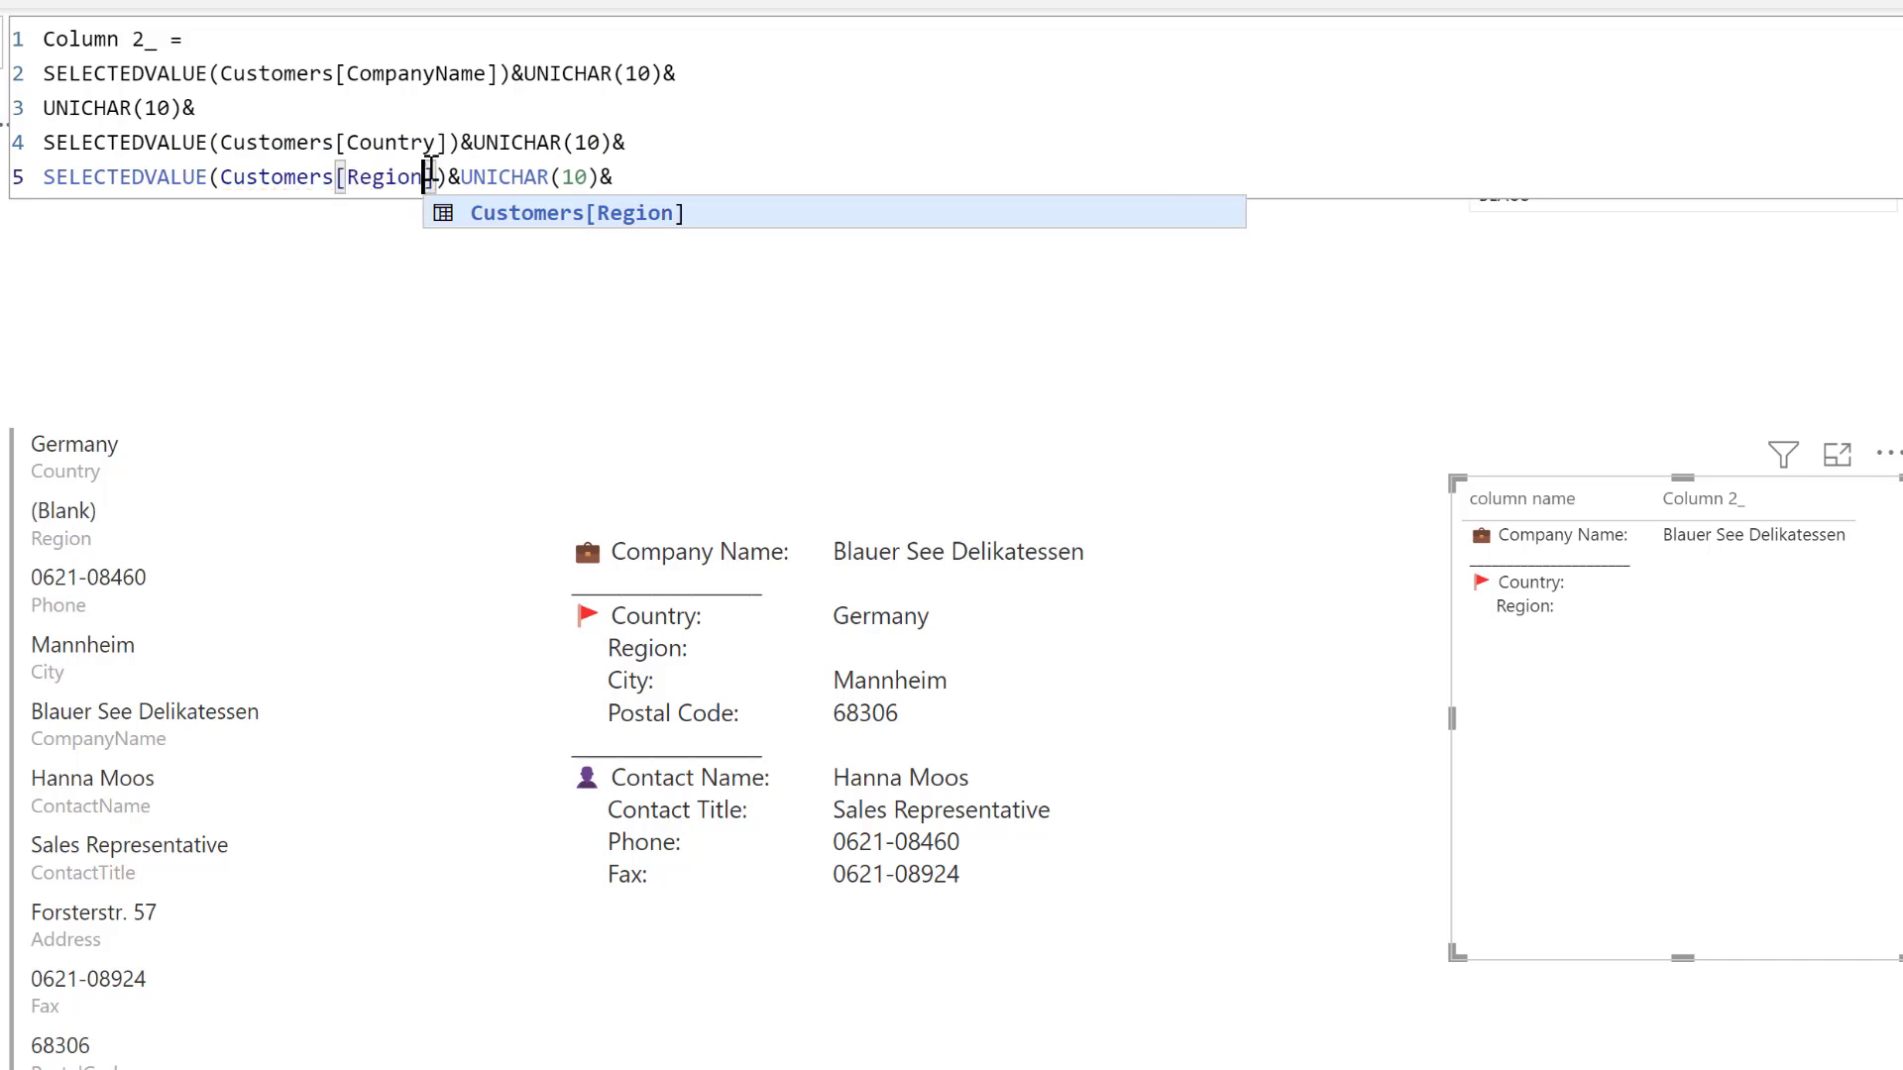
key(Right)
click(645, 183)
key(BackSpace)
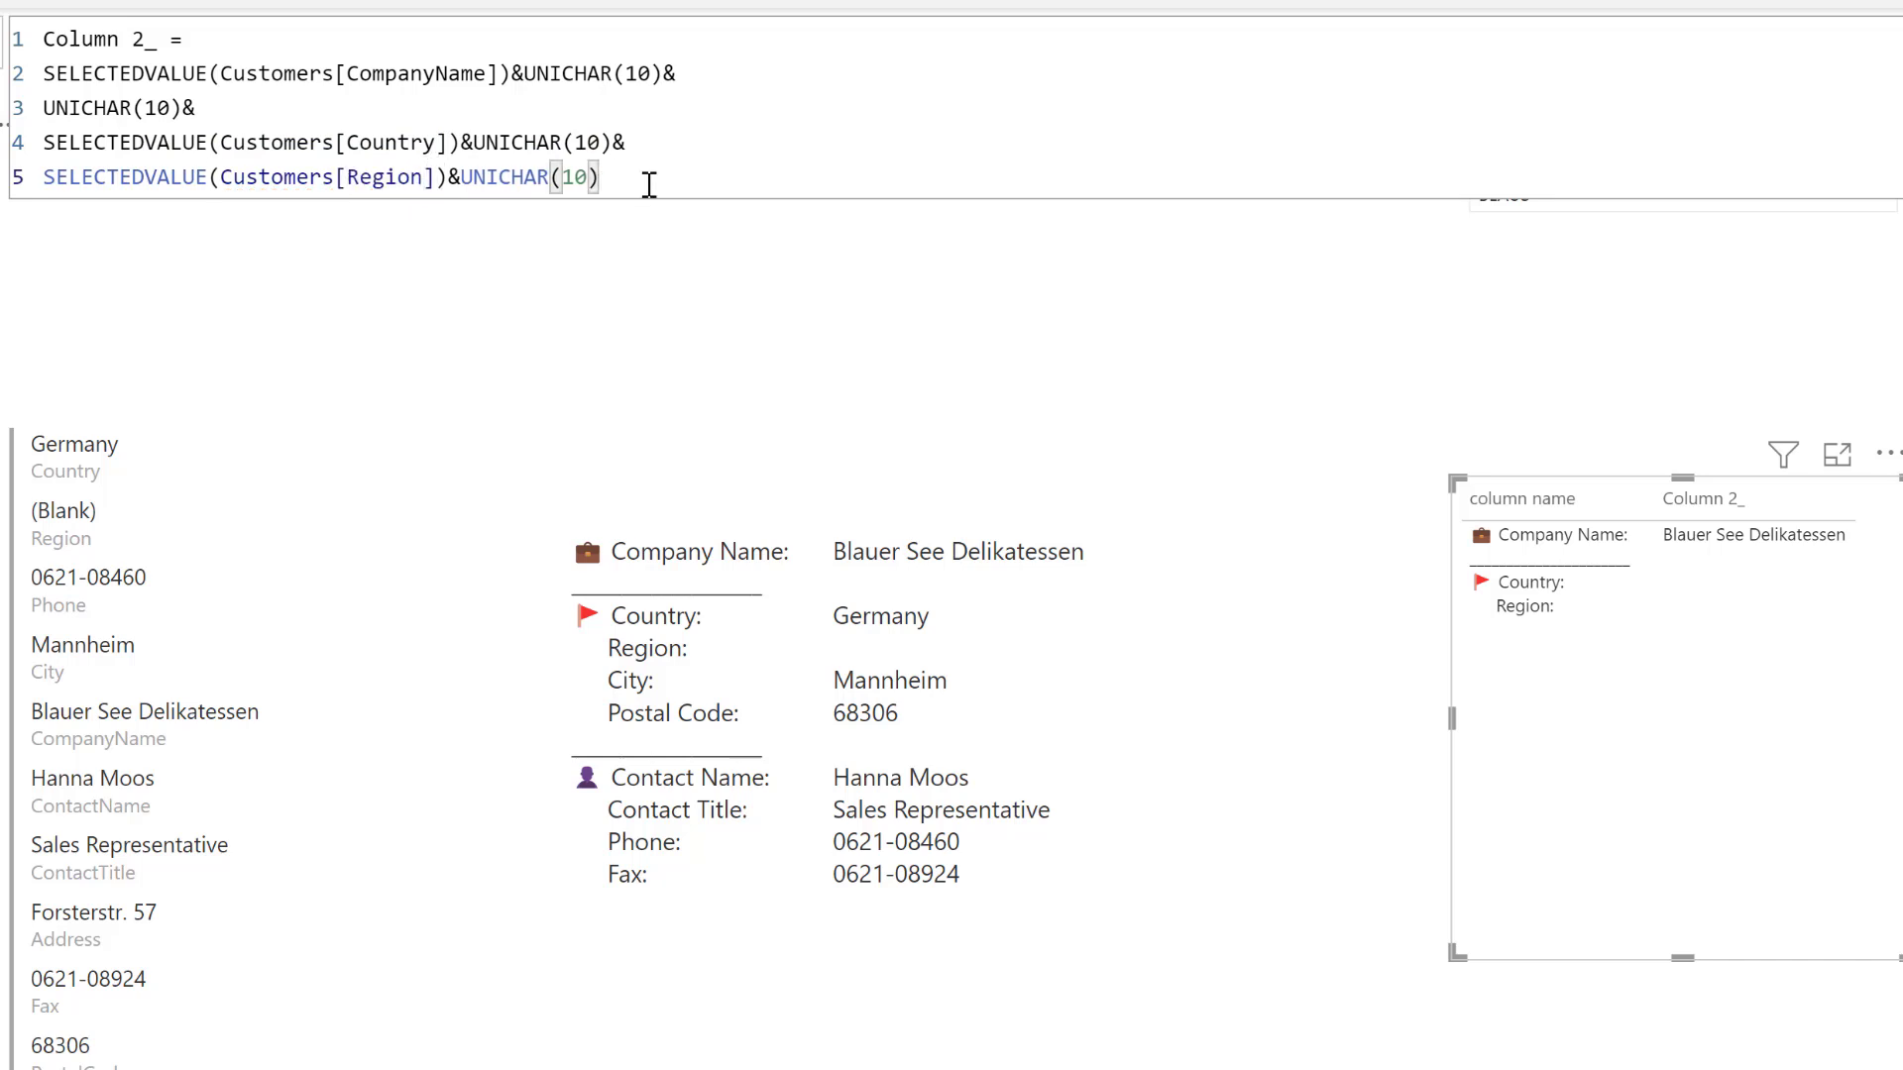
key(Return)
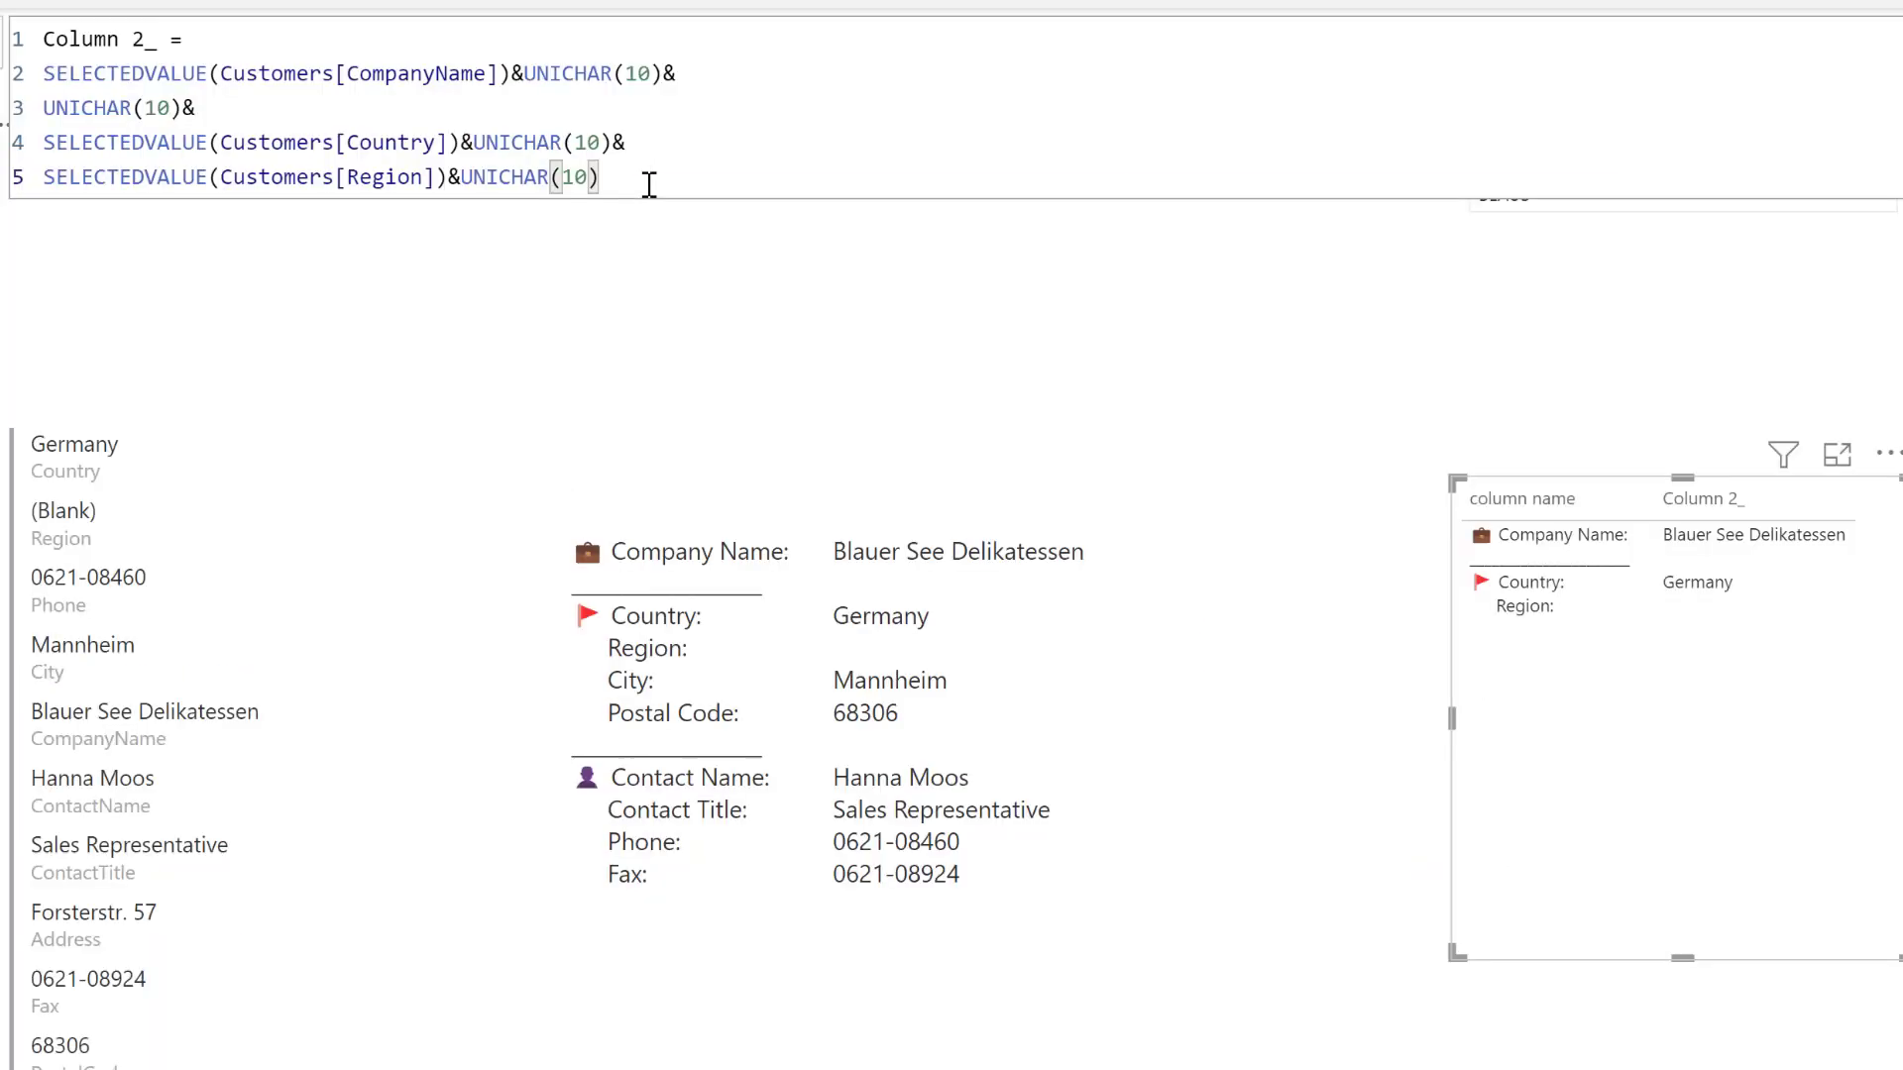